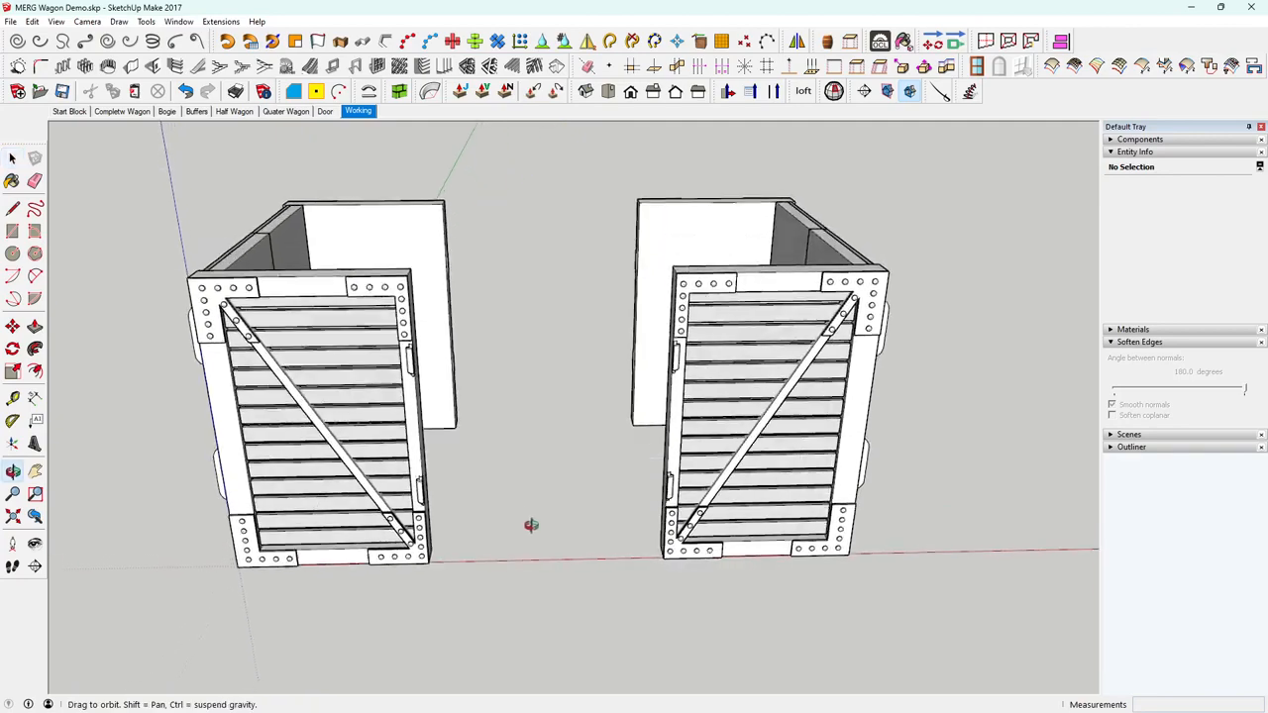
Examine the nested groups inside the Wagon Corner component down to the front frame's face.
left_click(369, 428)
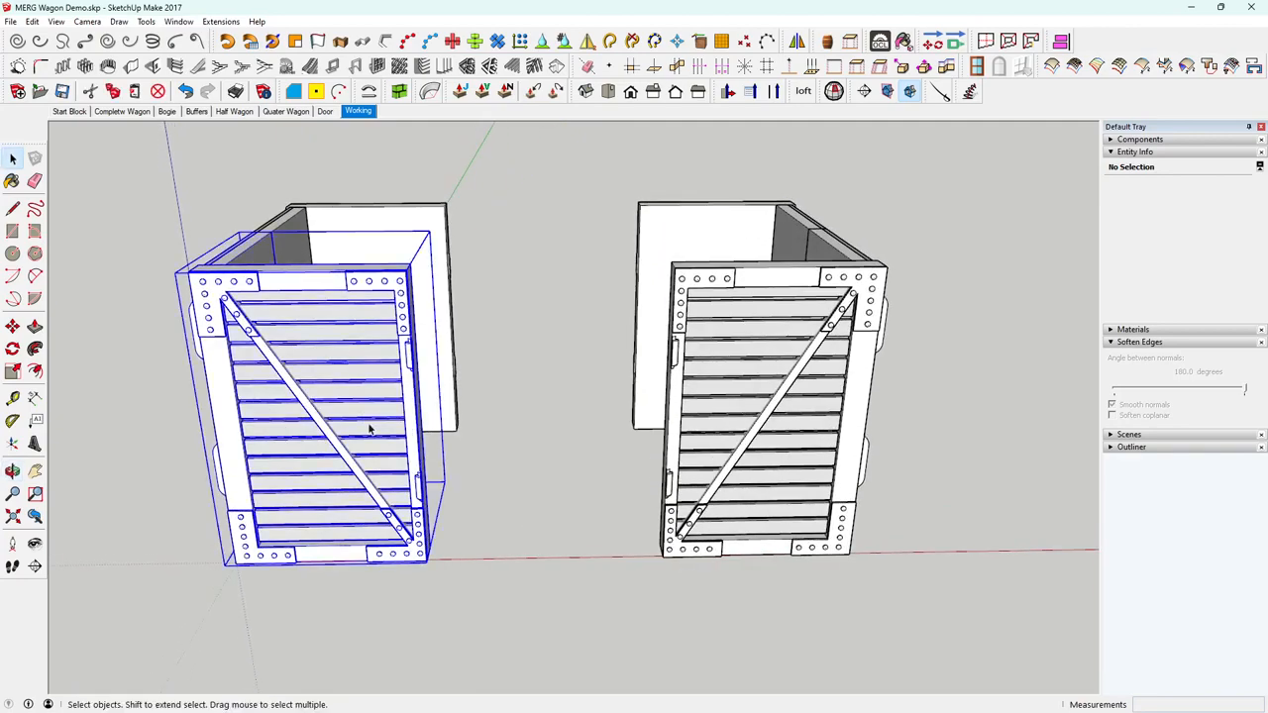
middle_click_drag(365, 428, 416, 434)
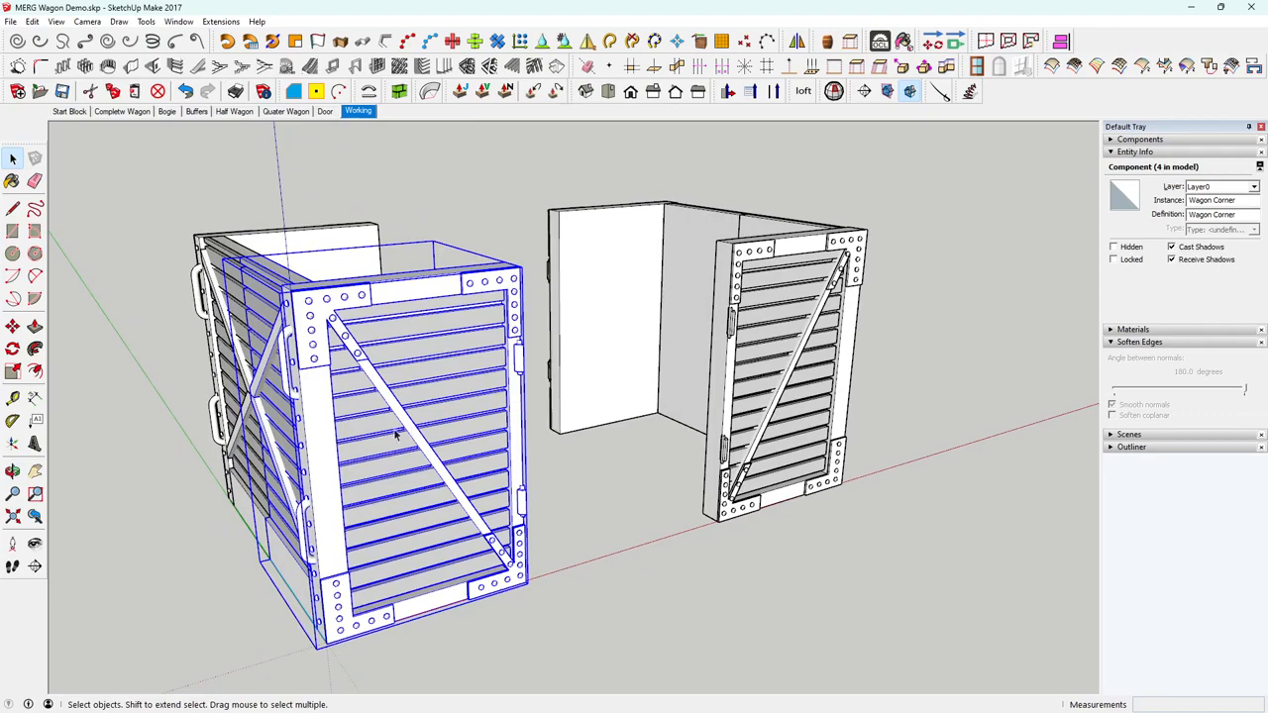
scroll(397, 433, "down", 2)
scroll(396, 508, "up", 2)
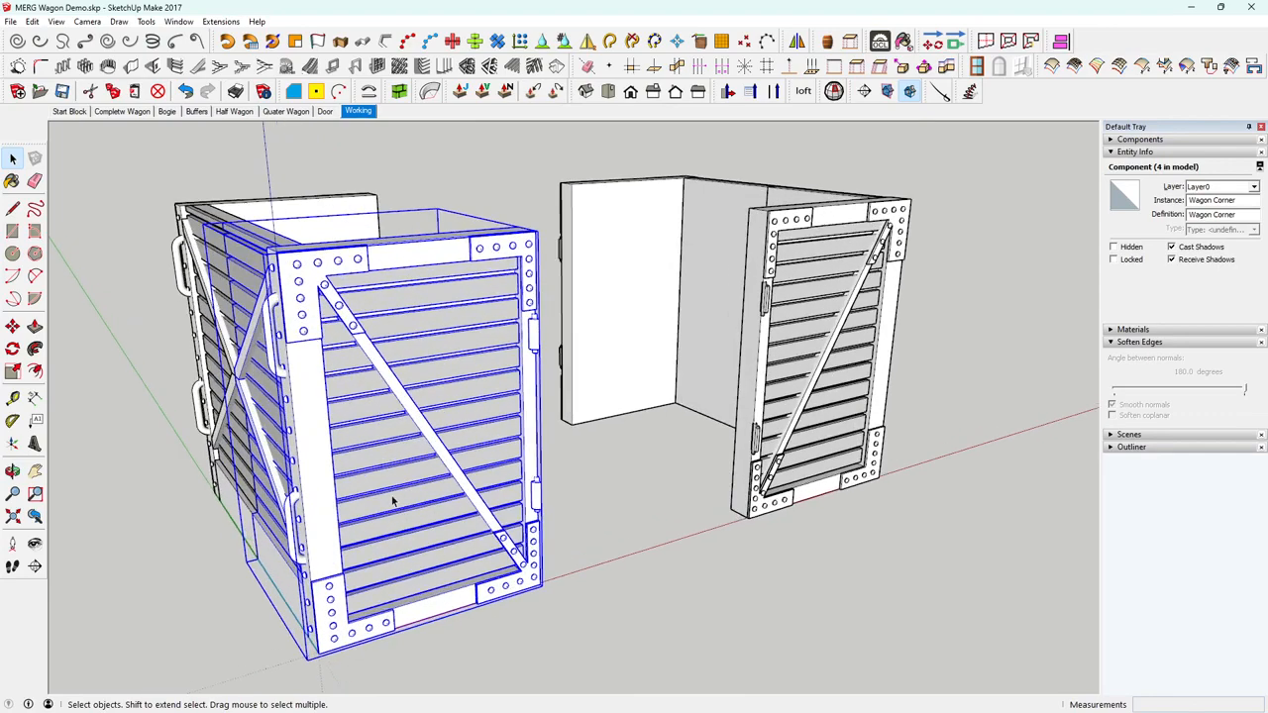
middle_click_drag(390, 498, 359, 468)
scroll(333, 449, "down", 1)
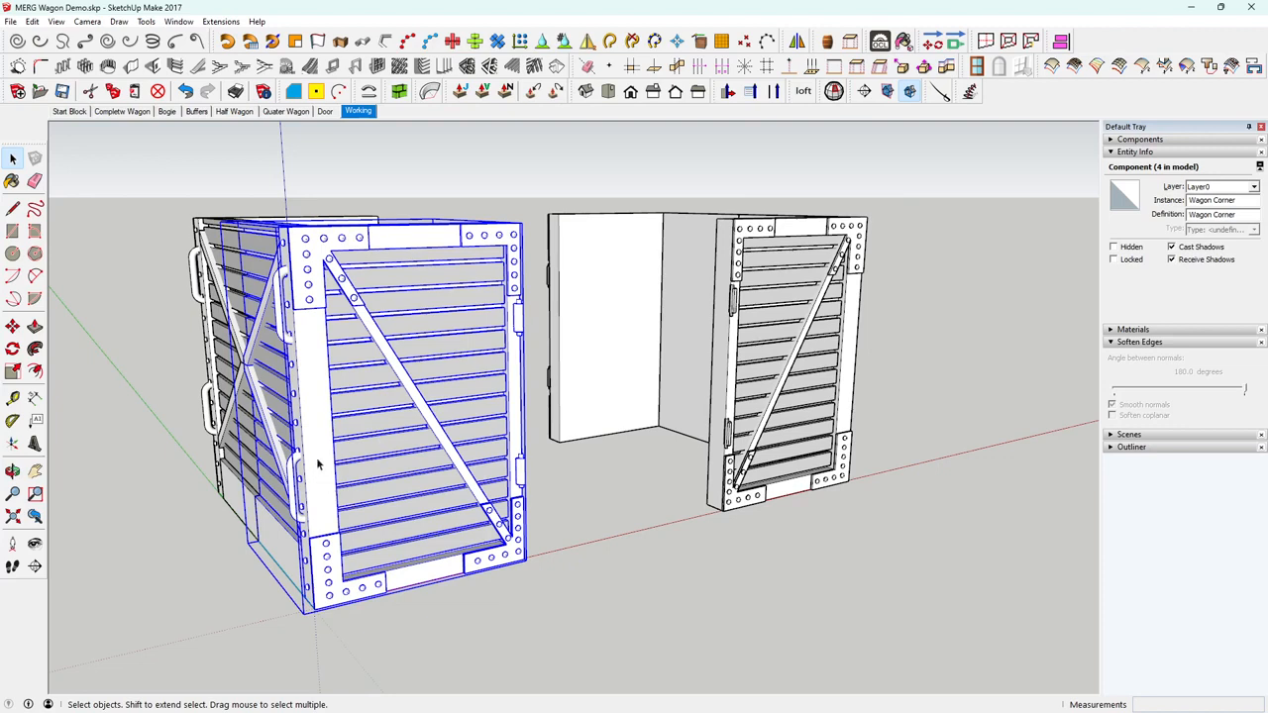
double_click(311, 490)
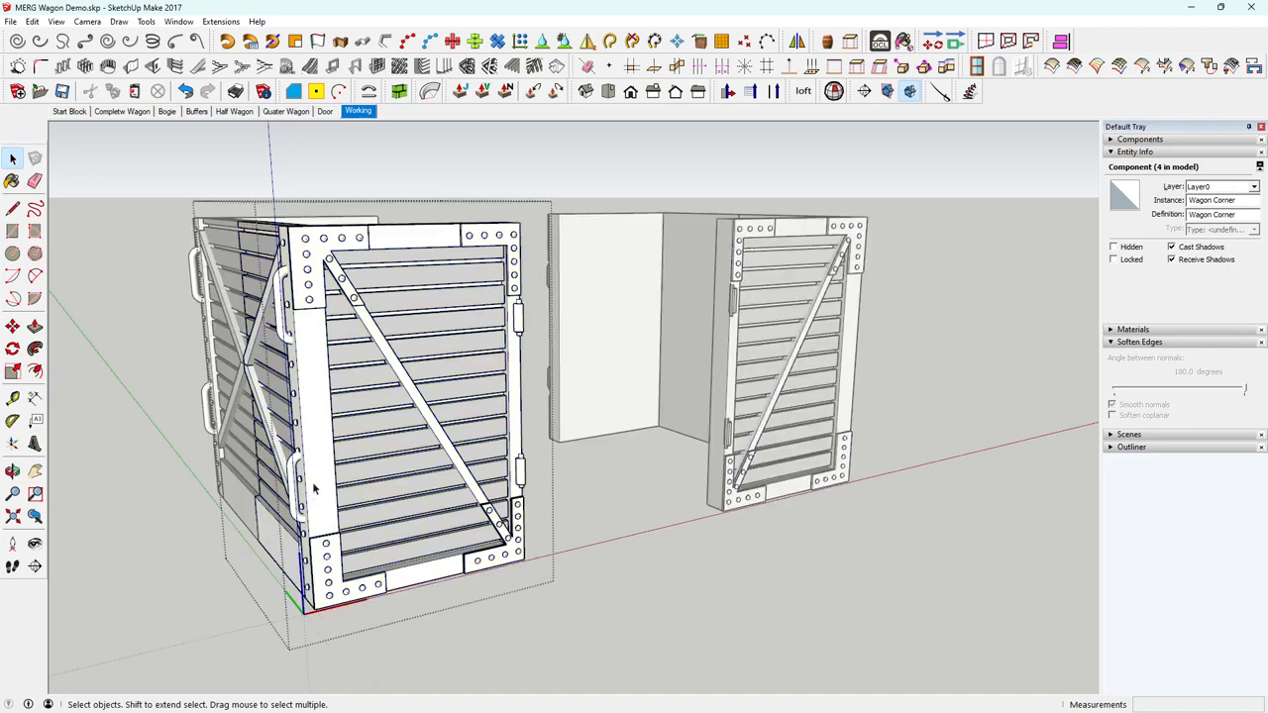
double_click(317, 486)
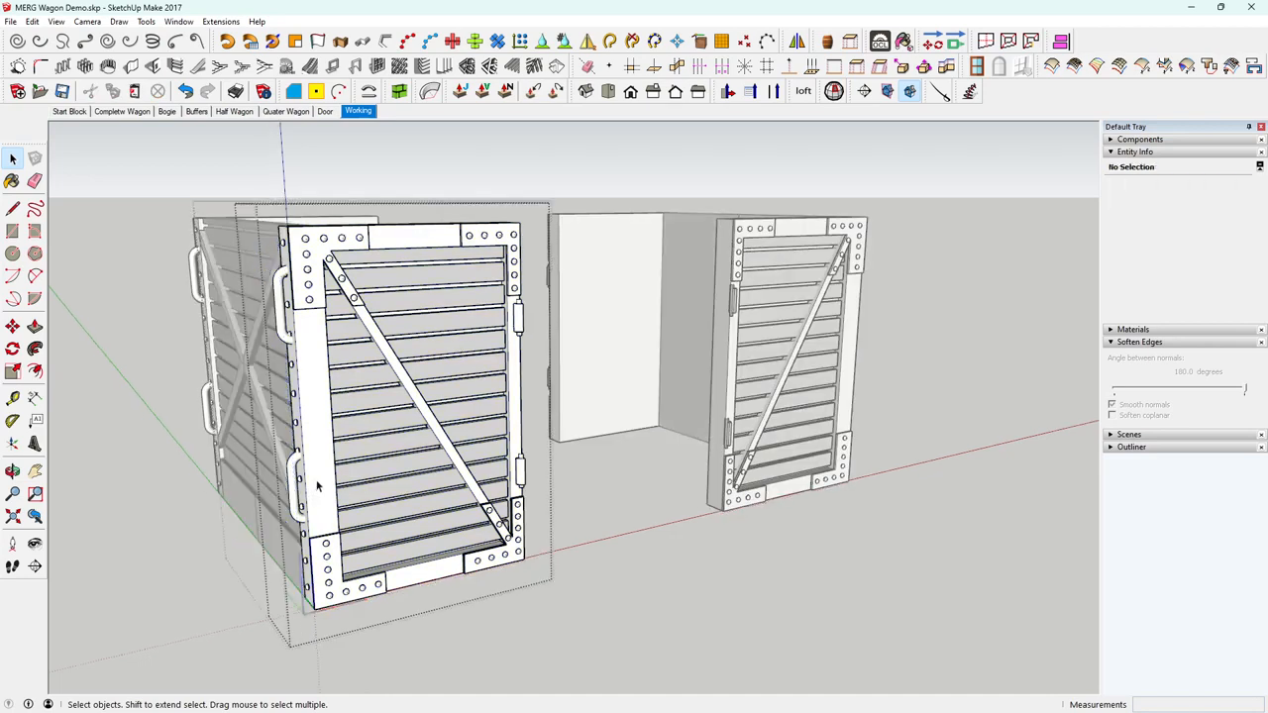
double_click(317, 485)
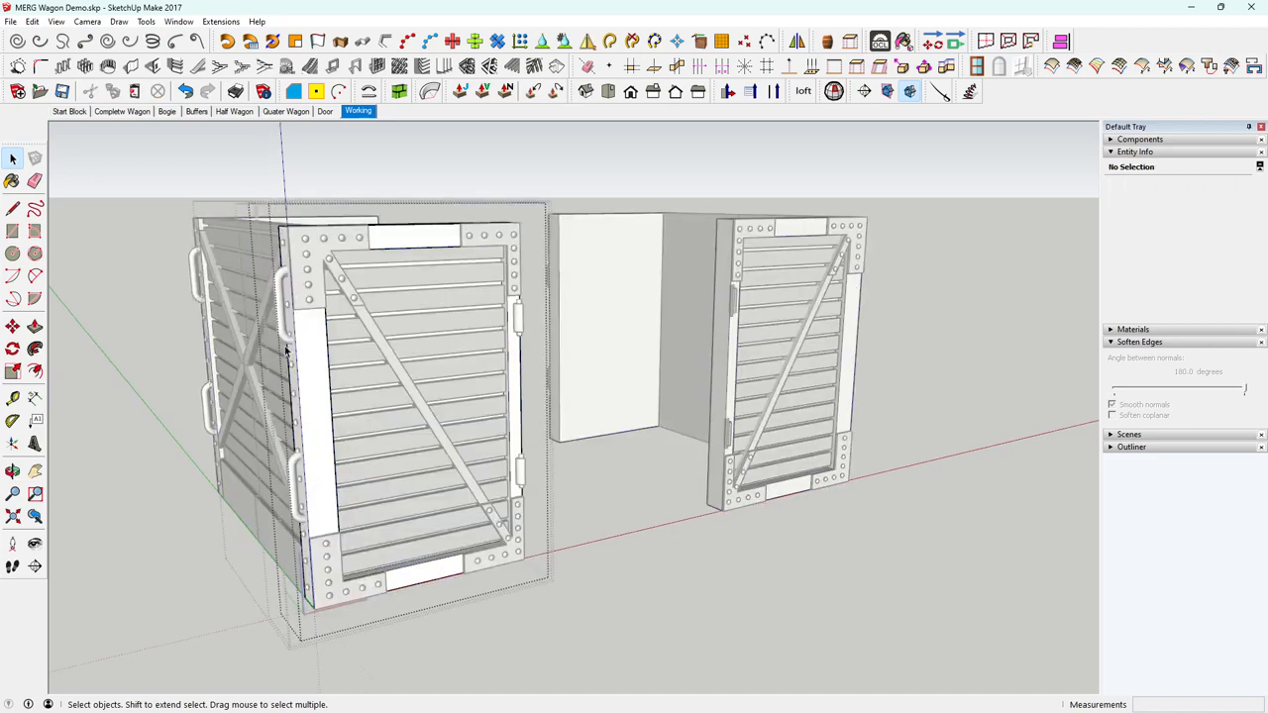
scroll(283, 332, "up", 2)
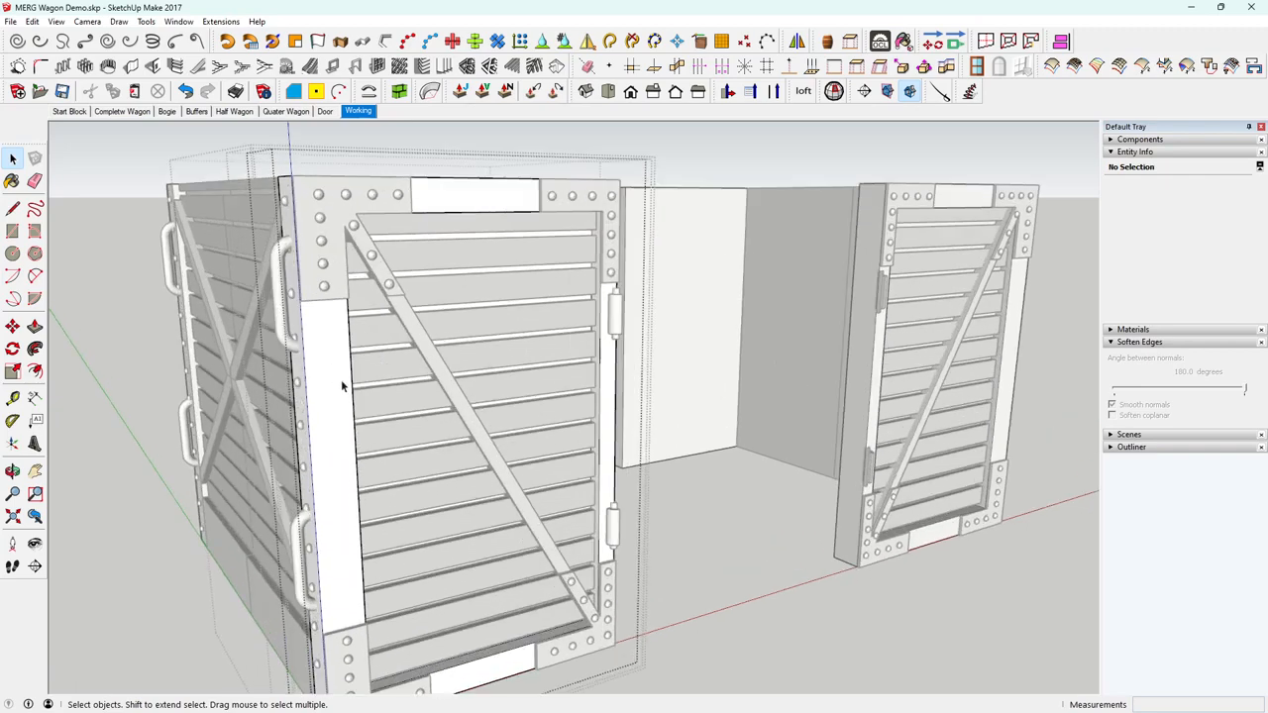
left_click(342, 386)
left_click(148, 412)
left_click(146, 412)
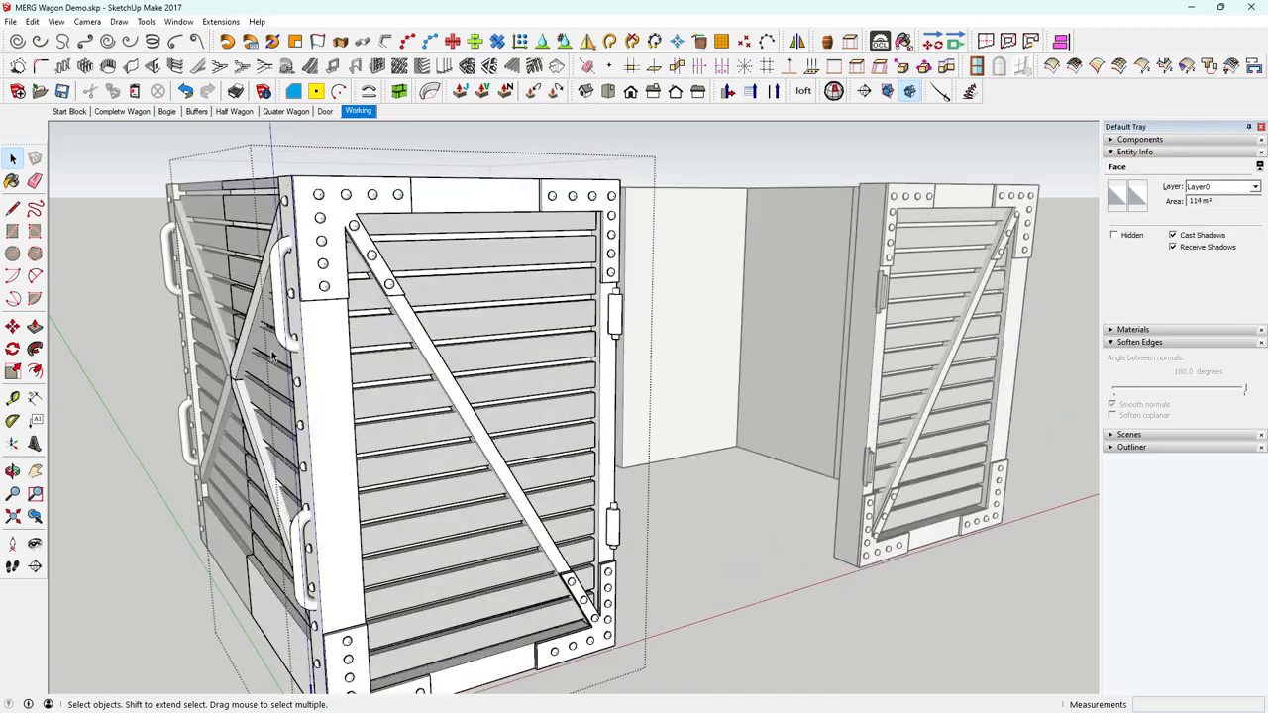
Inspect the side handle group inside the Wagon Corner component, then leave component editing.
double_click(287, 333)
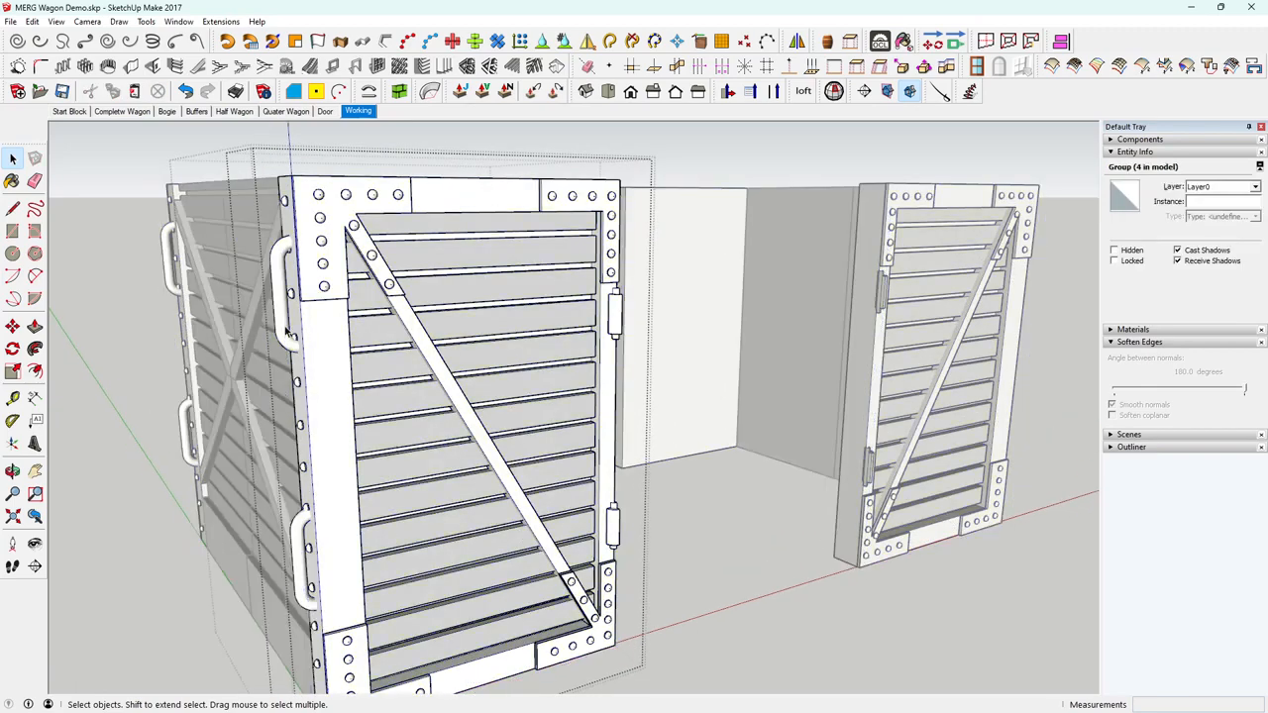
left_click(286, 333)
middle_click_drag(281, 364, 294, 439)
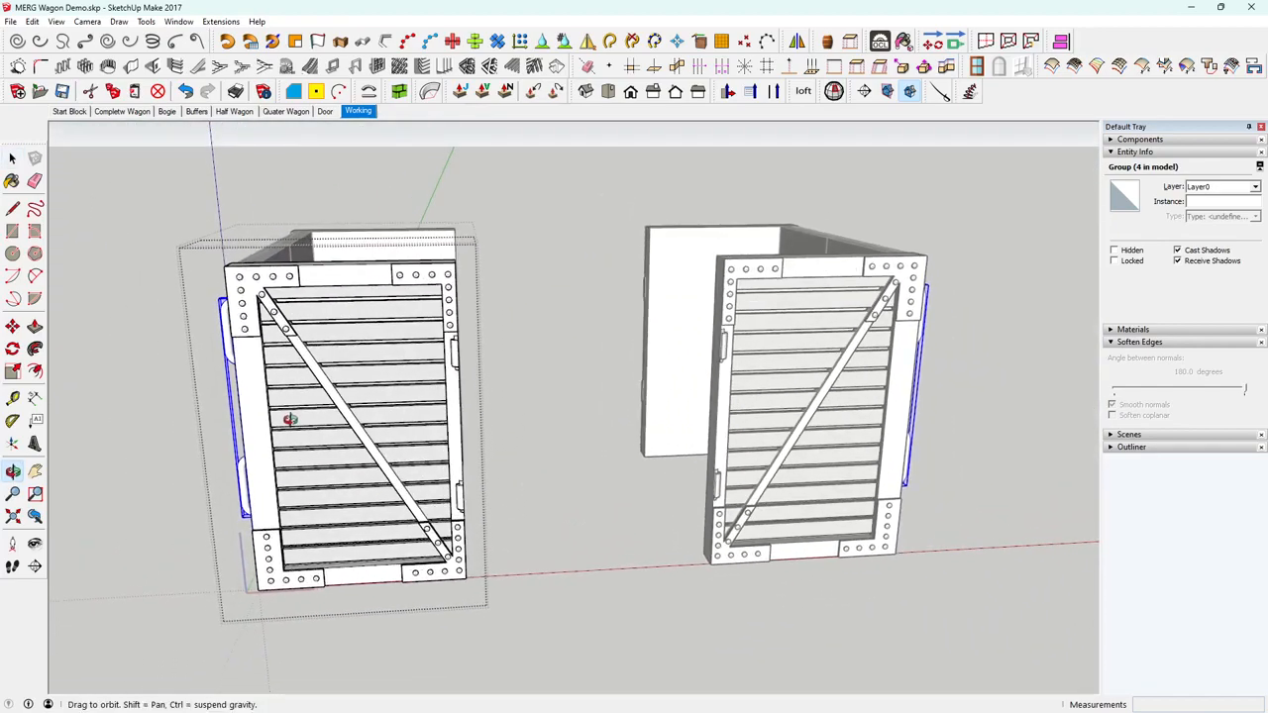
left_click(532, 596)
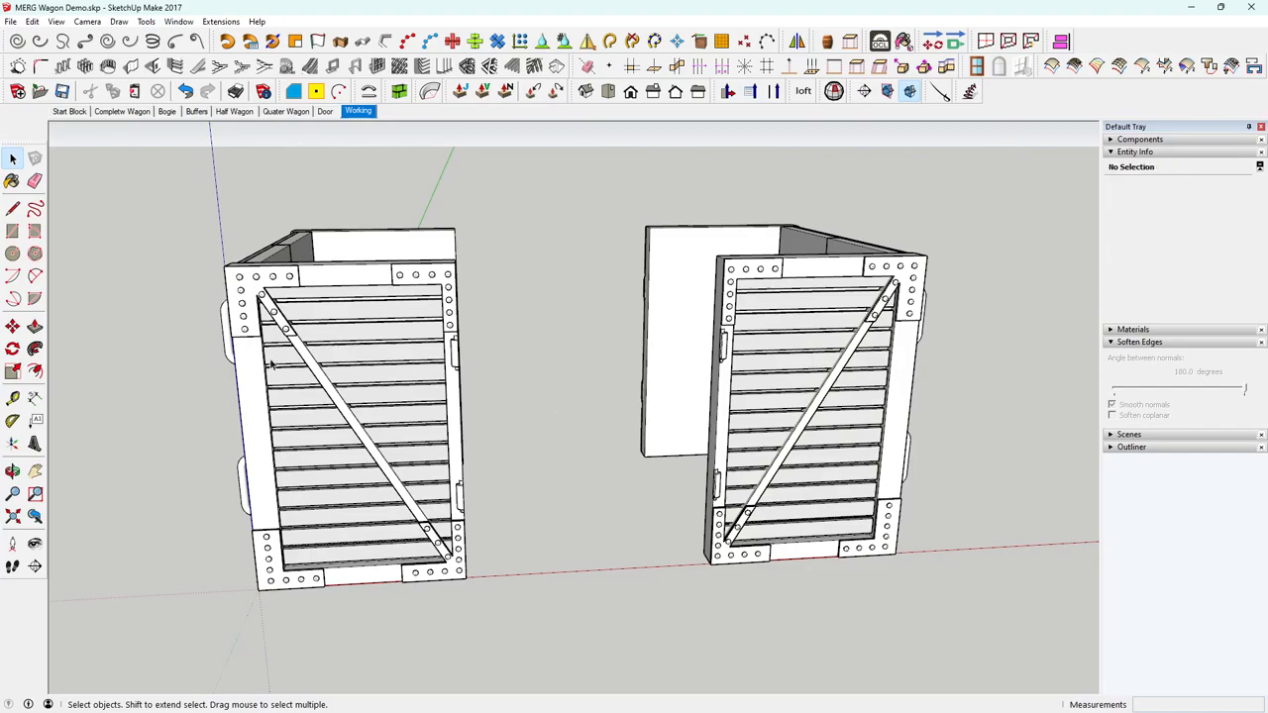
Draw a 2.00 m by about 1.92 m rectangle on the inner end face at the top of the front wagon corner frame.
middle_click_drag(270, 364, 426, 426)
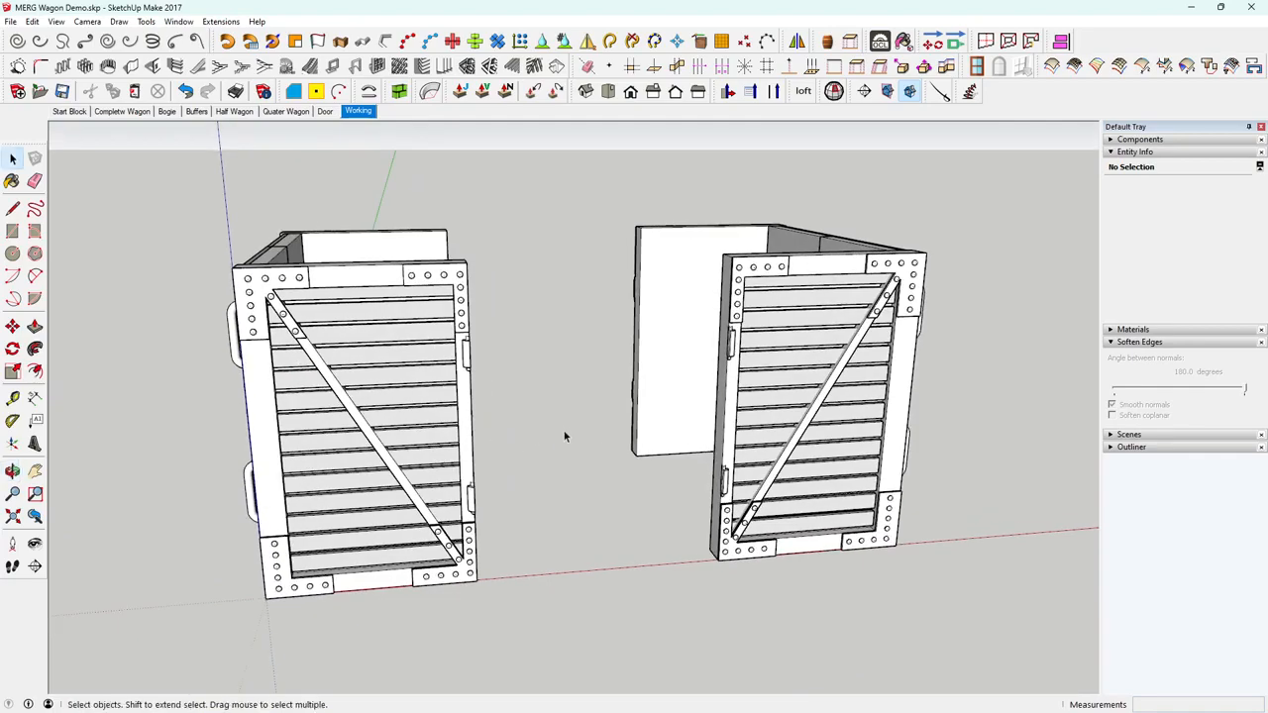
middle_click_drag(624, 428, 451, 459)
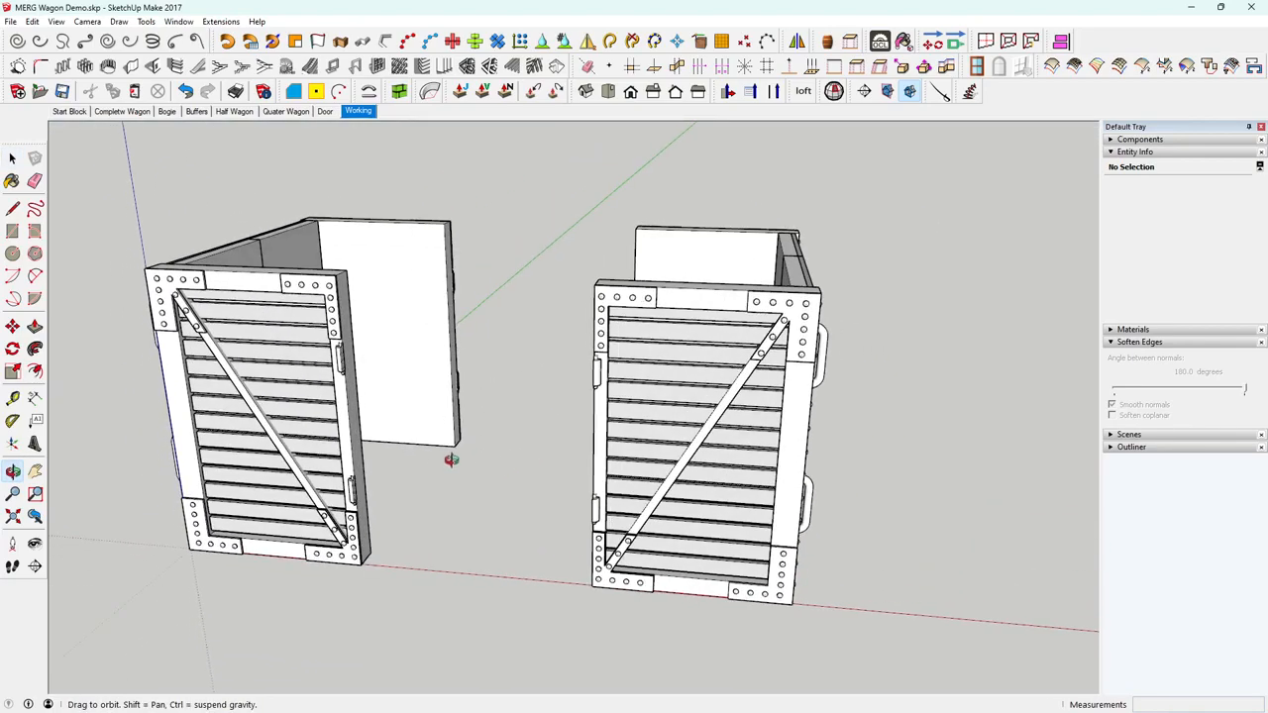
scroll(372, 352, "up", 5)
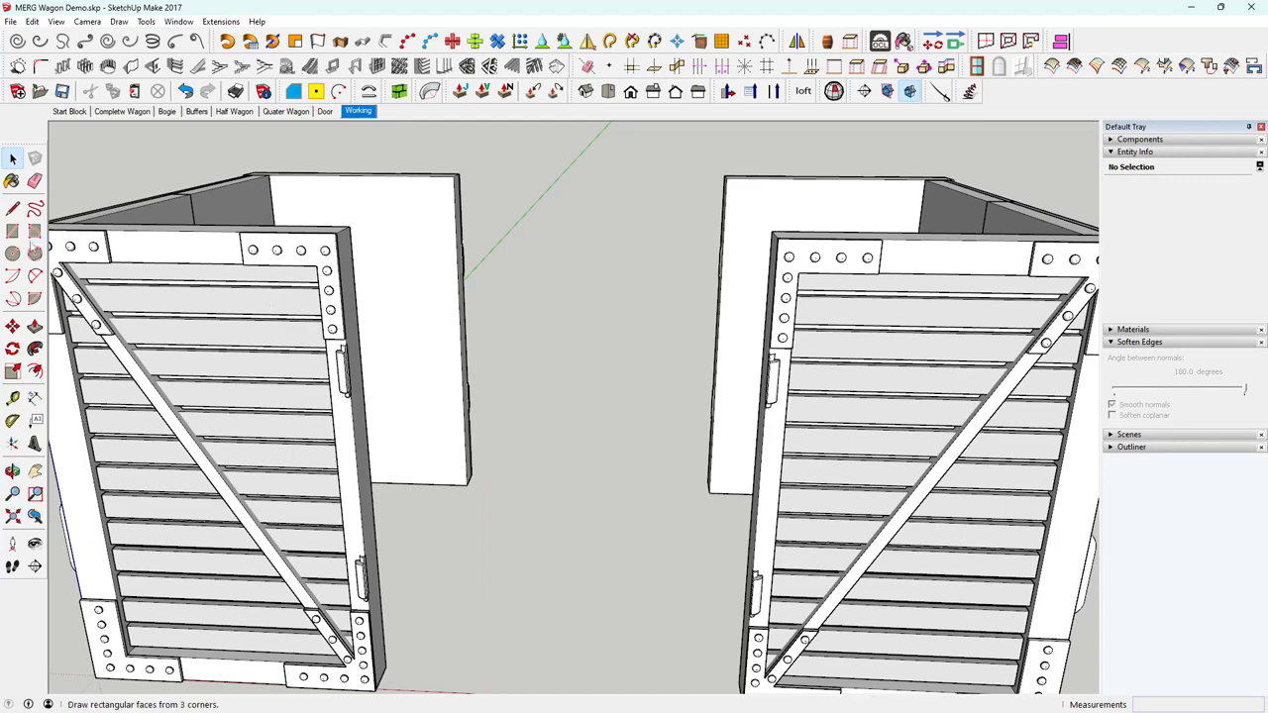
middle_click_drag(472, 308, 512, 317)
scroll(507, 309, "up", 2)
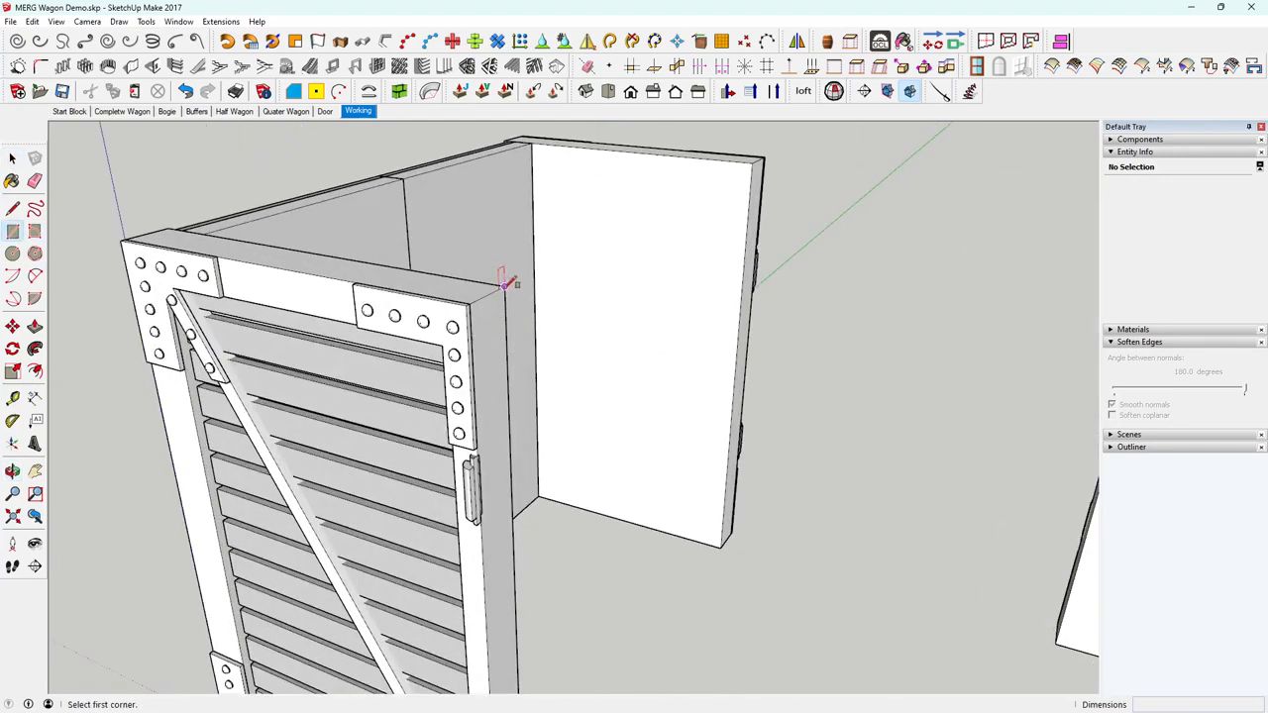
left_click(503, 286)
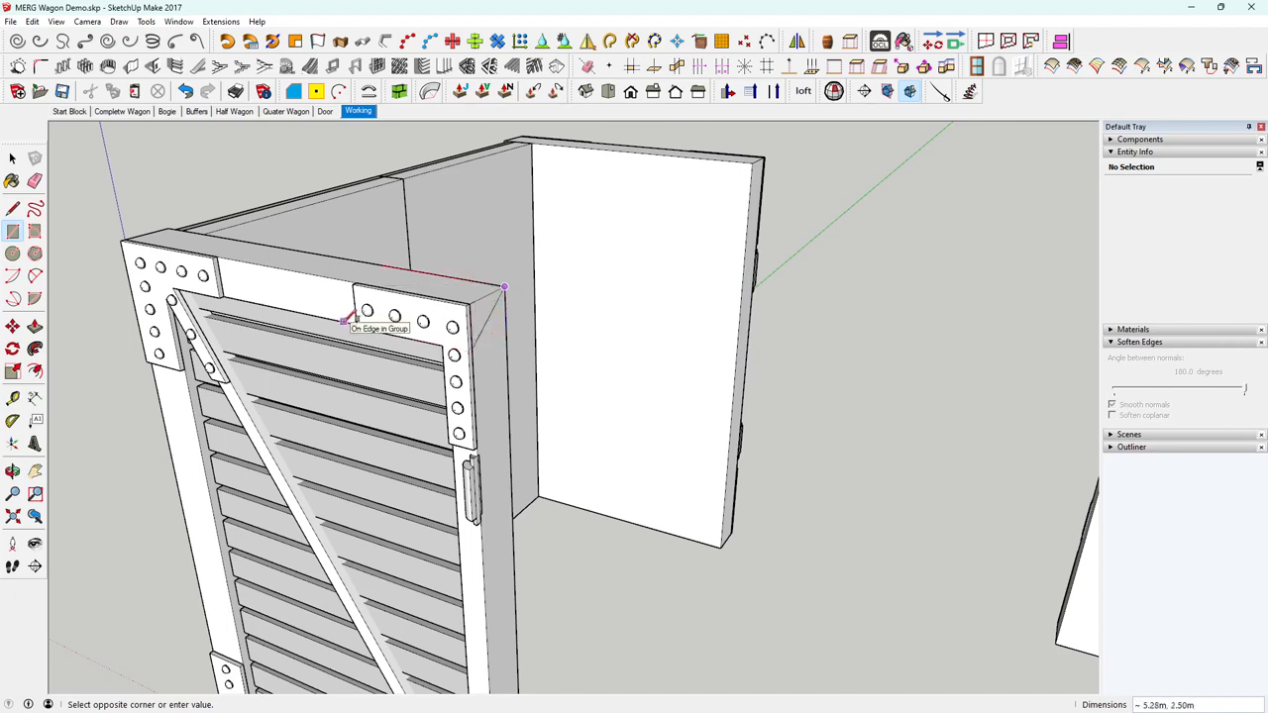
left_click(474, 362)
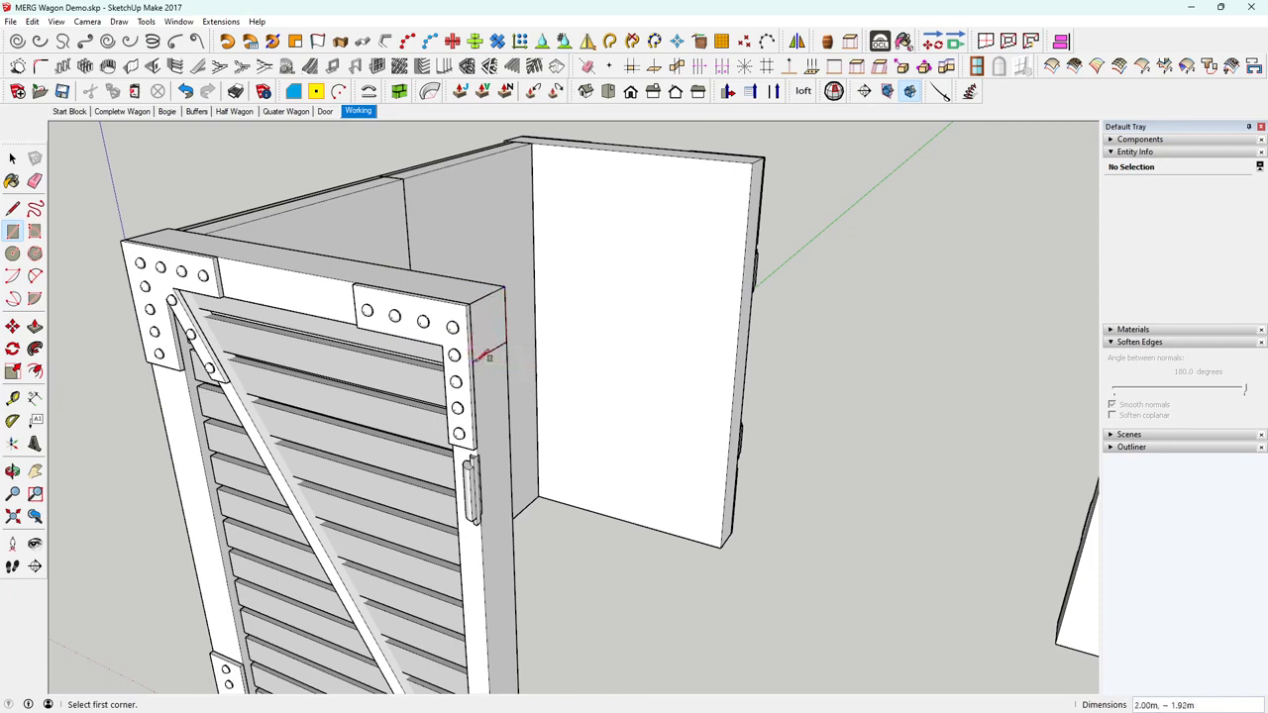
Scale the rectangle's height to match the depth of the frame's top rail.
left_click(12, 158)
double_click(484, 332)
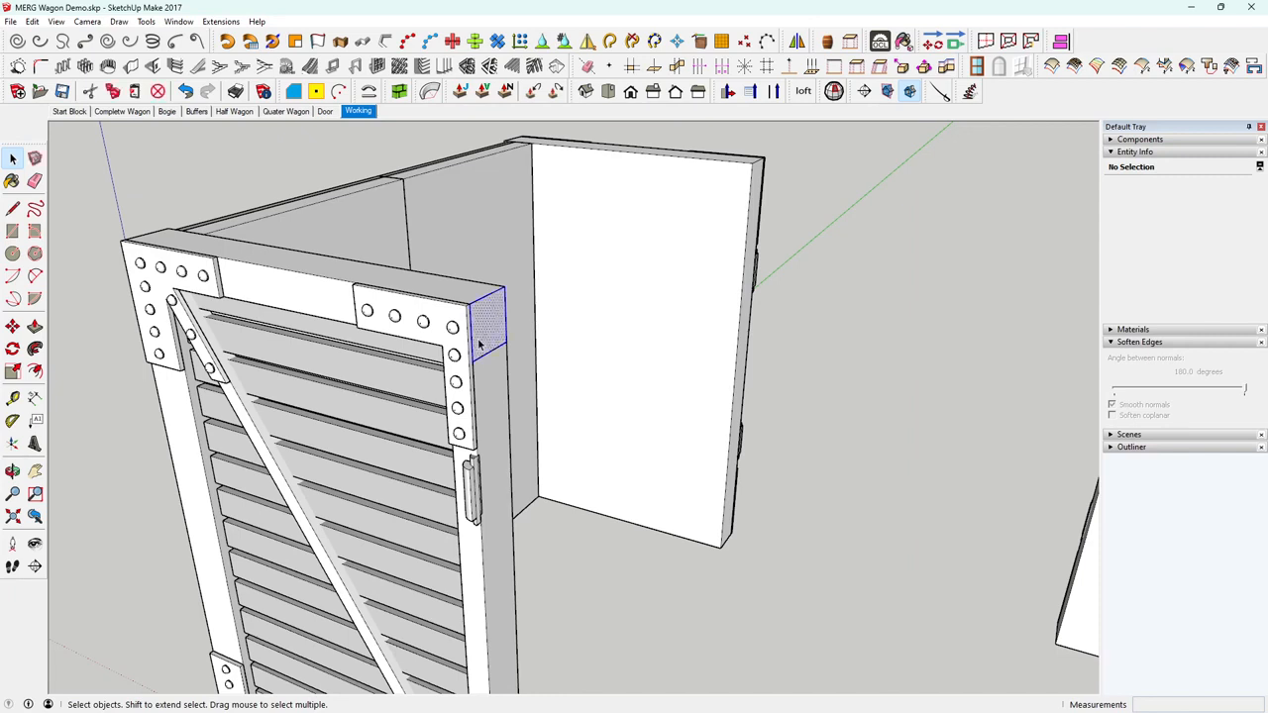
left_click(12, 372)
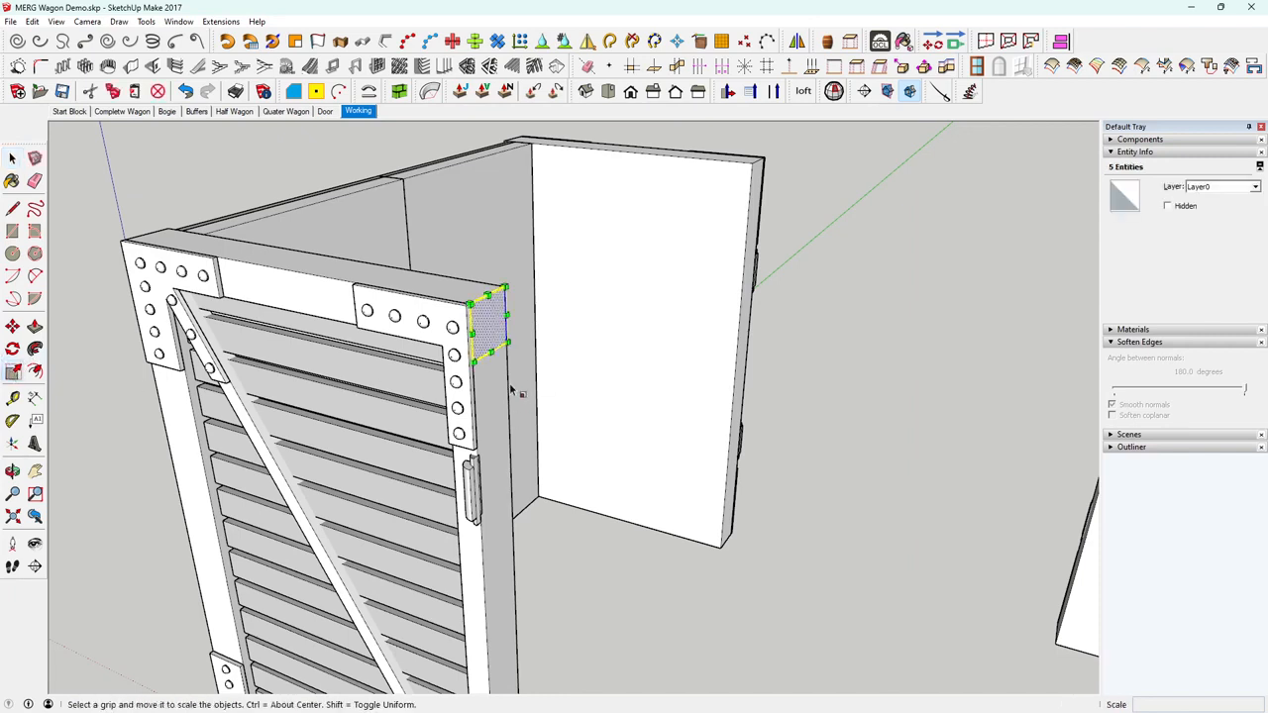
left_click_drag(489, 353, 339, 330)
middle_click_drag(306, 291, 475, 333)
Push/Pull the rectangle 20 m across the opening to the opposite wagon corner to form a top beam.
key("p")
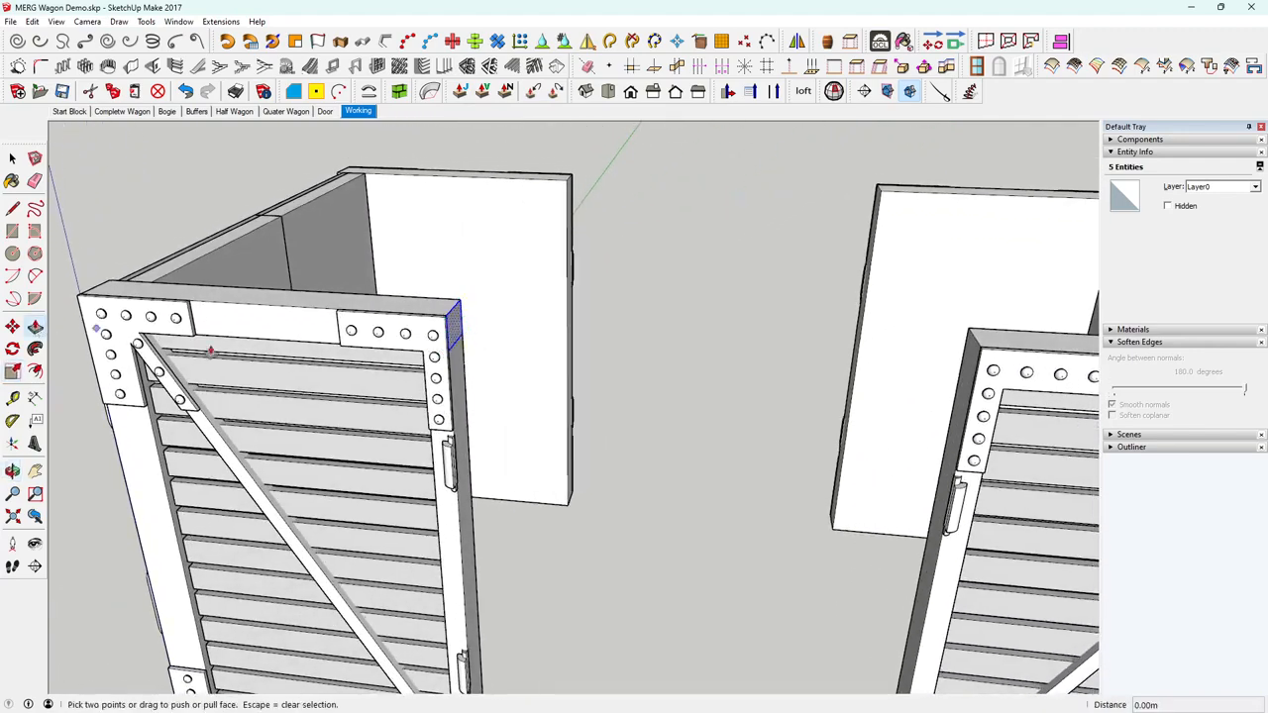
left_click_drag(467, 344, 979, 350)
middle_click_drag(979, 350, 858, 397)
scroll(793, 326, "down", 5)
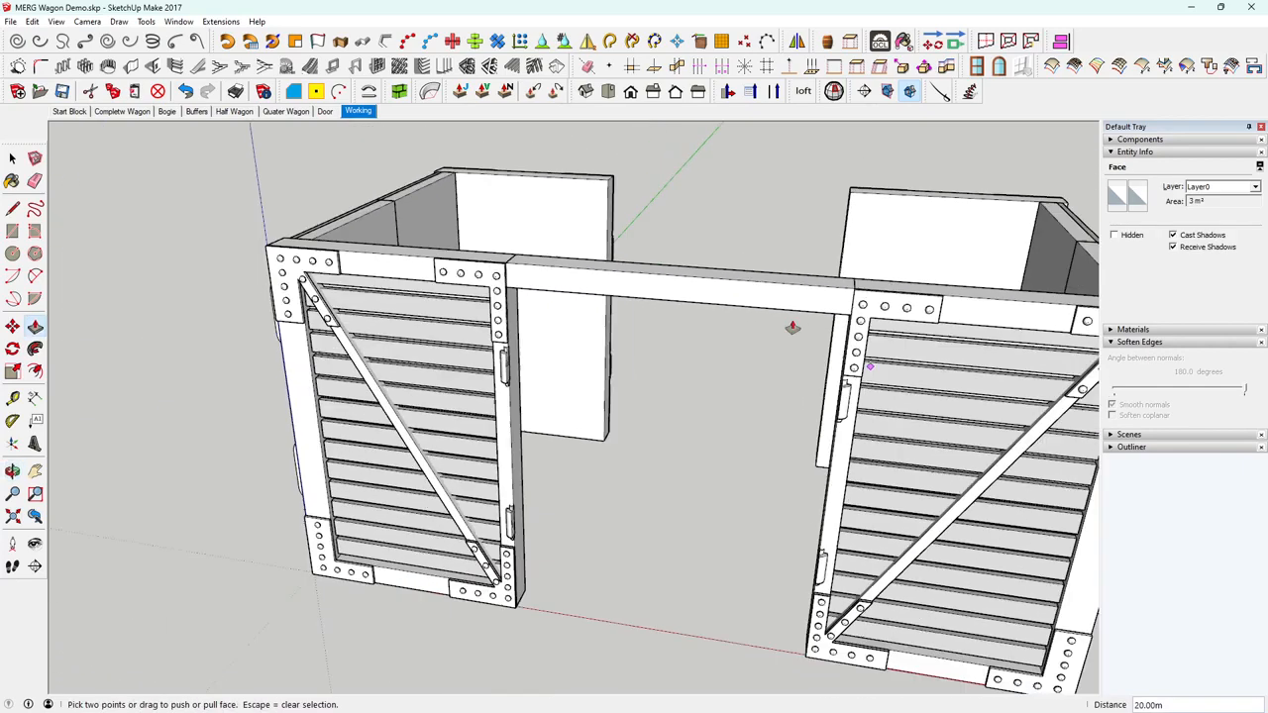
middle_click_drag(783, 348, 806, 357)
Select the whole top beam and make it a group.
key("space")
left_click(689, 303)
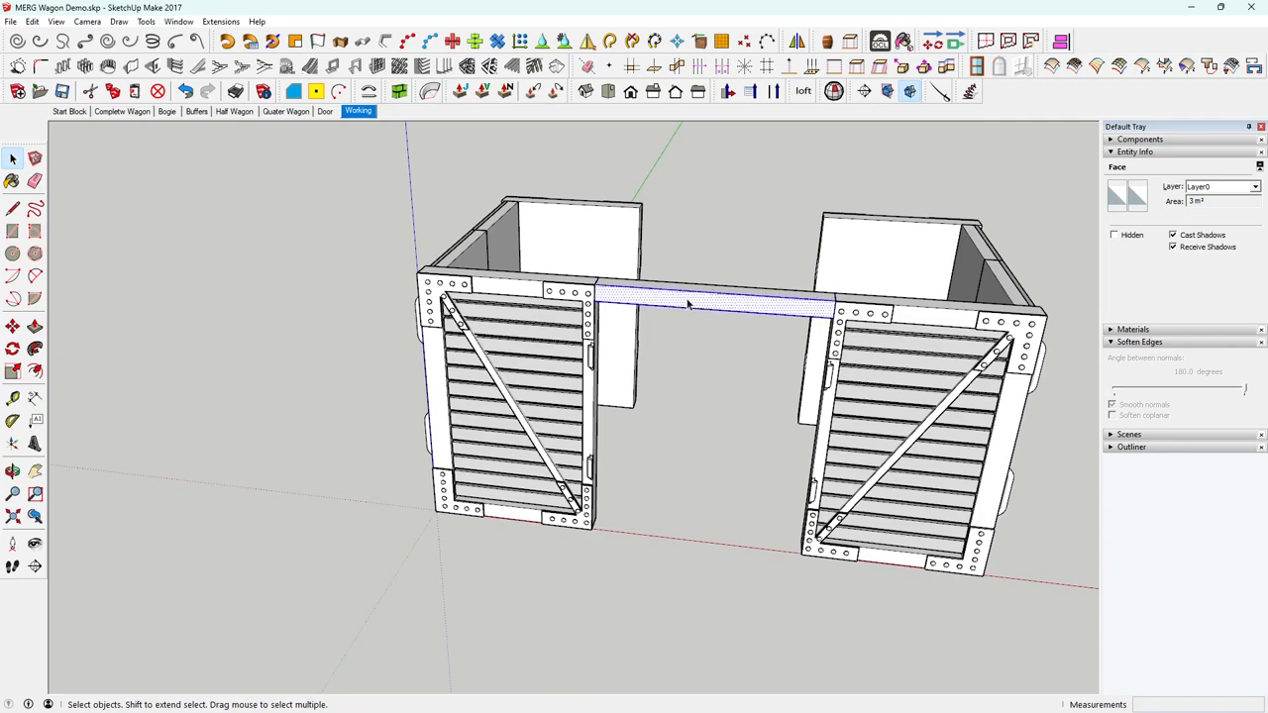
triple_click(688, 303)
right_click(688, 303)
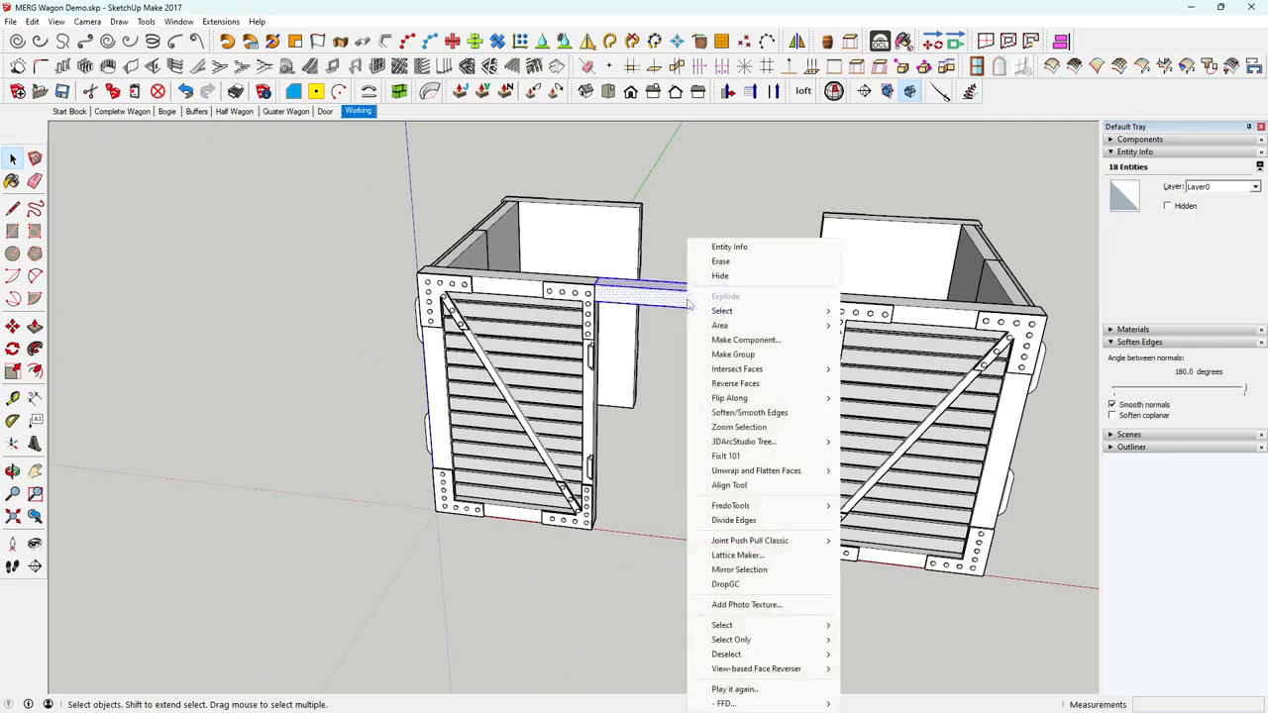
left_click(734, 355)
middle_click_drag(653, 377, 660, 343)
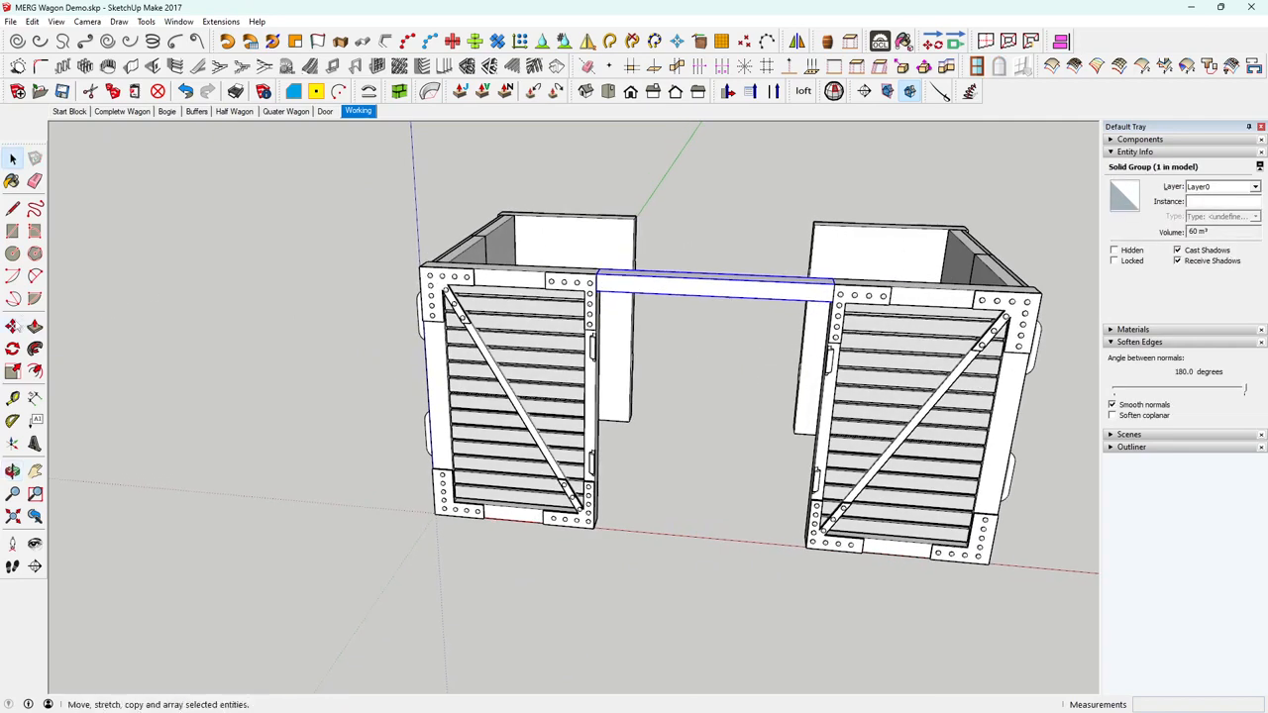
Copy the beam group about 21.33 m straight down to the bottom of the door opening.
left_click(11, 326)
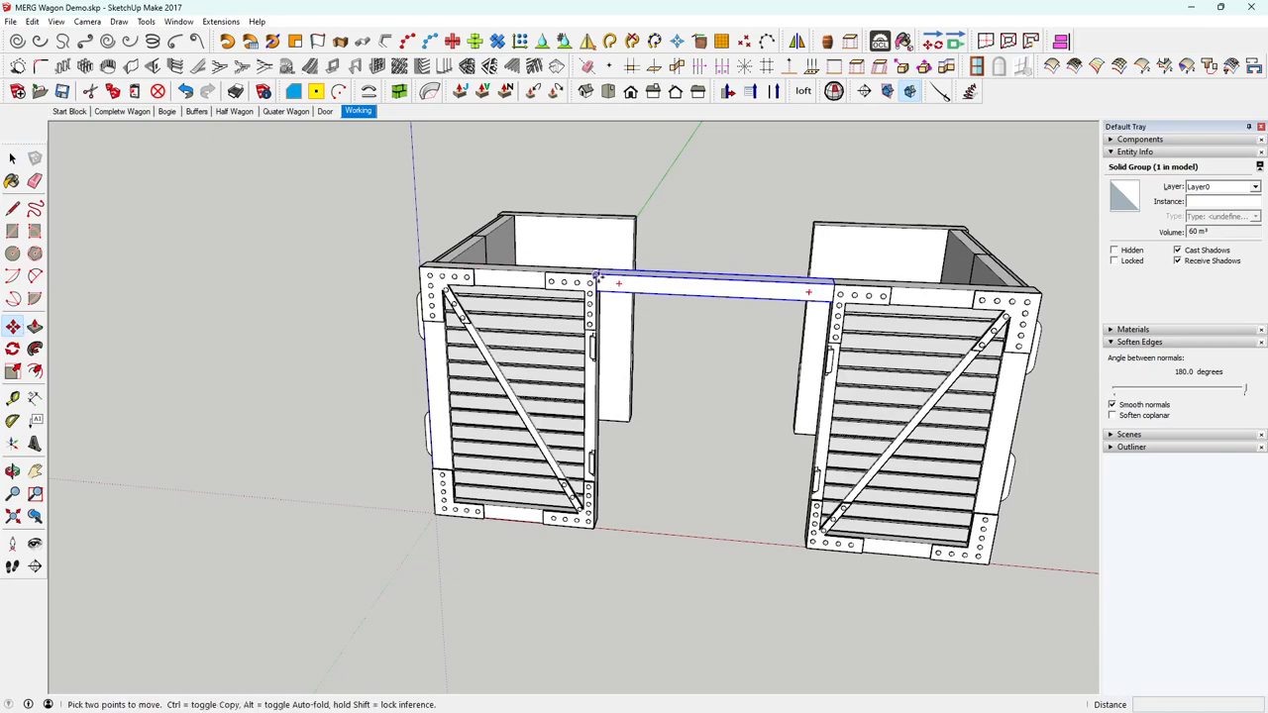
left_click(596, 275)
key("ctrl")
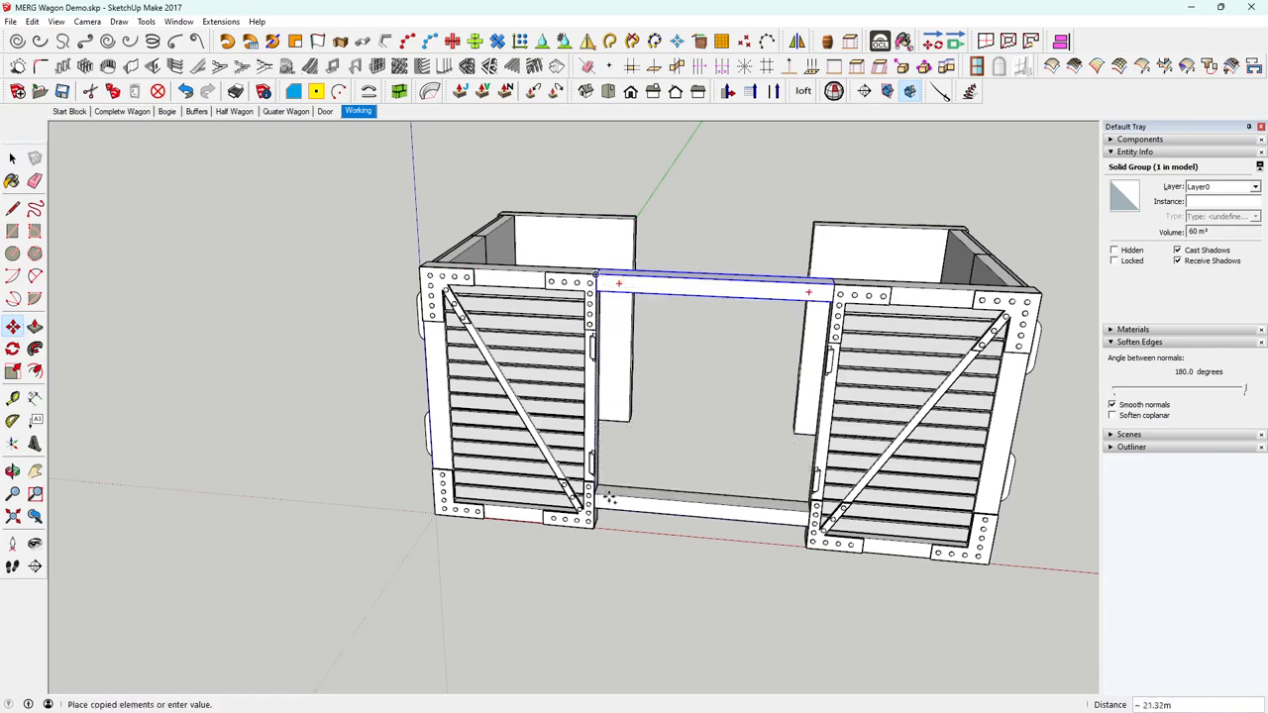
mouse_move(603, 498)
middle_mouse_down()
mouse_move(617, 485)
mouse_move(568, 168)
mouse_move(595, 478)
middle_mouse_up()
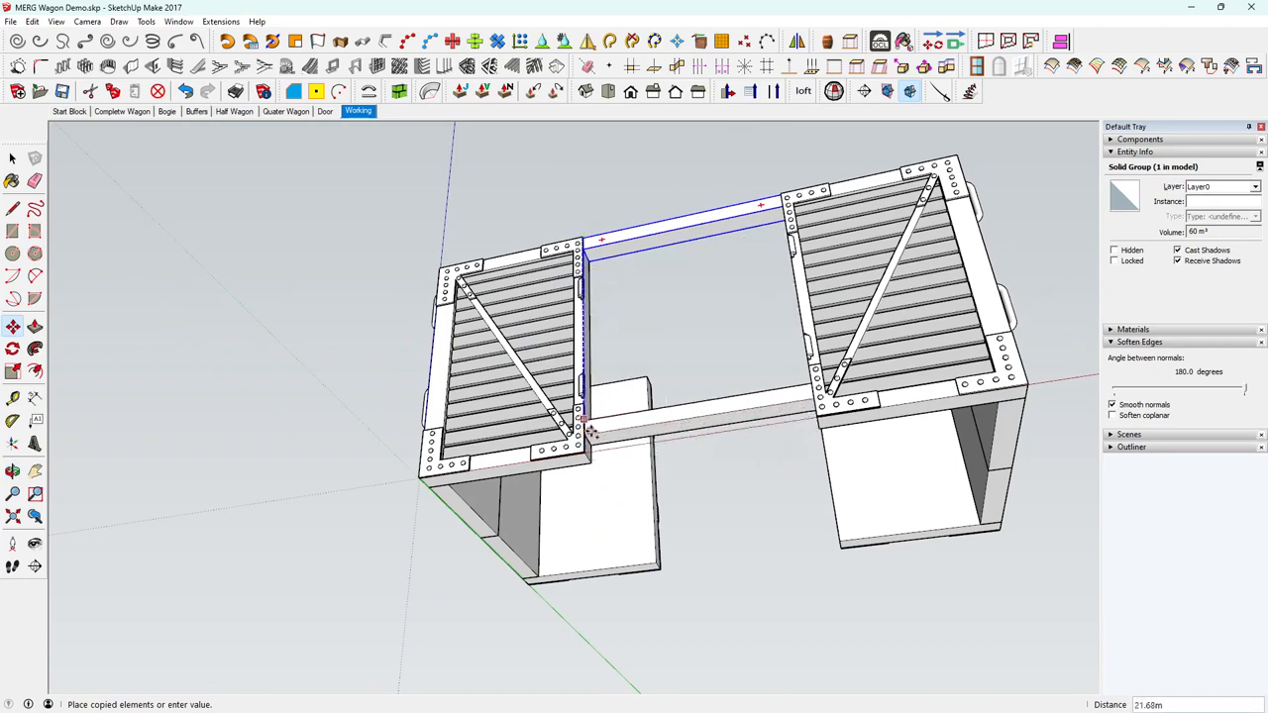
left_click(589, 433)
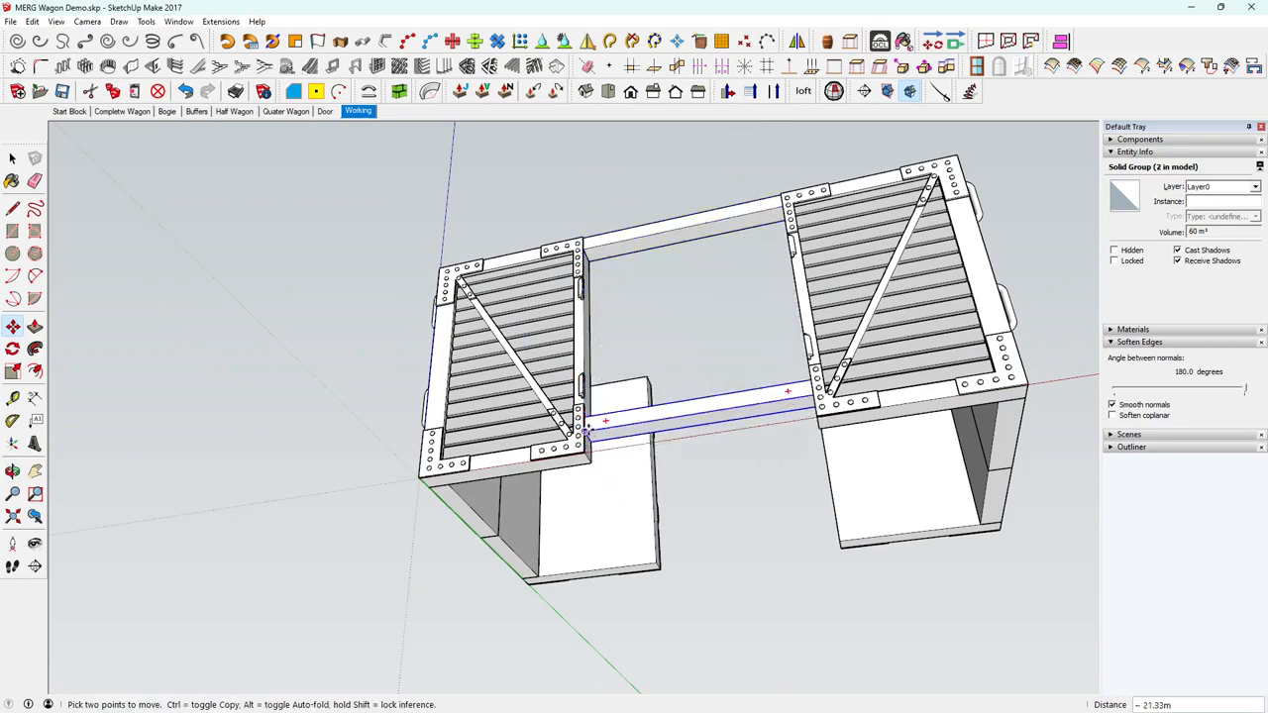
Align the copied beam's lower corner with the bottom corner of the adjoining wagon corner frame.
middle_click_drag(587, 452, 793, 486)
scroll(630, 470, "up", 5)
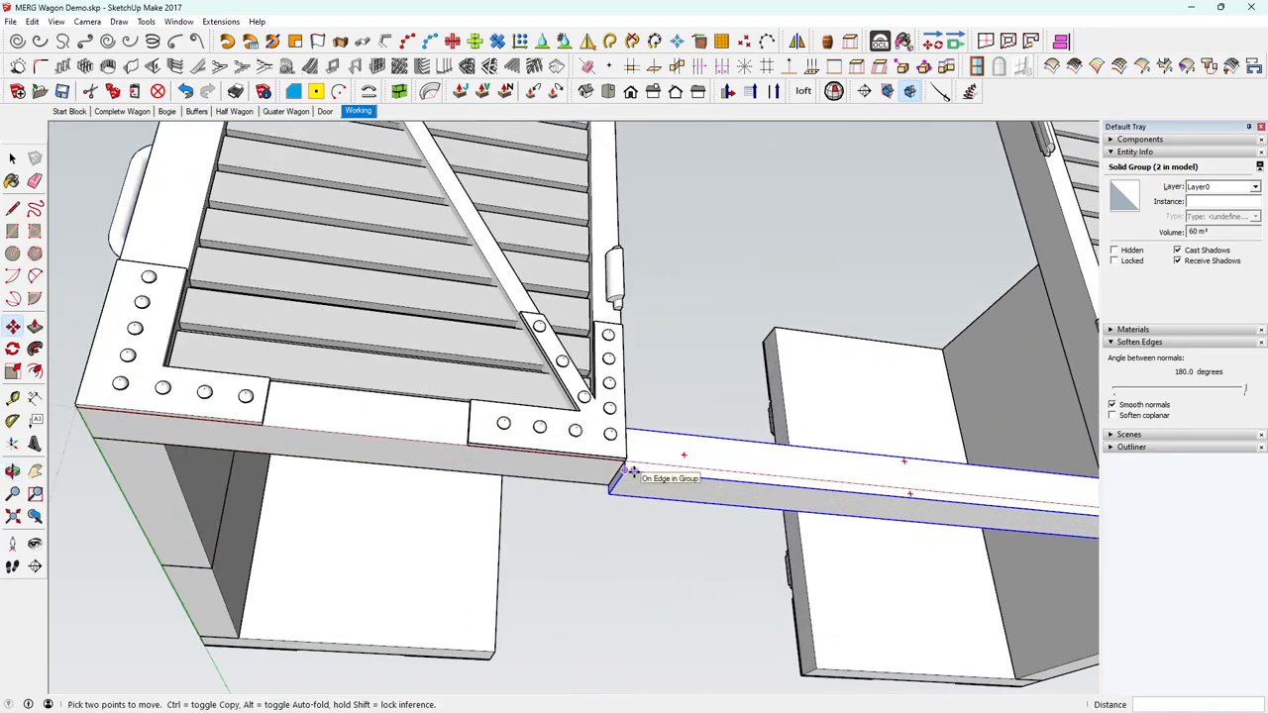
scroll(631, 471, "up", 1)
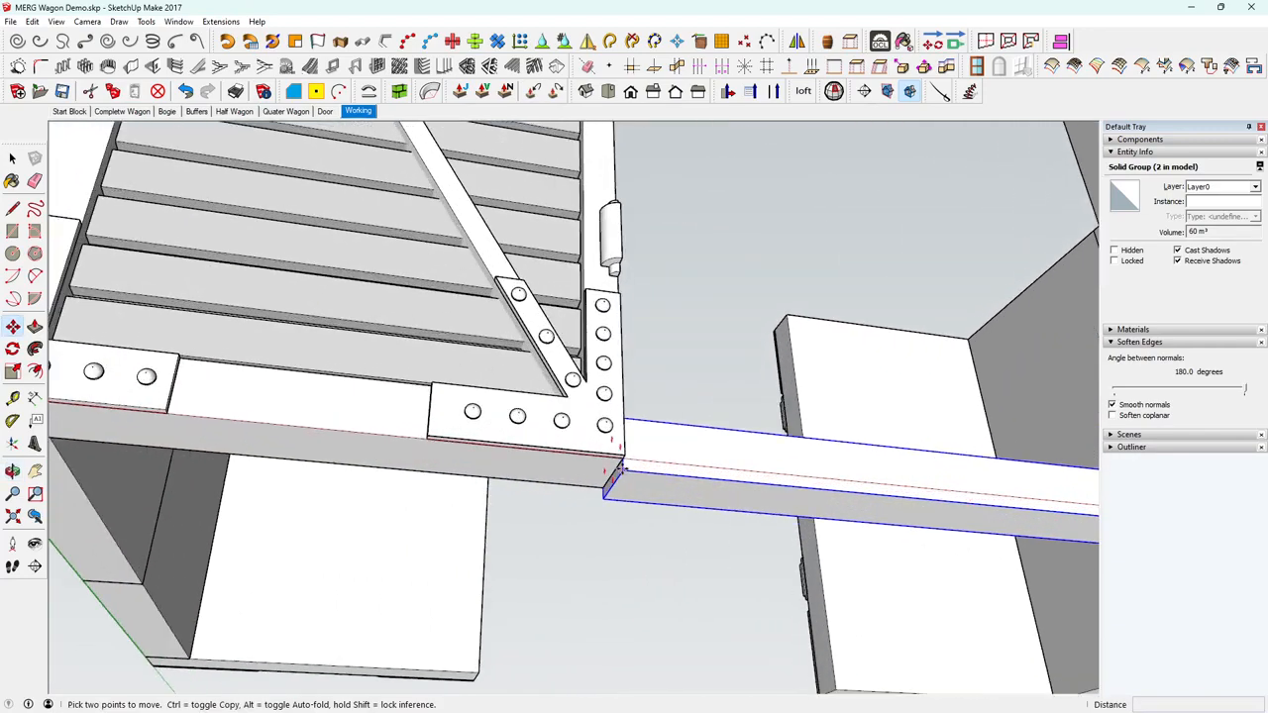
scroll(614, 467, "down", 5)
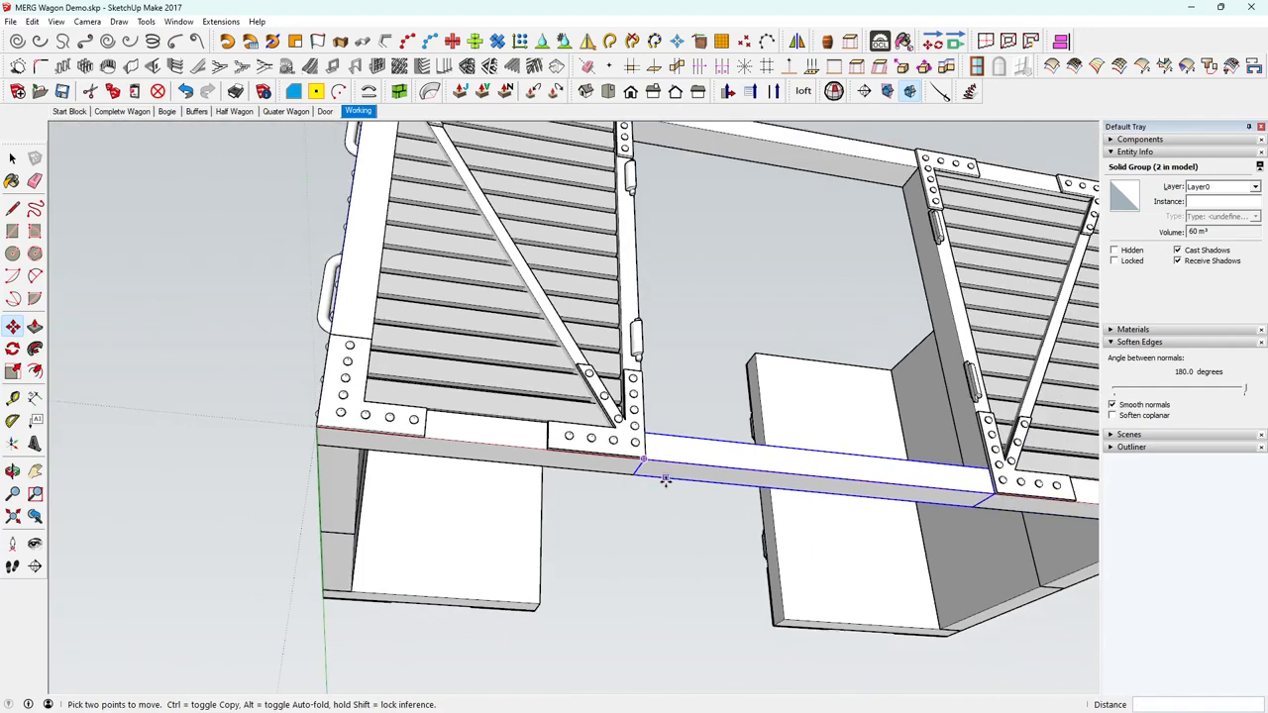
scroll(666, 480, "down", 2)
middle_click_drag(781, 441, 644, 590)
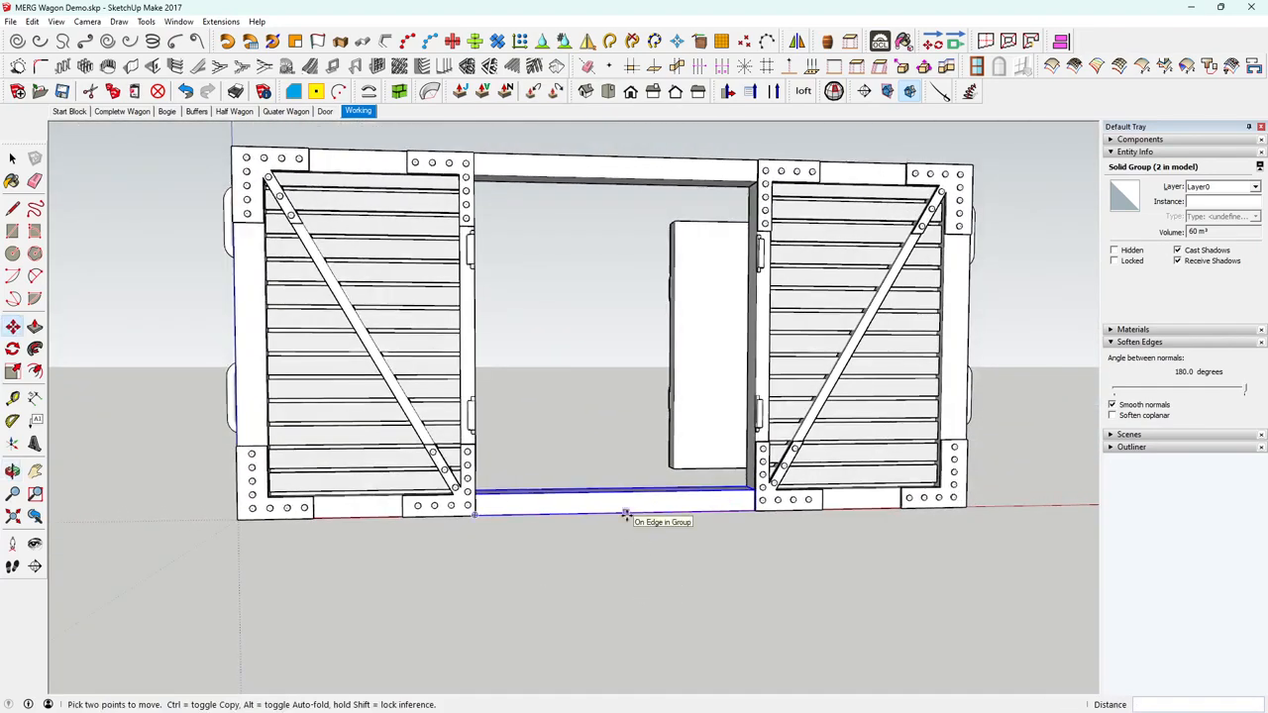
Select the top and bottom beams together and combine them into one group.
key("space")
left_click(619, 173, "shift")
right_click(619, 174)
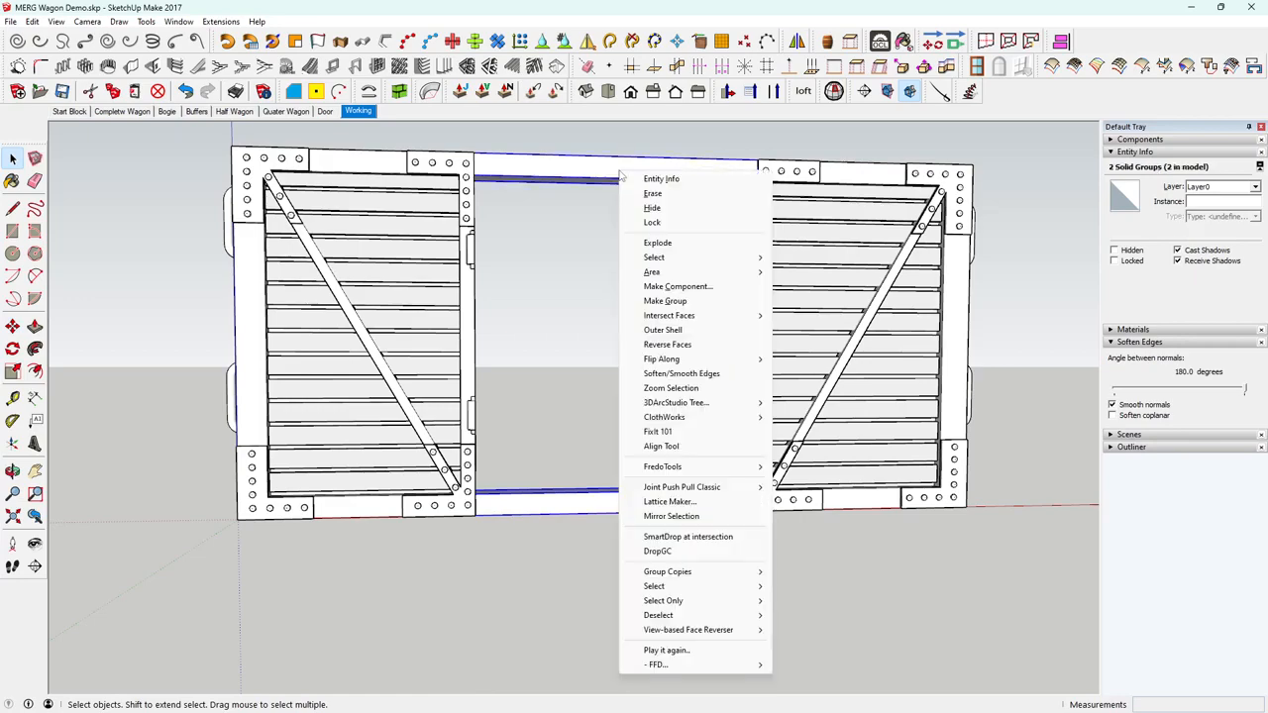
left_click(676, 307)
mouse_move(680, 308)
middle_mouse_down()
mouse_move(631, 442)
mouse_move(603, 462)
mouse_move(559, 464)
mouse_move(550, 480)
mouse_move(605, 486)
mouse_move(617, 508)
mouse_move(592, 520)
mouse_move(584, 490)
middle_mouse_up()
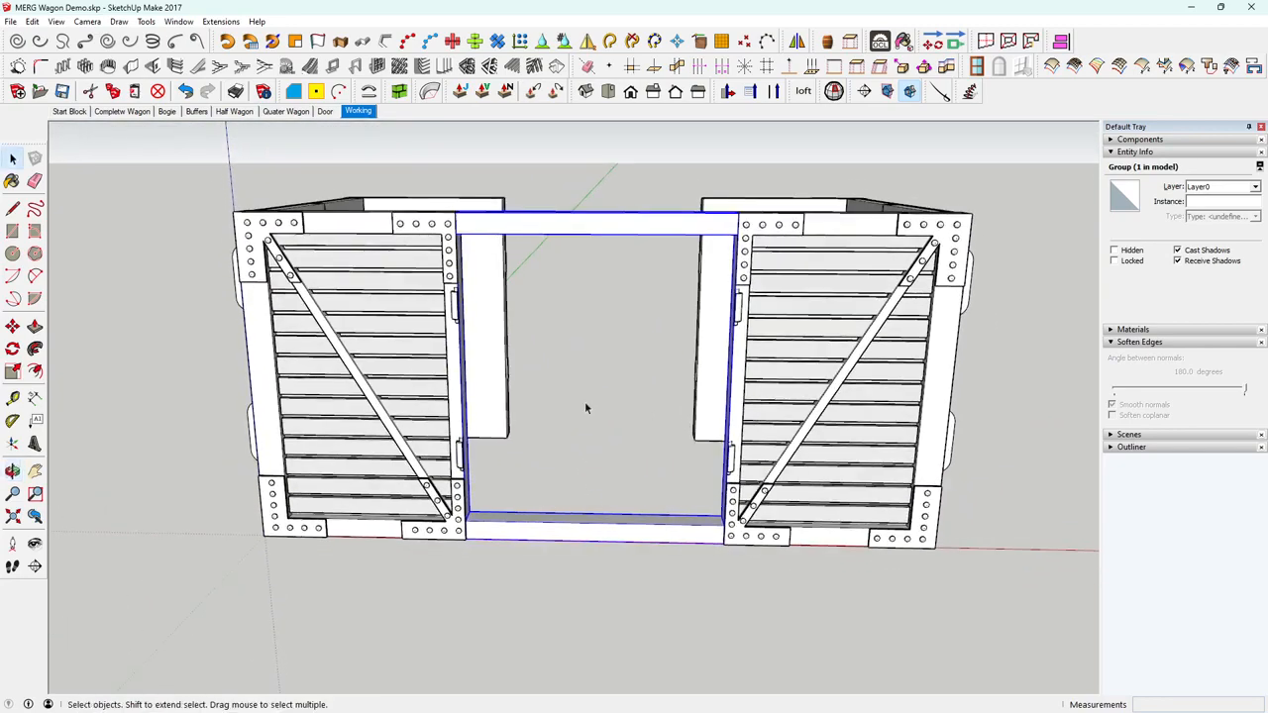
Draw a rectangle about 10 m by 22 m over the left half of the door opening, up to the top beam's midpoint.
left_click(558, 559)
middle_click_drag(551, 549, 555, 538)
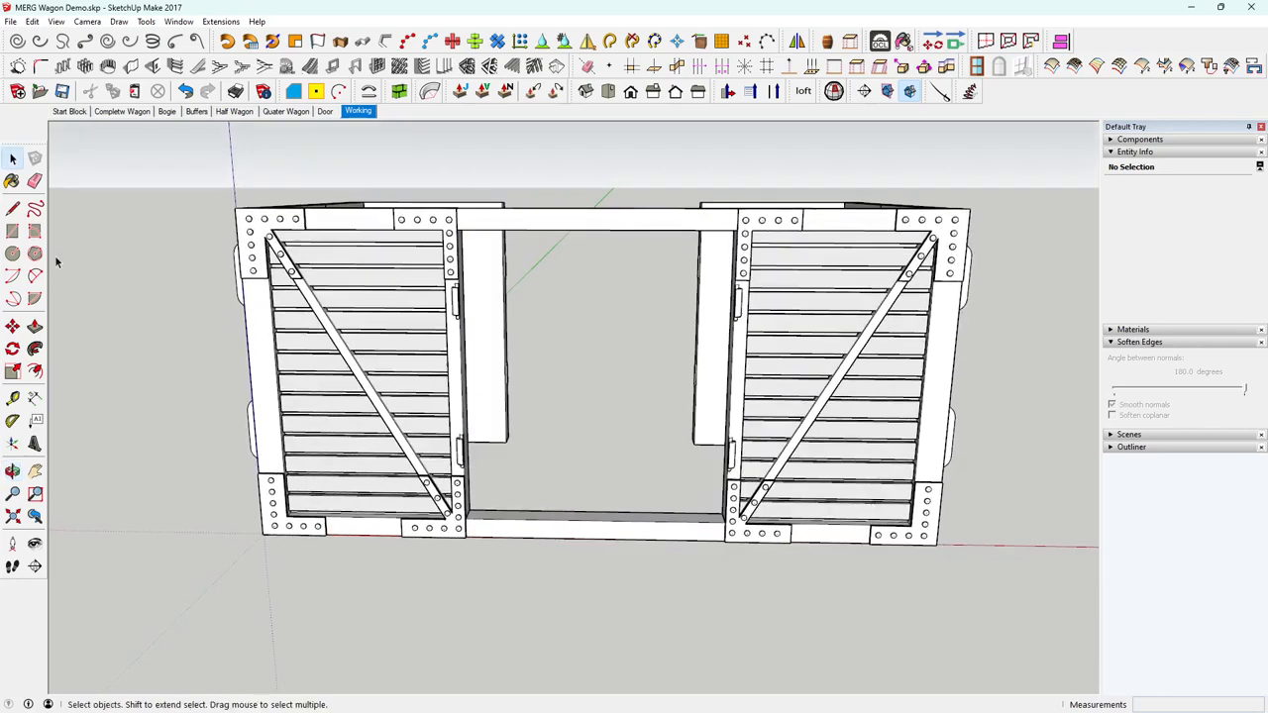
left_click(12, 230)
left_click(12, 231)
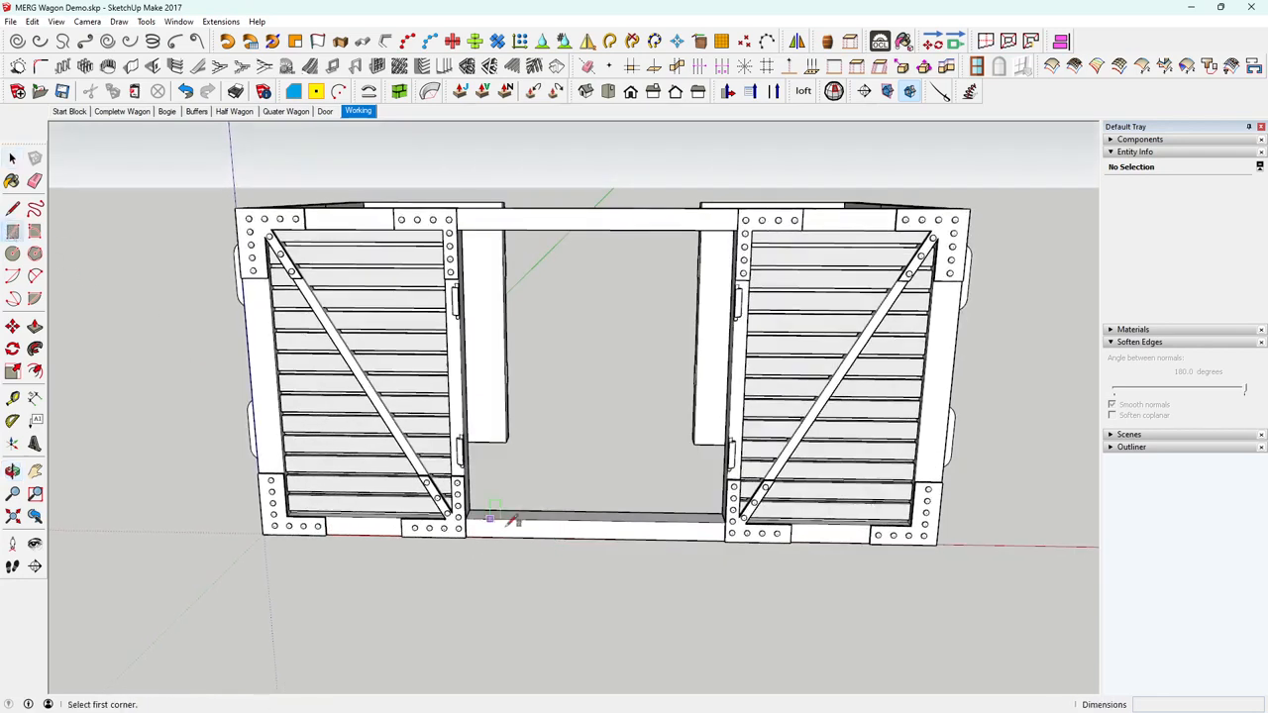
middle_click_drag(479, 510, 478, 500)
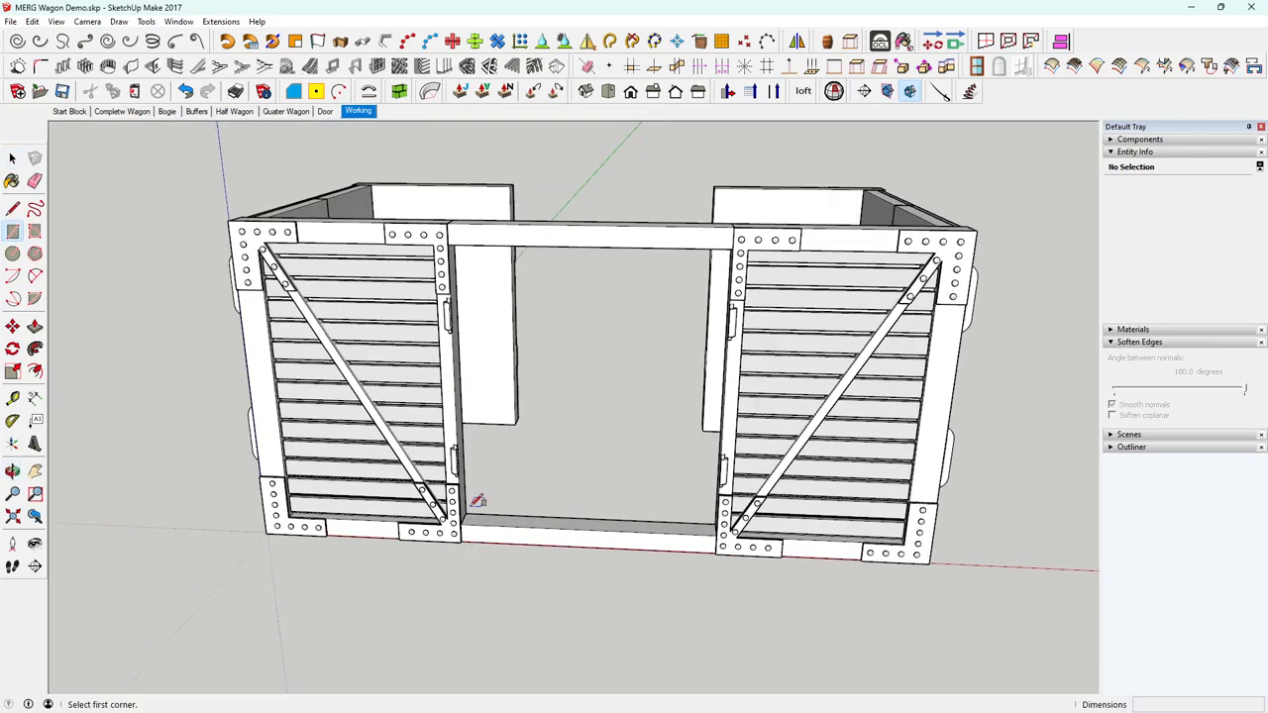
left_click(466, 513)
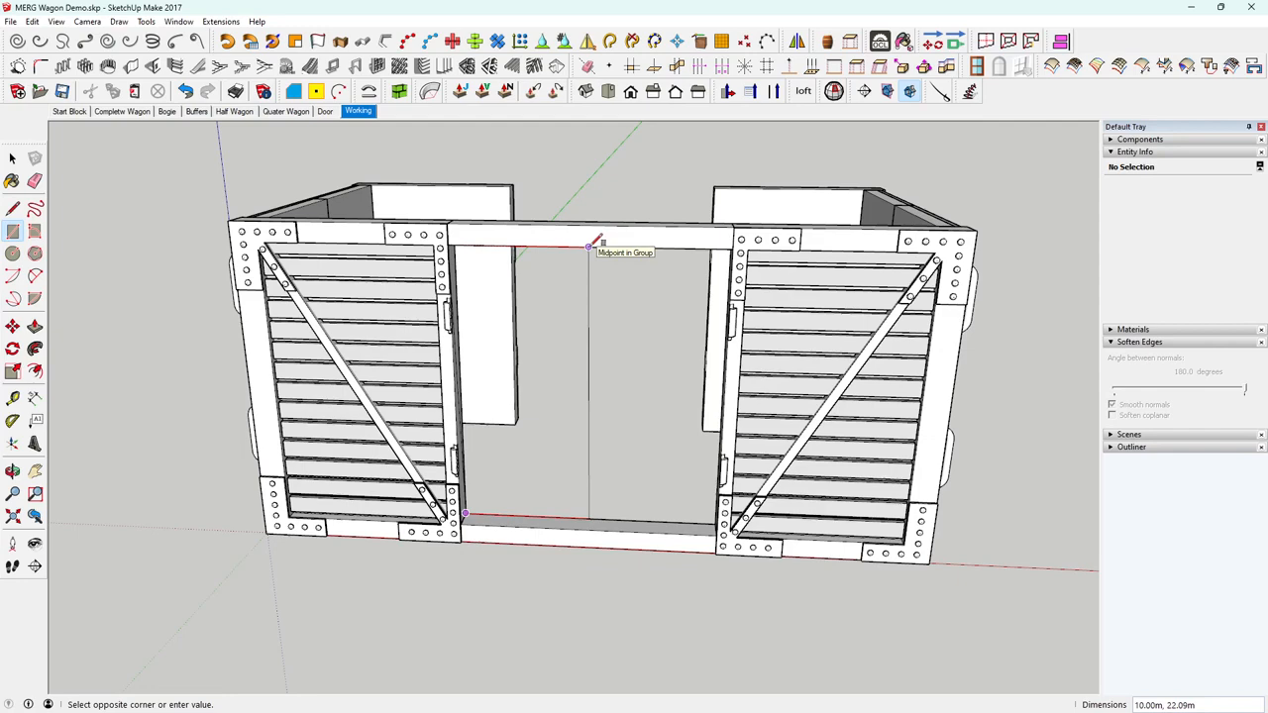
middle_click_drag(594, 243, 602, 189)
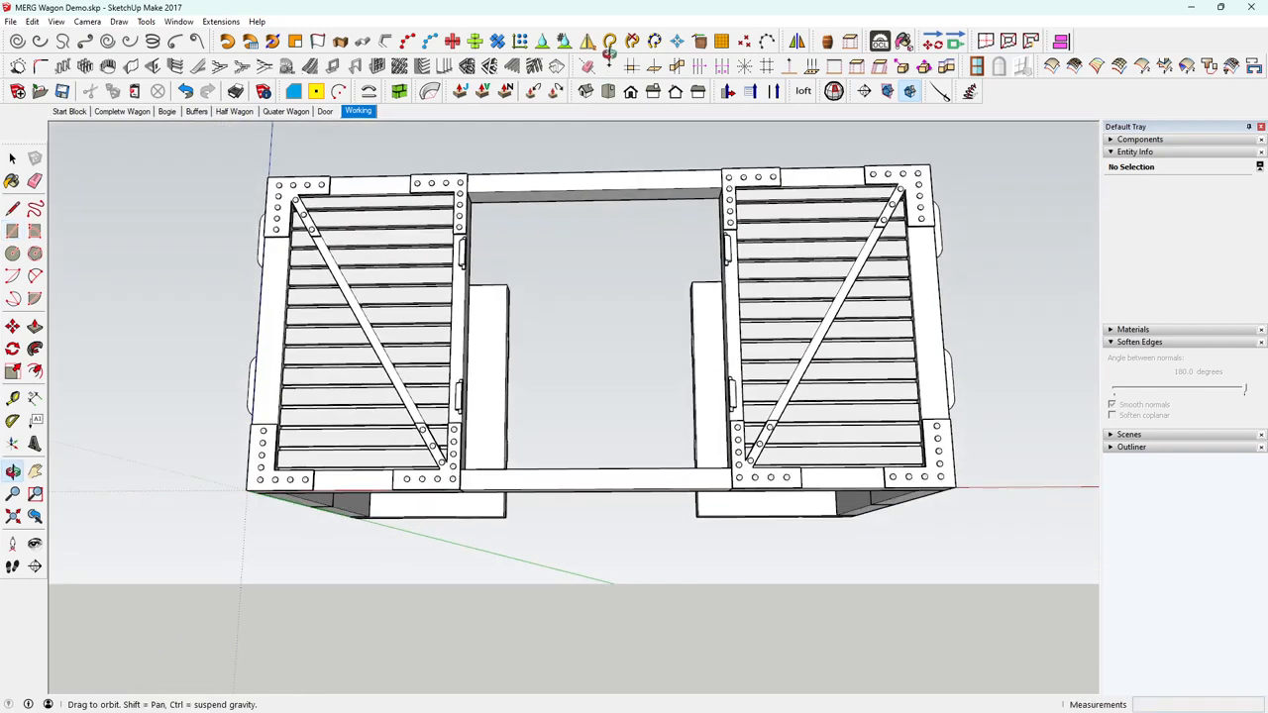
left_click(596, 199)
key("space")
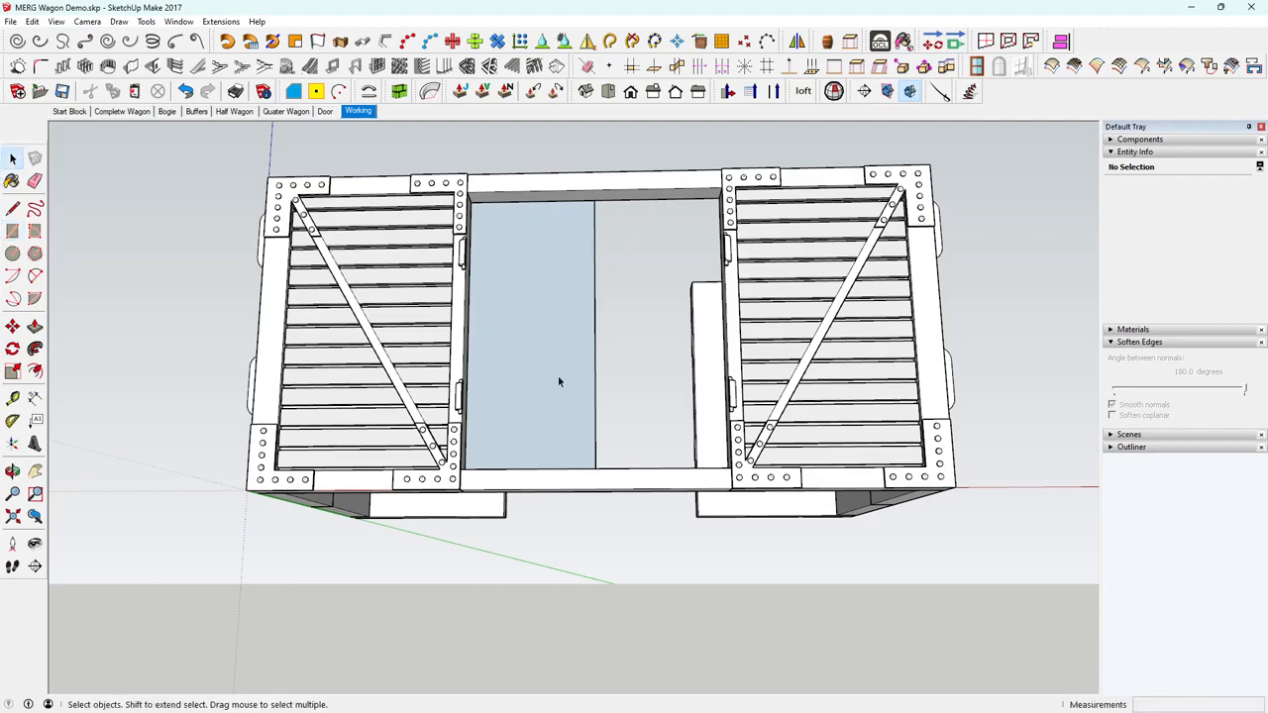
Reverse the new rectangle's face in the left half of the door opening.
middle_click_drag(558, 381, 500, 446)
left_click(500, 437)
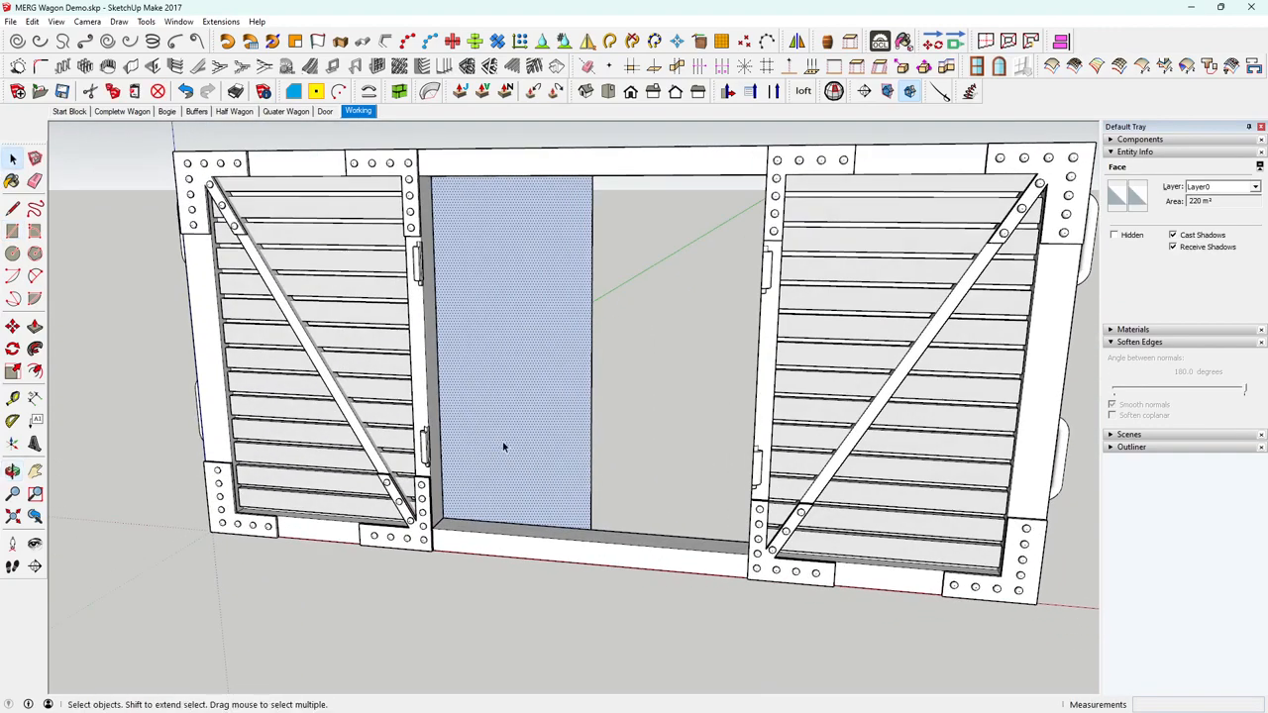
right_click(502, 446)
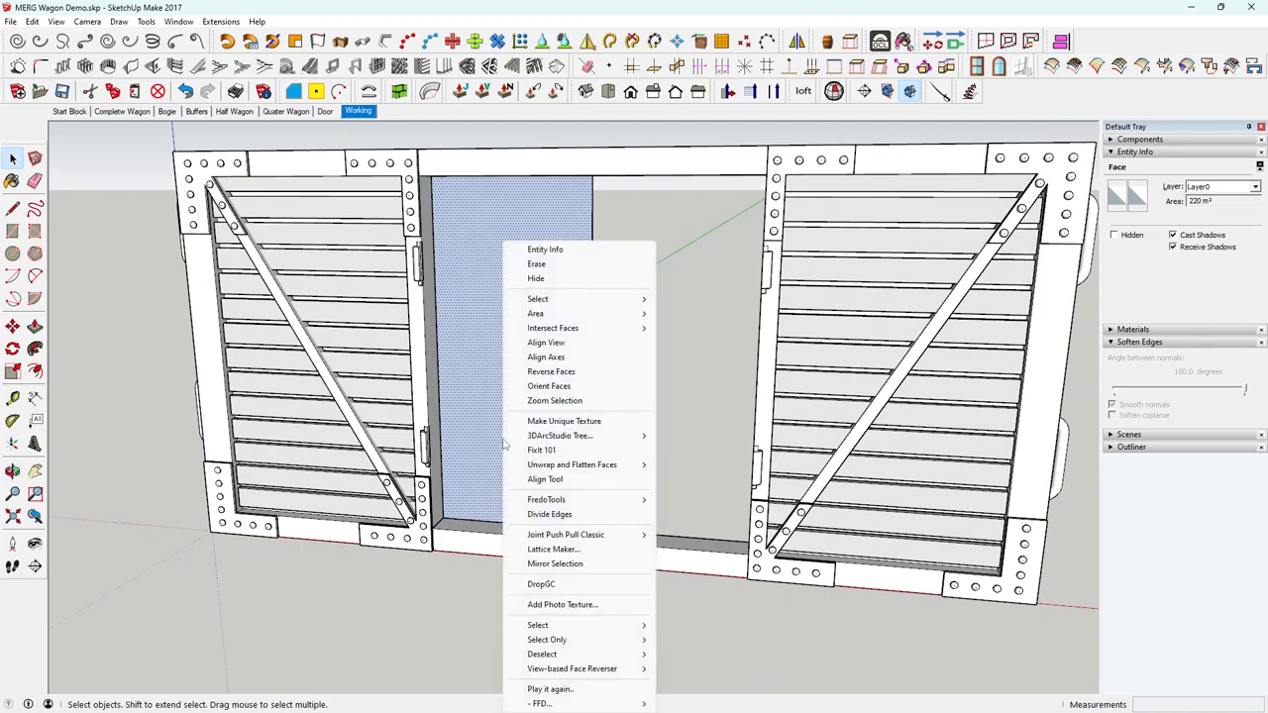
left_click(547, 373)
Push/Pull the door face 2 m outward to be flush with the front of the bottom beam.
middle_click_drag(581, 397, 495, 448)
left_click(35, 327)
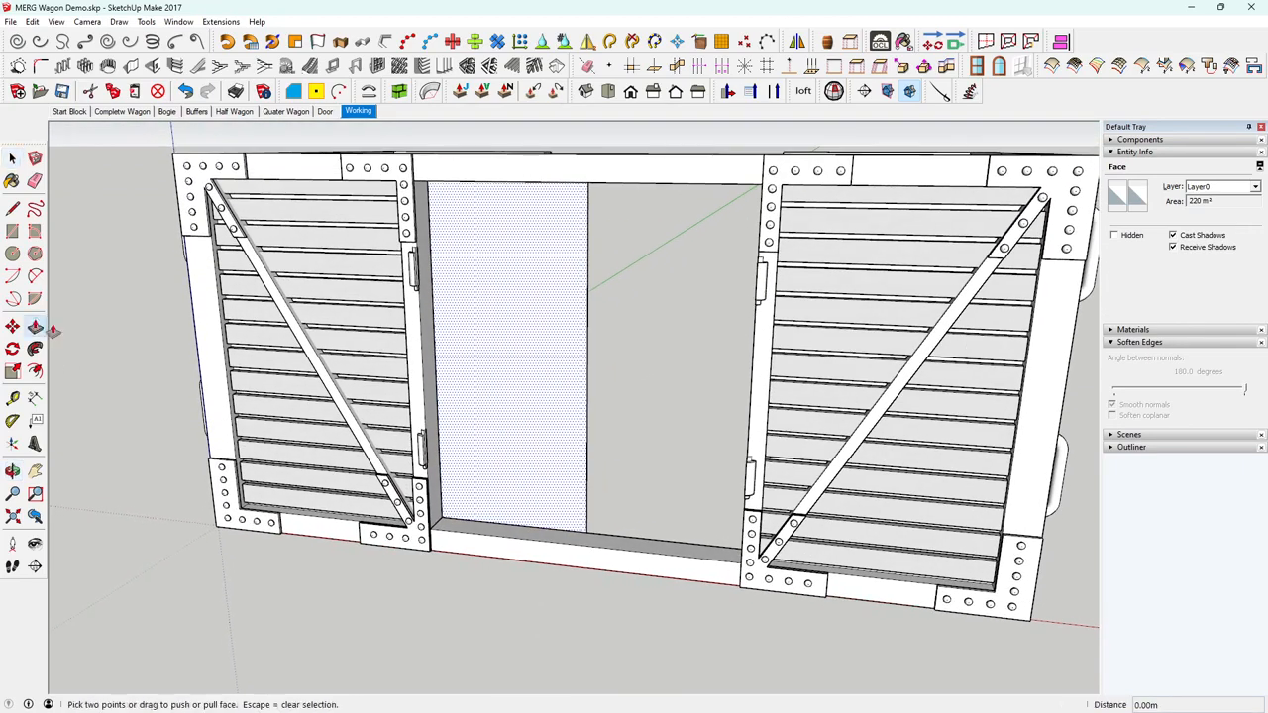
left_click(556, 497)
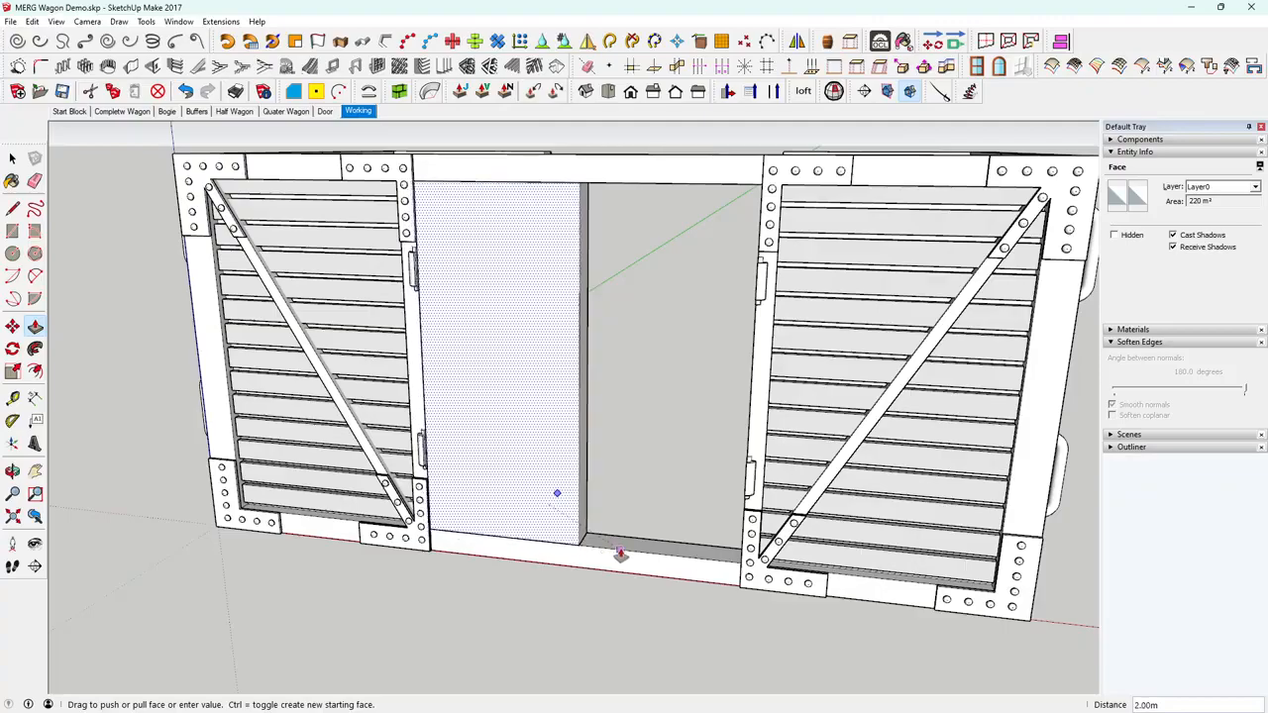
left_click(622, 556)
middle_click_drag(622, 556, 768, 580)
key("space")
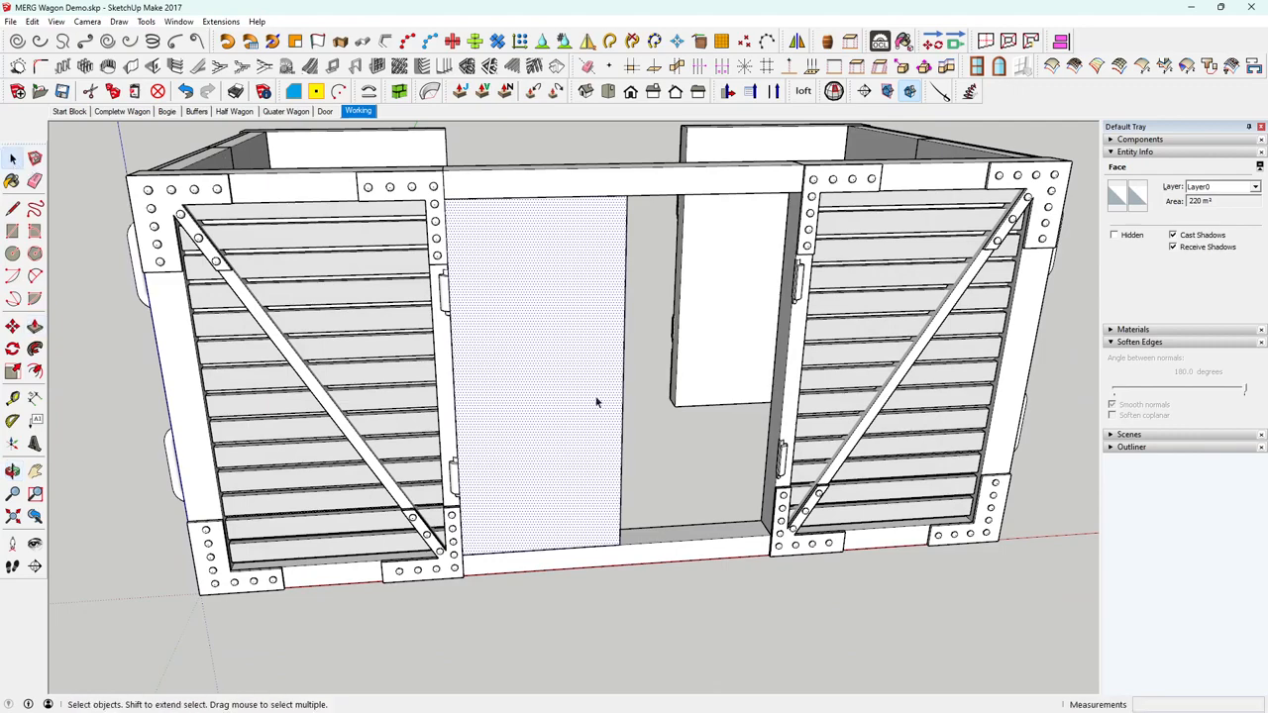
Offset the outline of the door's front face 0.3 m inward.
middle_click_drag(552, 402, 507, 383)
scroll(514, 377, "up", 3)
scroll(507, 383, "down", 1)
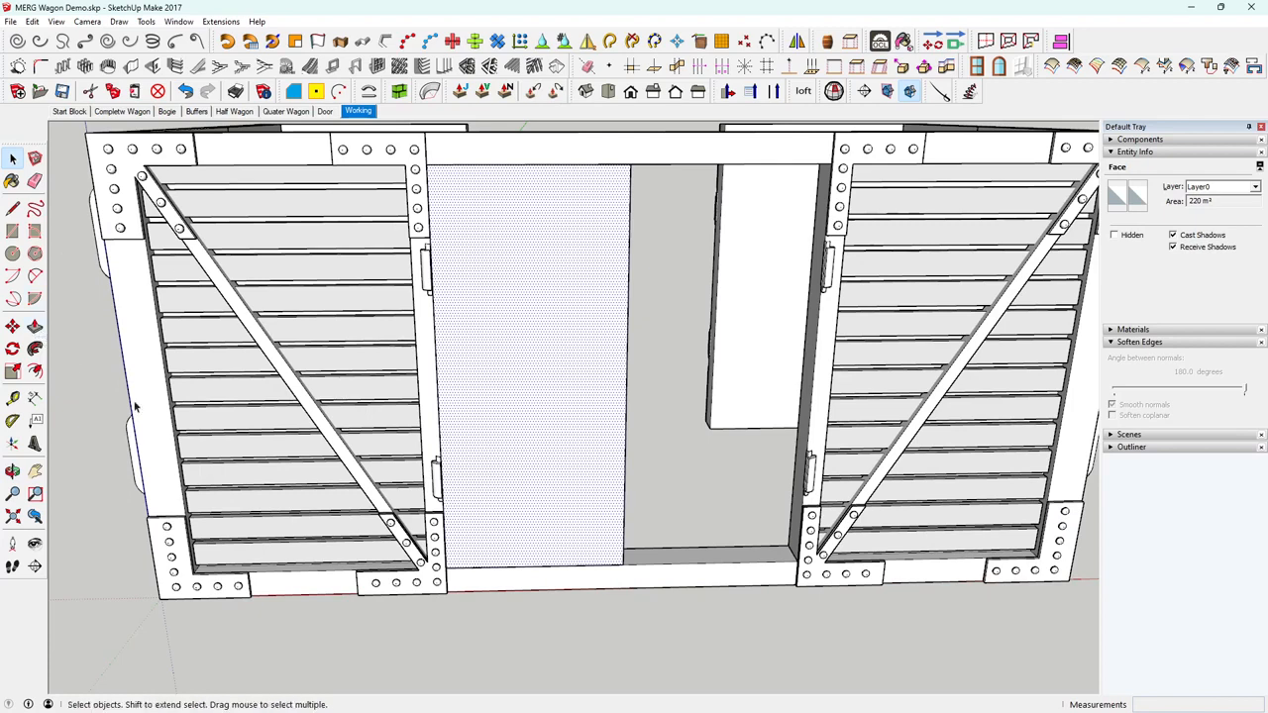
left_click(35, 373)
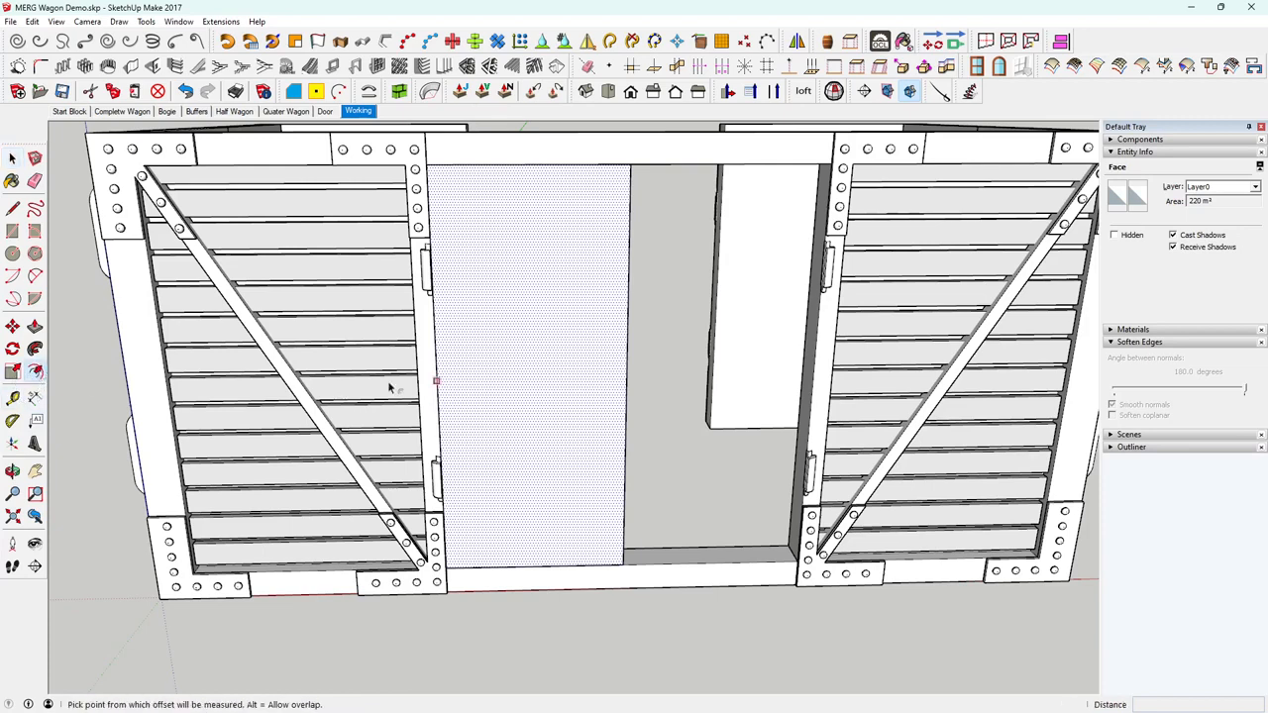
left_click(438, 367)
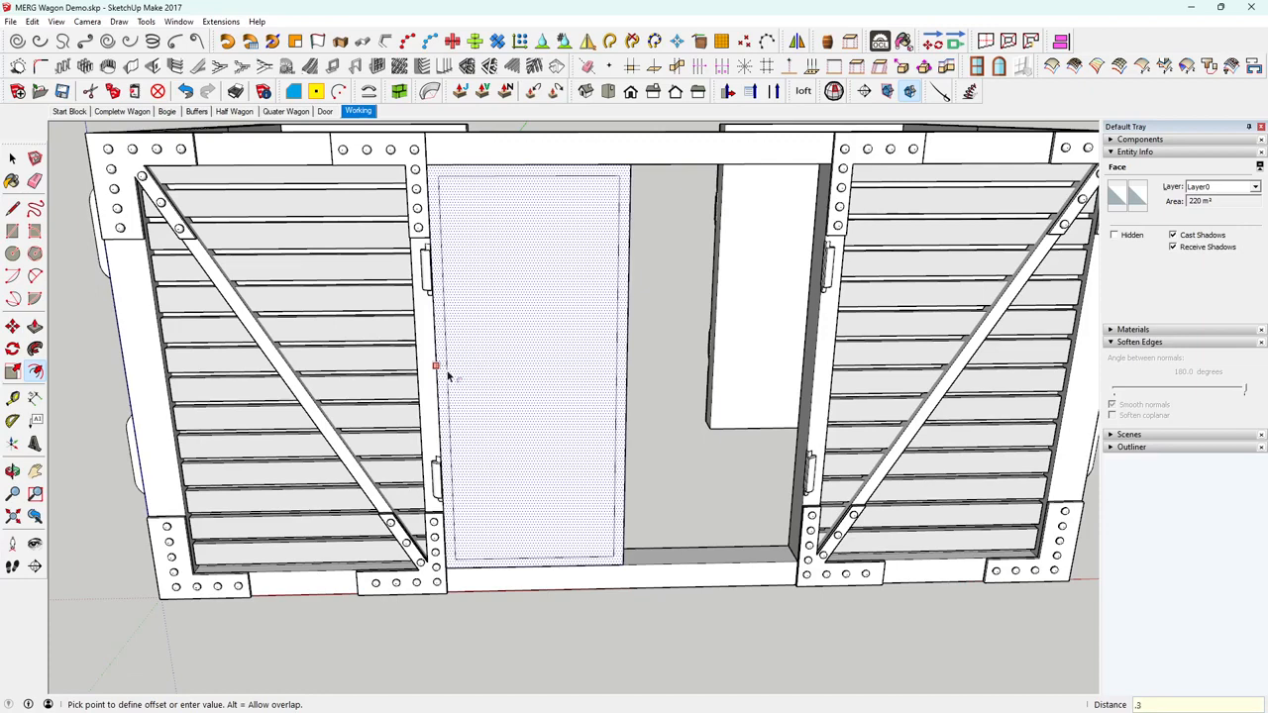
key("Return")
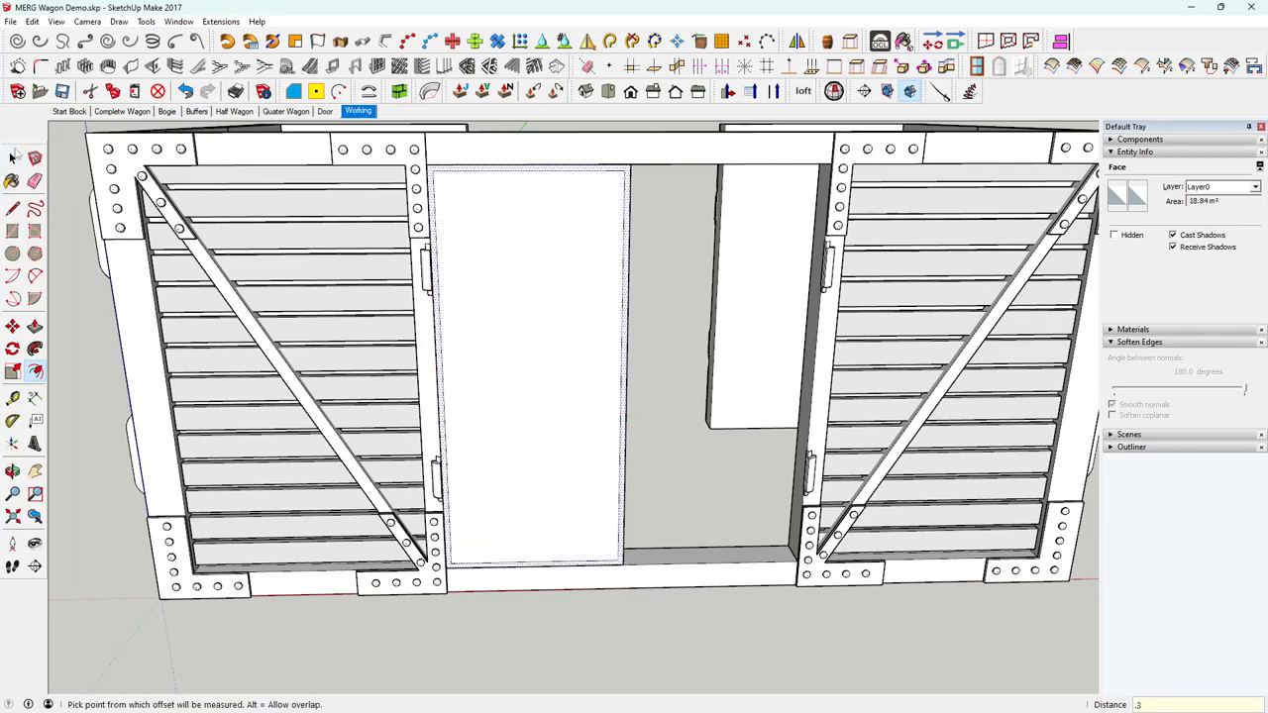
Push the narrow border strip around the door's front face back 0.4 m.
left_click(12, 159)
scroll(586, 286, "up", 3)
middle_click_drag(585, 286, 617, 162)
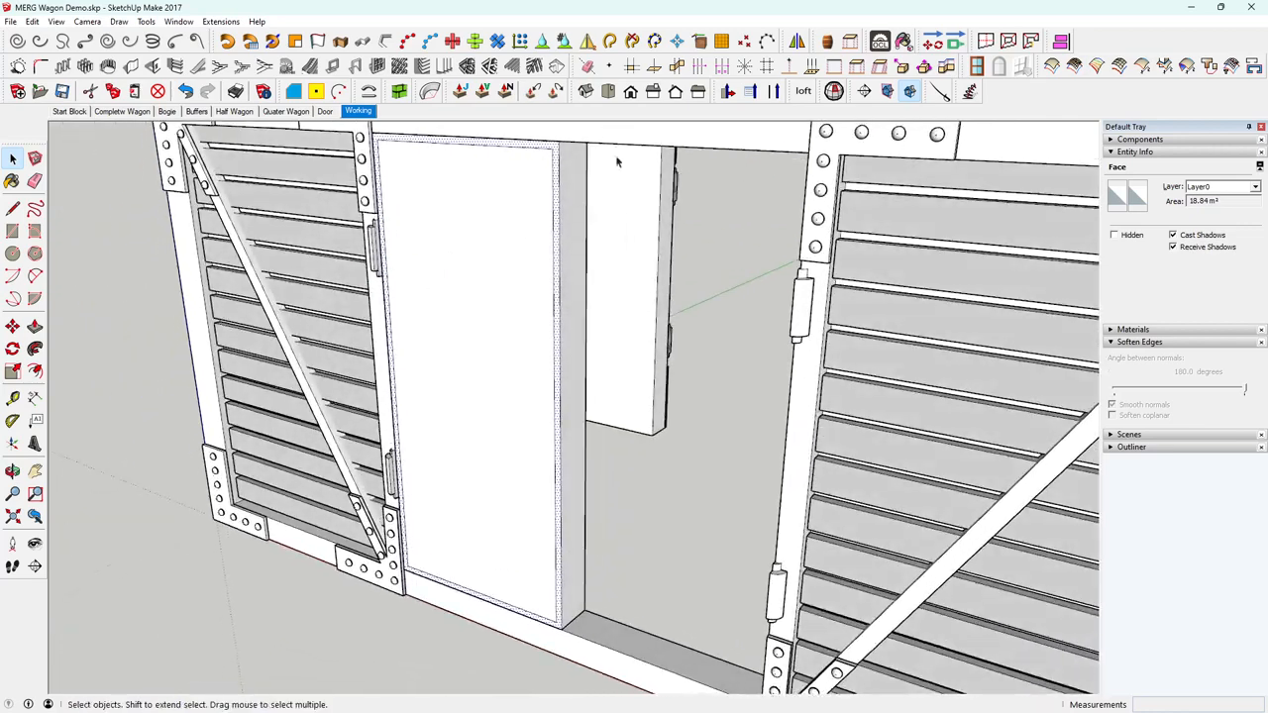
scroll(522, 184, "up", 2)
middle_click_drag(521, 184, 391, 165)
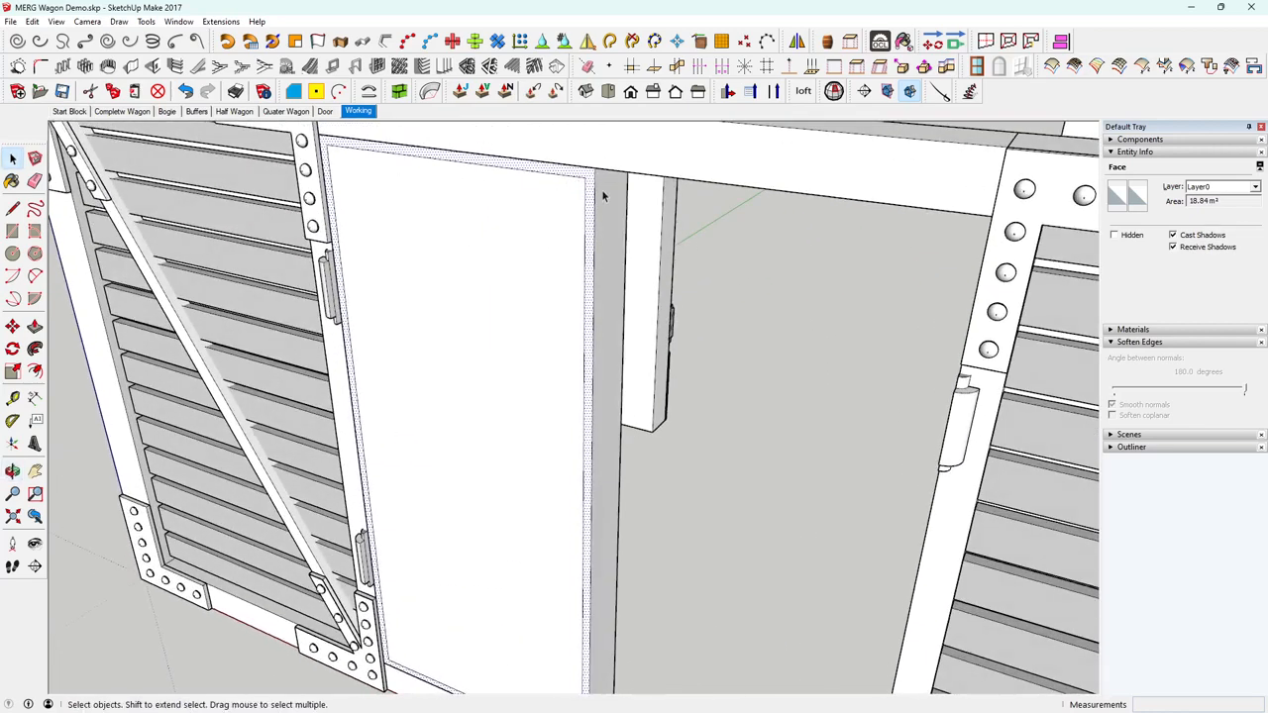
scroll(589, 196, "down", 1)
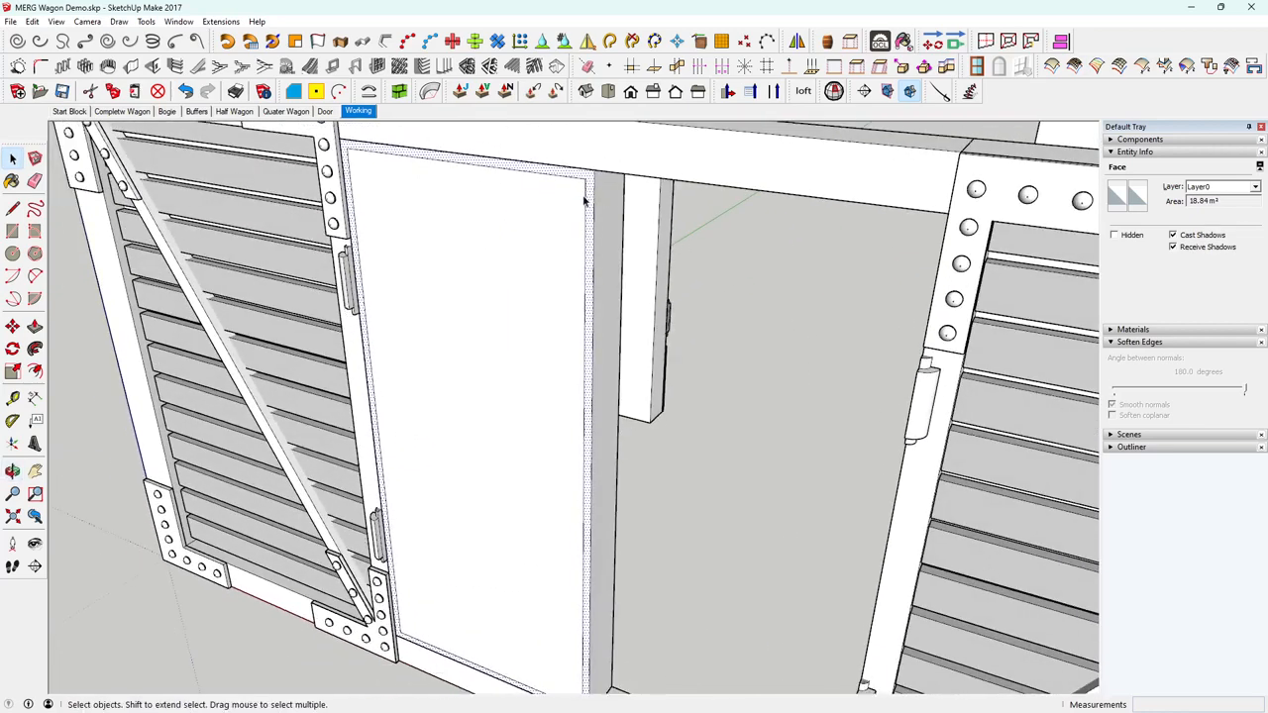
left_click(34, 326)
left_click_drag(591, 248, 606, 251)
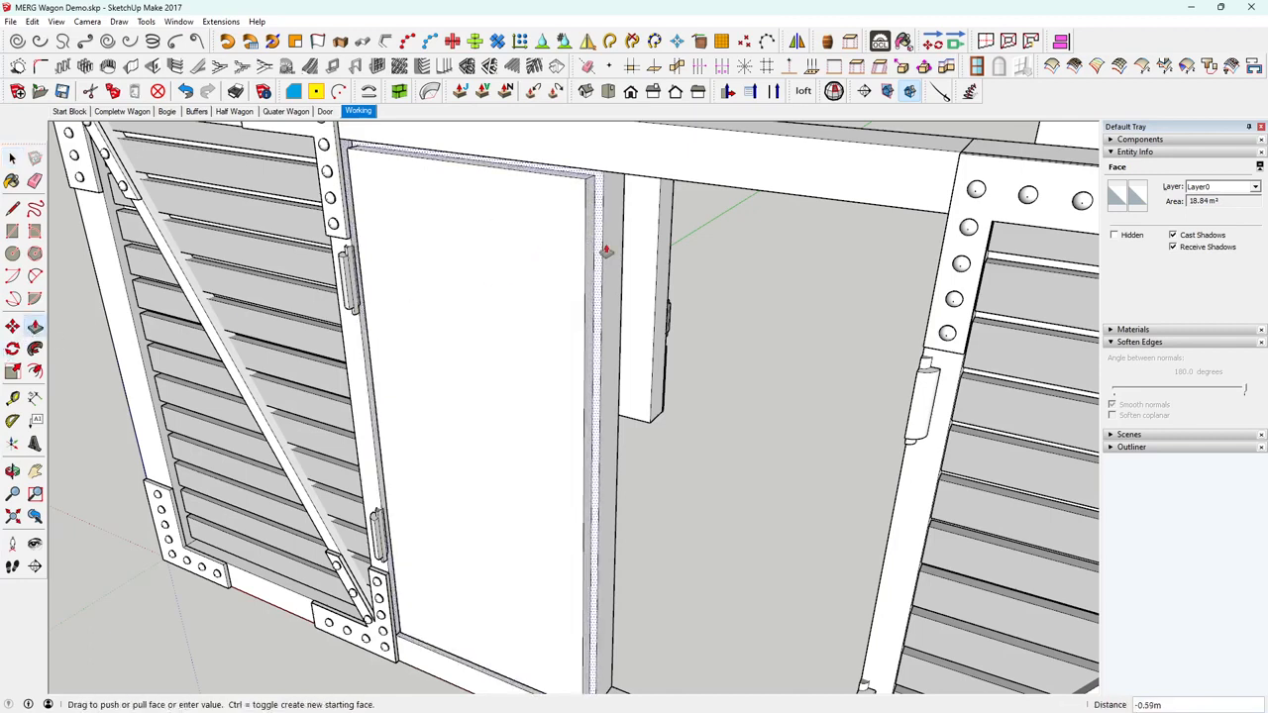
type(".4")
key("Return")
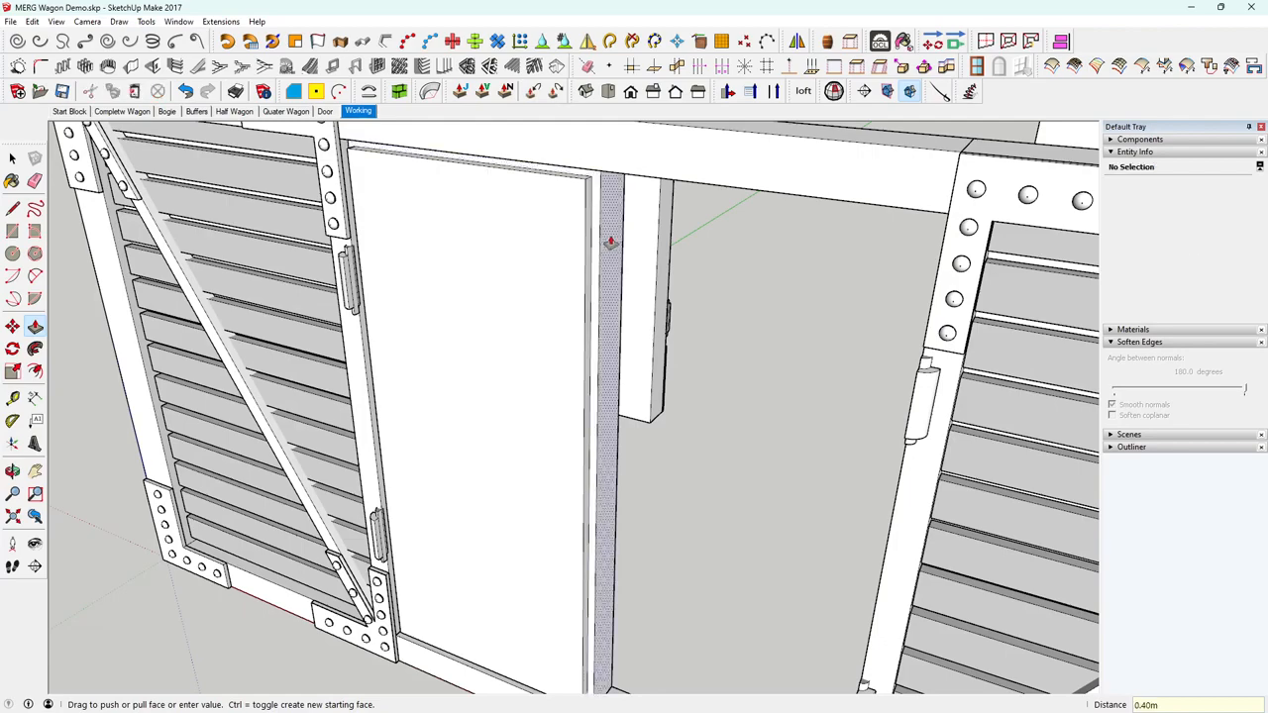
Offset the outline of the door's raised front face 1 m inward.
left_click(13, 159)
middle_click_drag(475, 307, 541, 315)
scroll(574, 304, "down", 2)
left_click(535, 319)
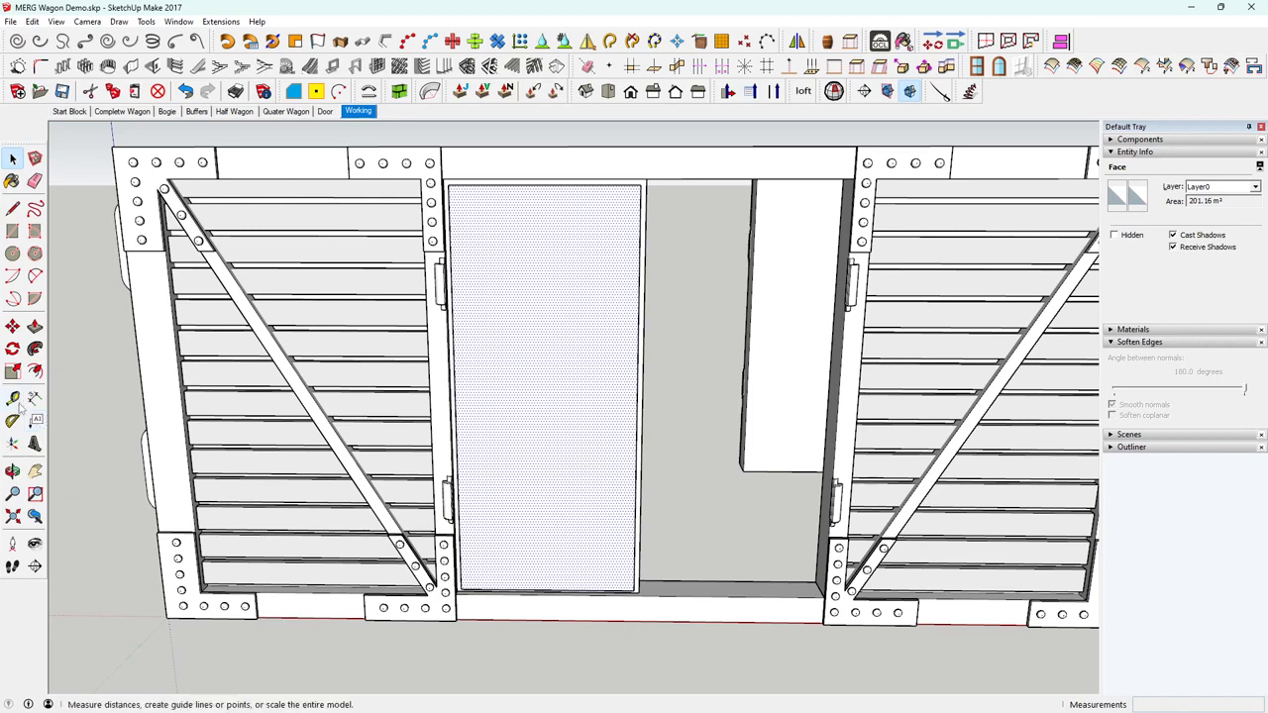
left_click(35, 372)
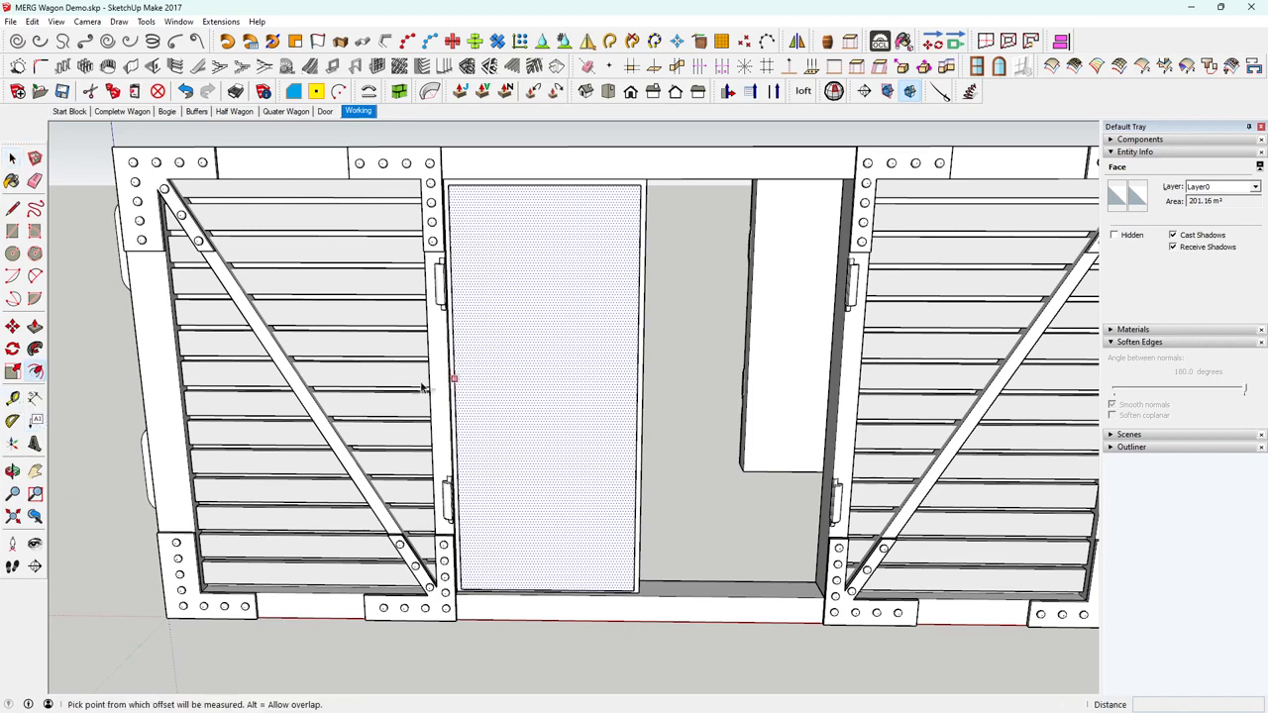
left_click(457, 374)
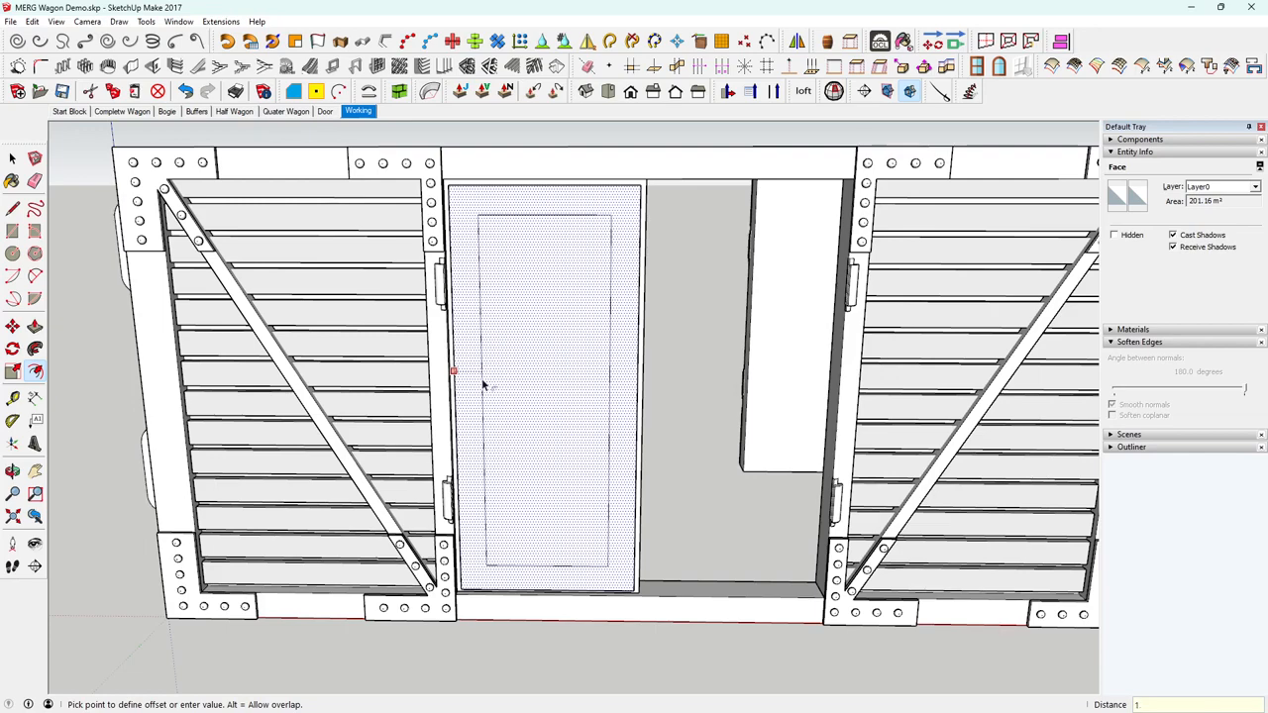
left_click(482, 382)
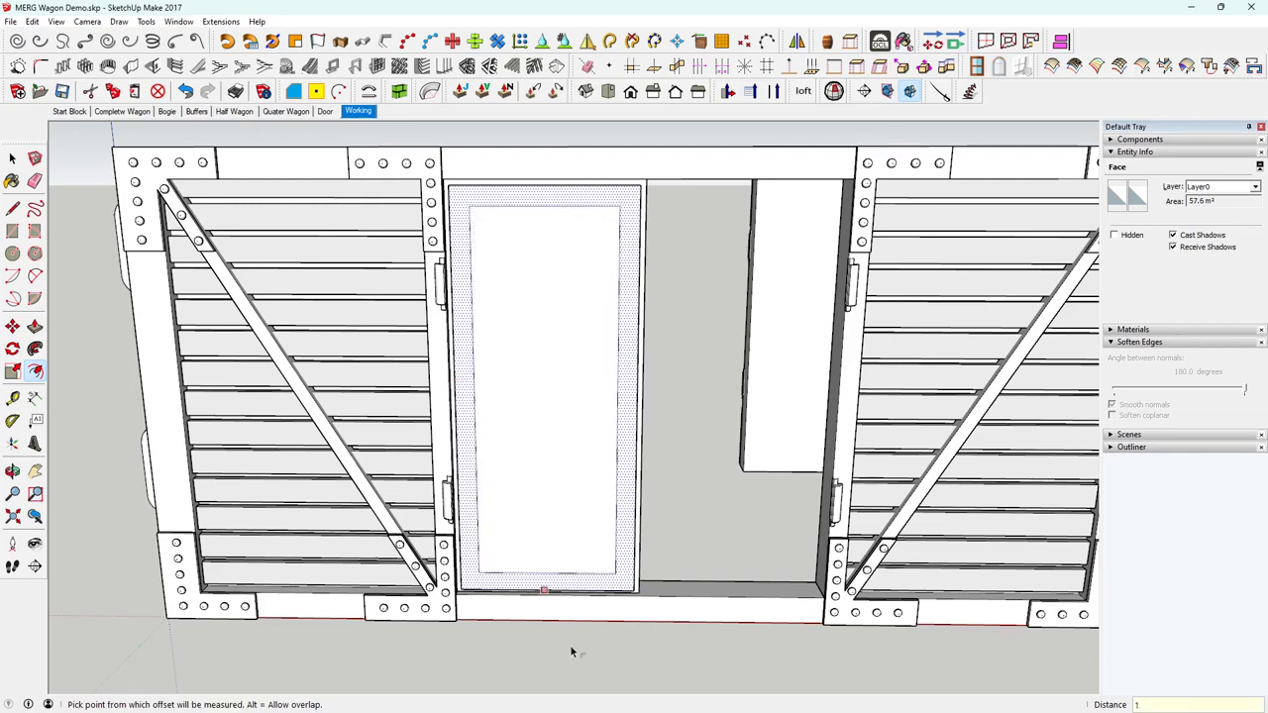
Recess the door's inner panel face 0.8 m with Push/Pull.
mouse_move(570, 645)
middle_mouse_down()
mouse_move(455, 519)
mouse_move(611, 529)
mouse_move(586, 481)
middle_mouse_up()
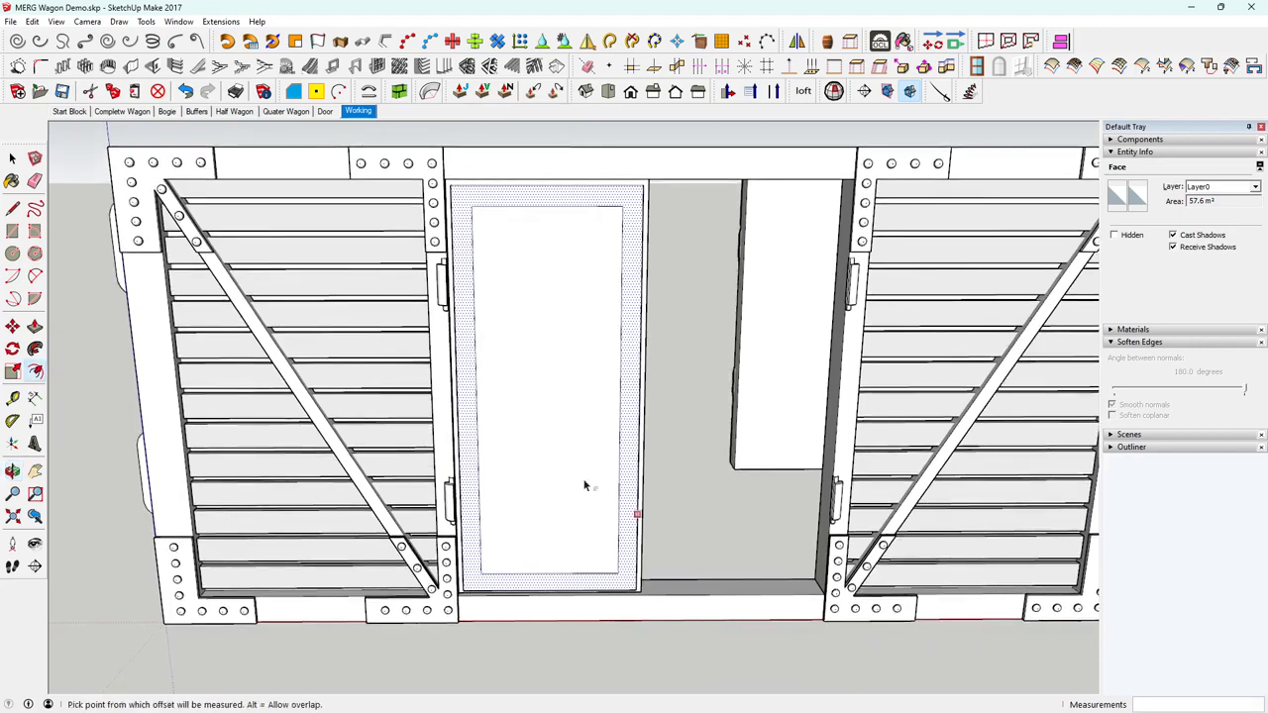
left_click(13, 159)
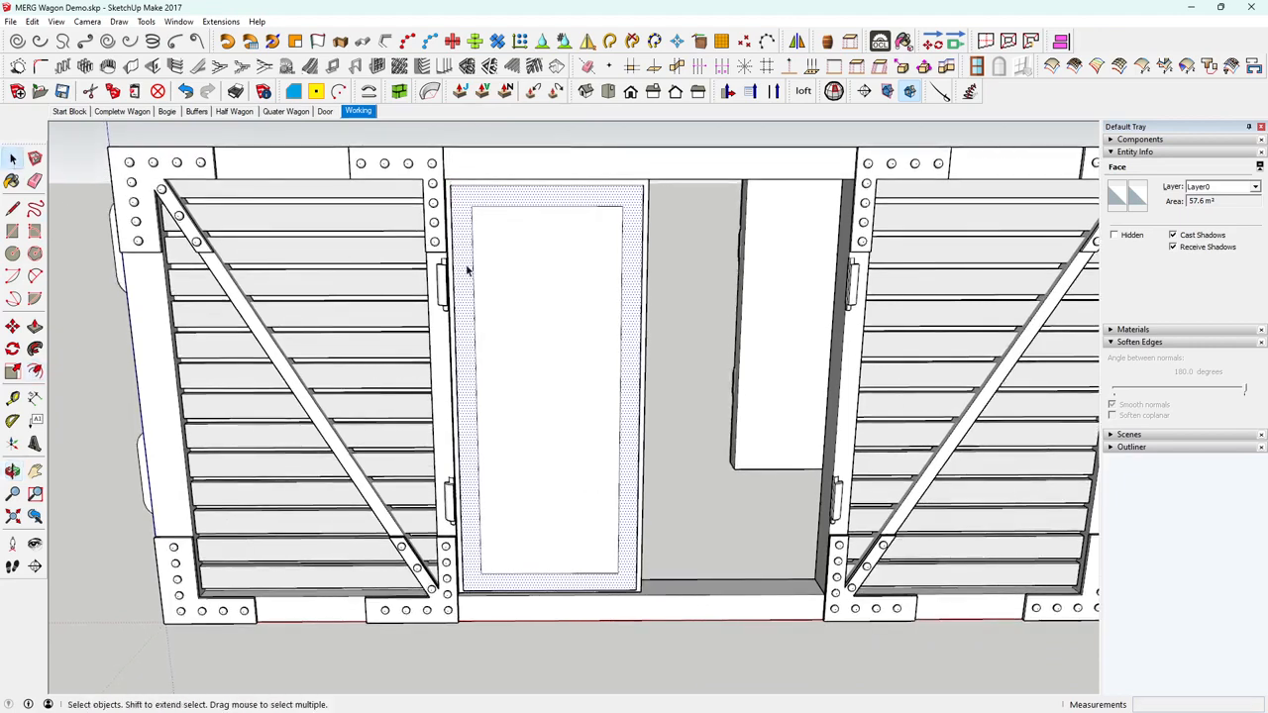
middle_click_drag(647, 353, 482, 444)
left_click(509, 338)
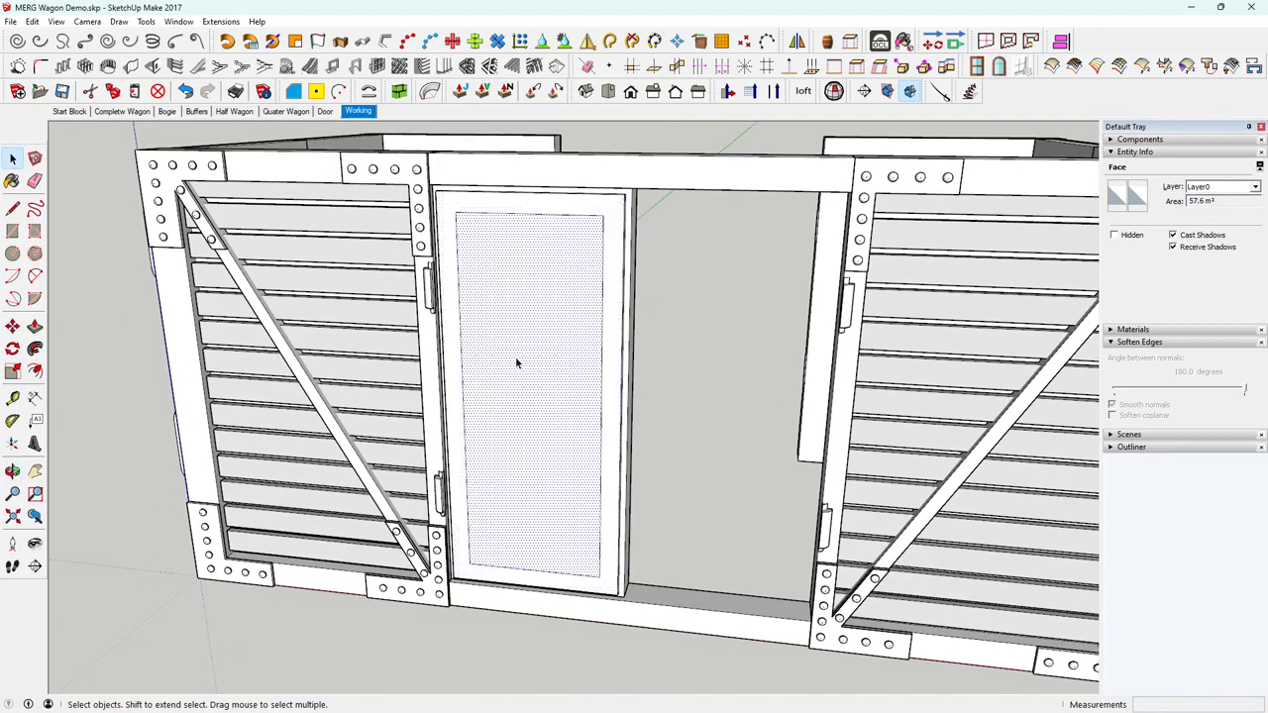
middle_click_drag(515, 356, 472, 396)
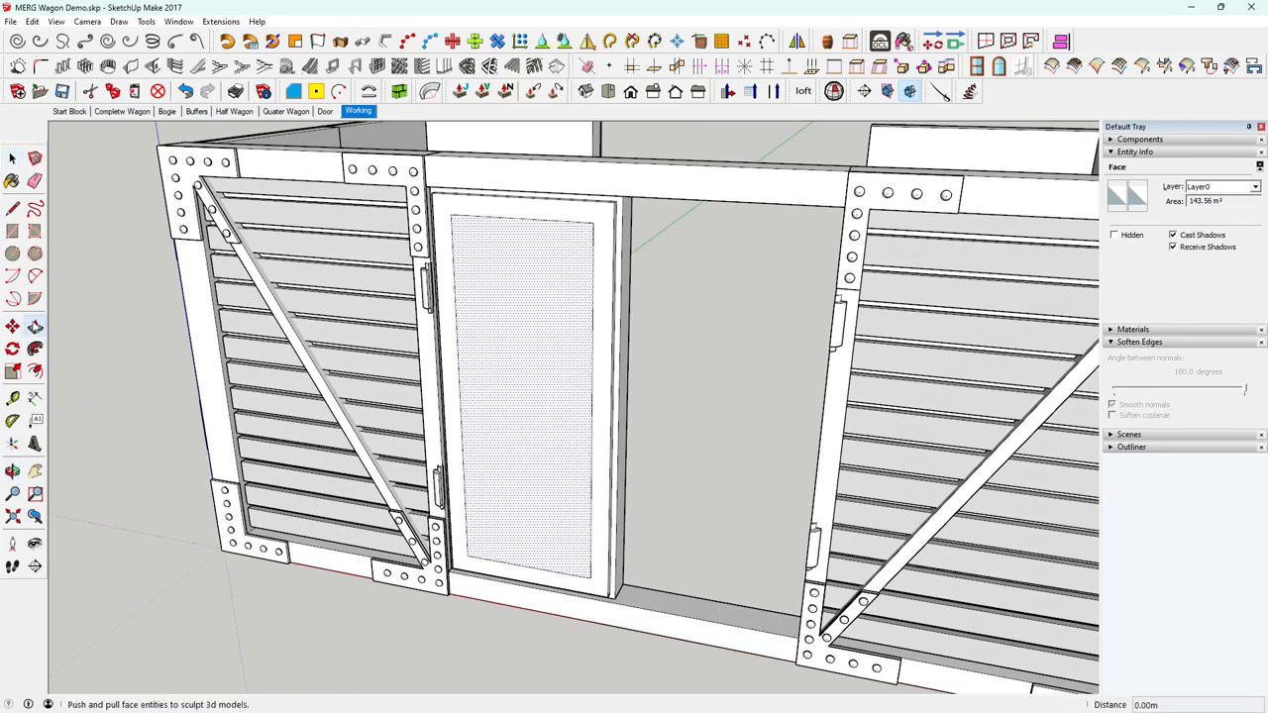
left_click(35, 326)
left_click(524, 396)
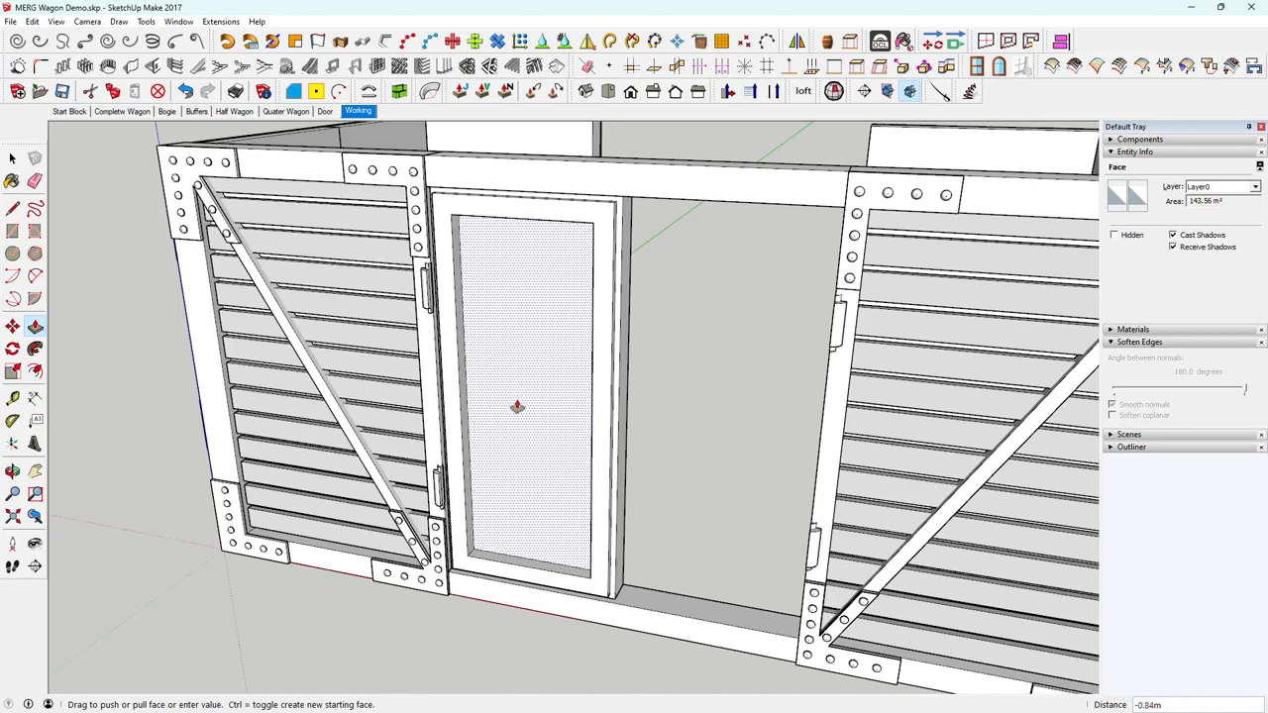
key("Return")
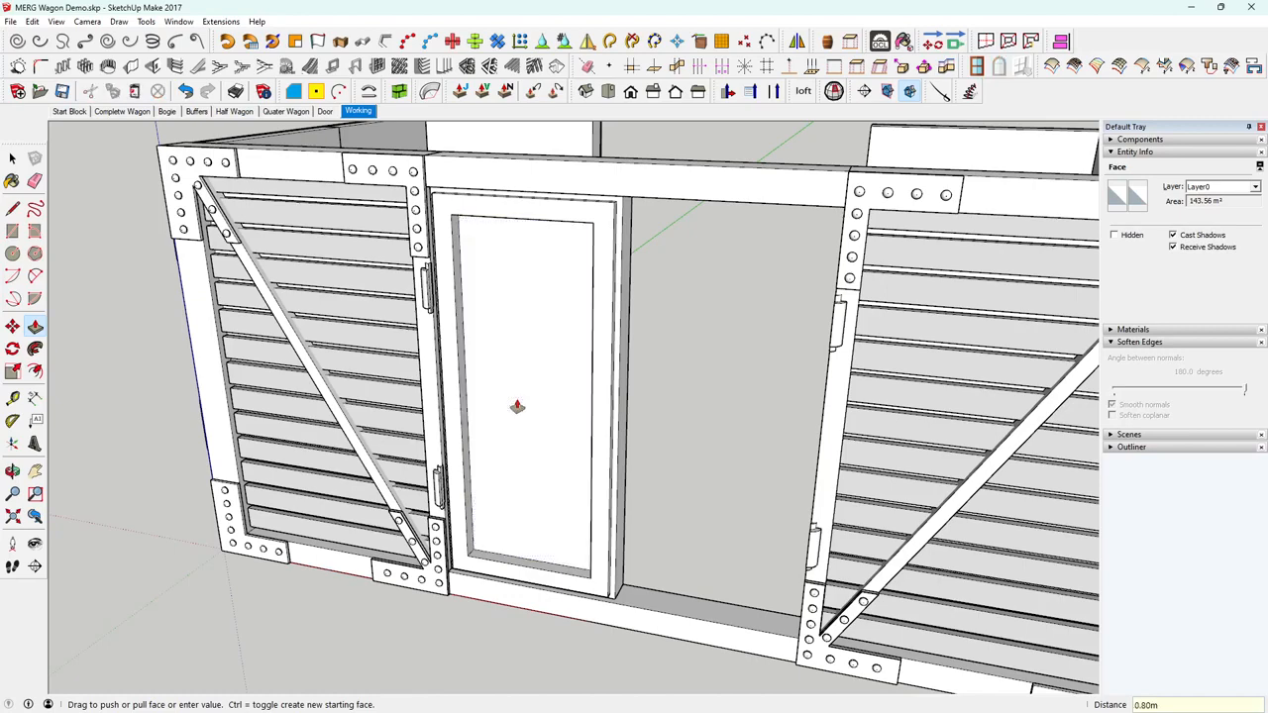
Select all connected geometry of the left door leaf and make it a group.
middle_click_drag(517, 426, 351, 483)
middle_click_drag(509, 486, 360, 467)
key("p")
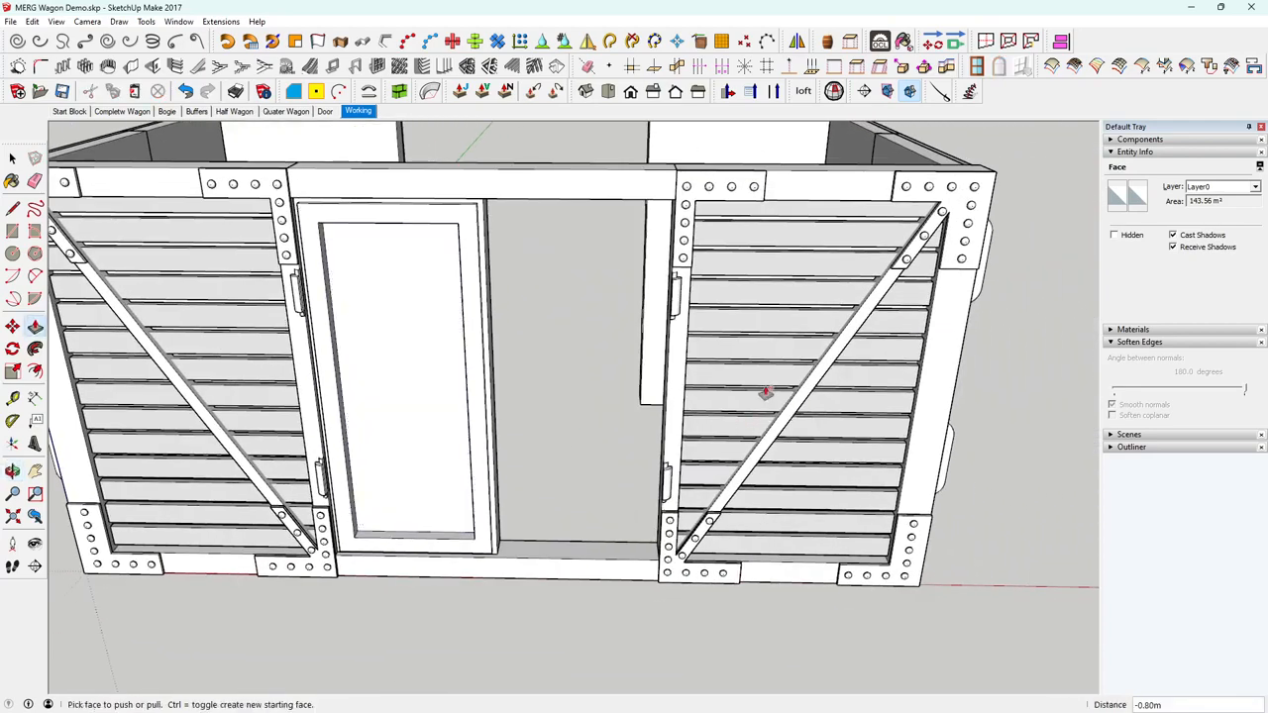
middle_click_drag(815, 551, 872, 371)
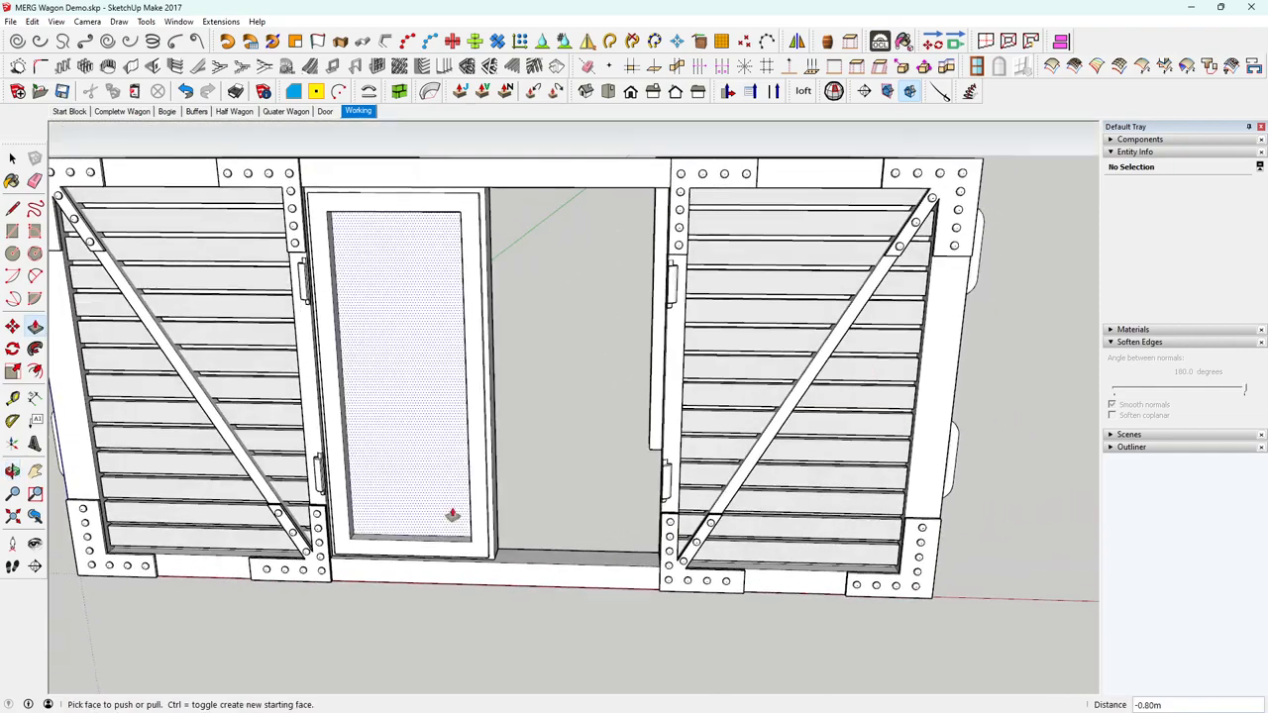
scroll(392, 466, "down", 2)
middle_click_drag(393, 467, 460, 417, "shift")
key("space")
left_click(446, 453)
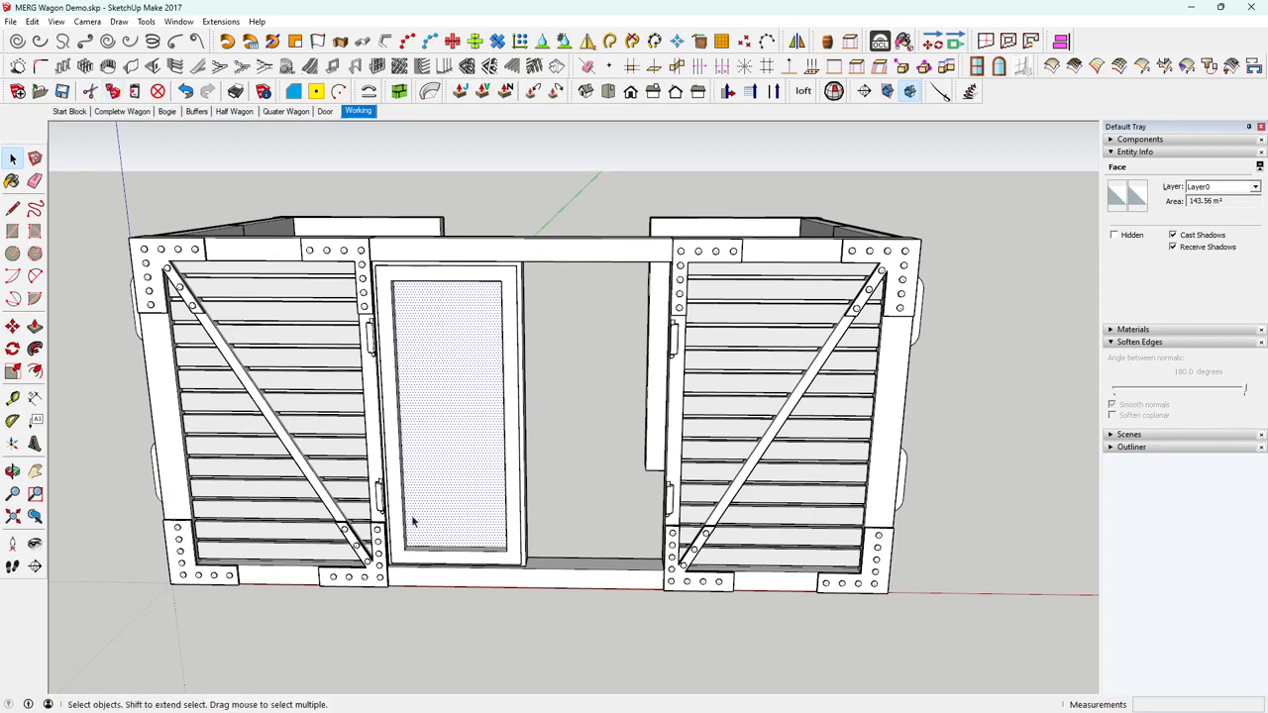
triple_click(448, 474)
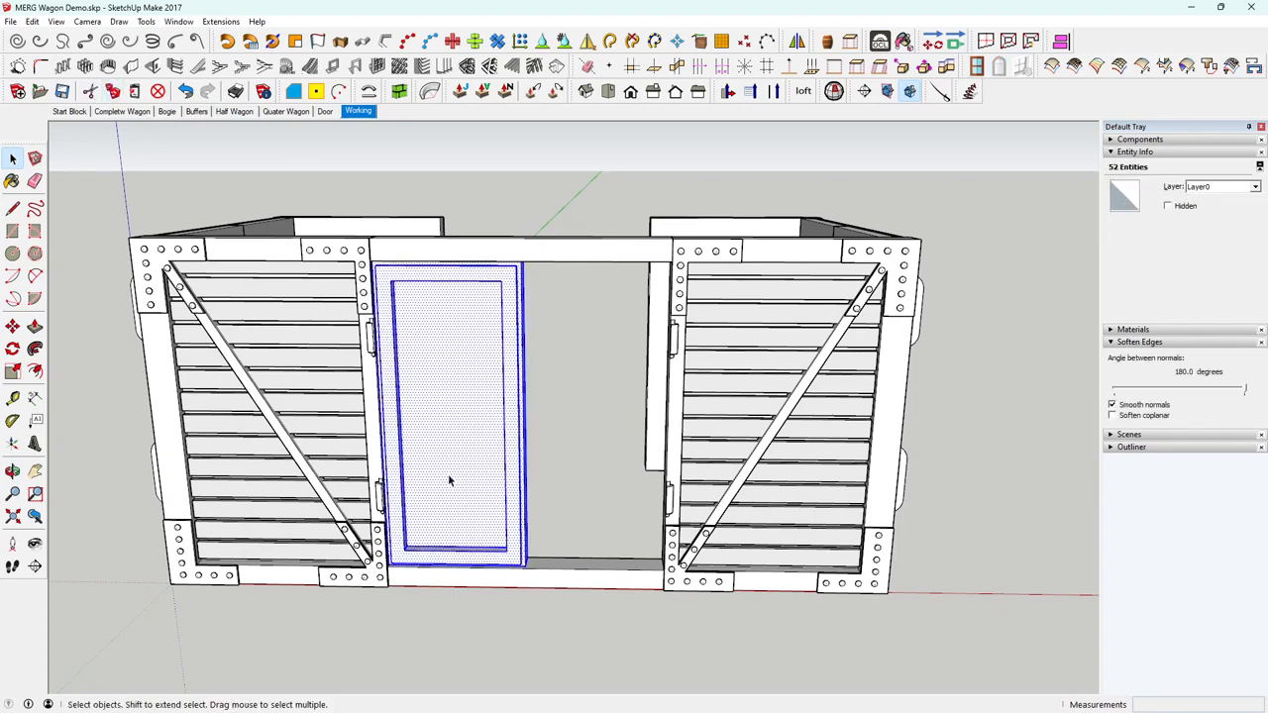
right_click(448, 475)
left_click(493, 354)
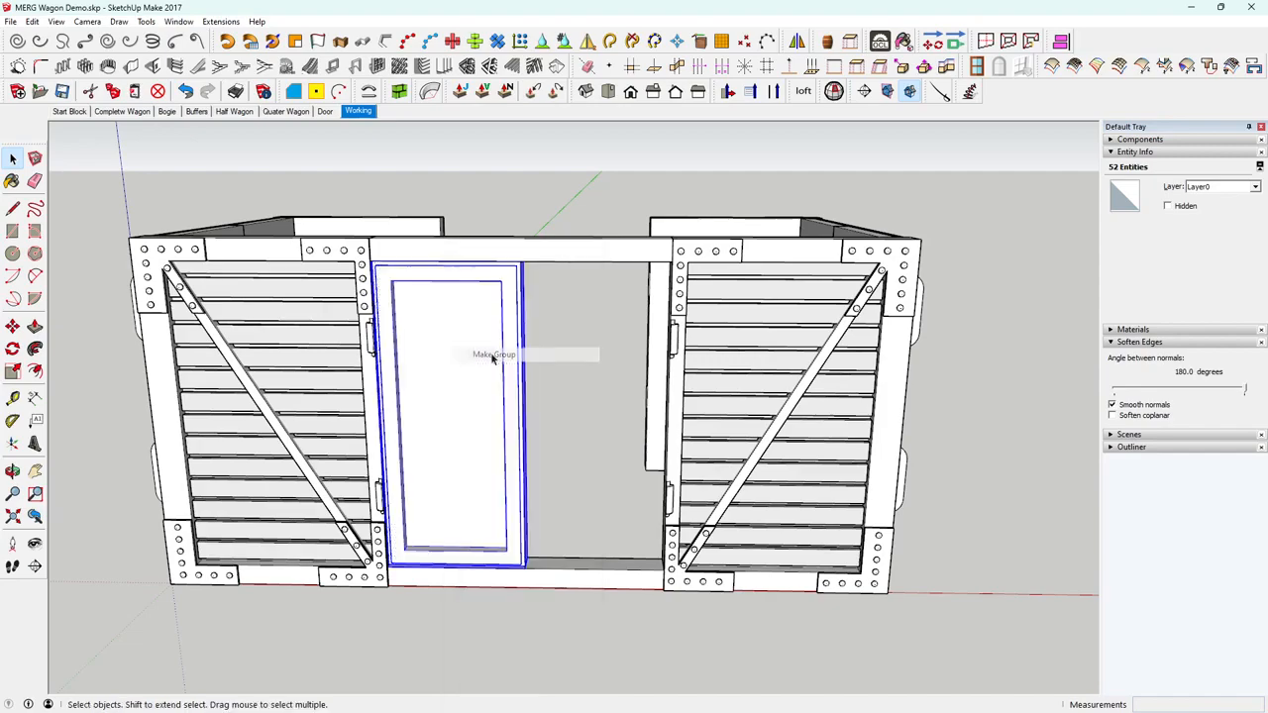
middle_click_drag(546, 426, 618, 561)
left_click(564, 613)
left_click(565, 588)
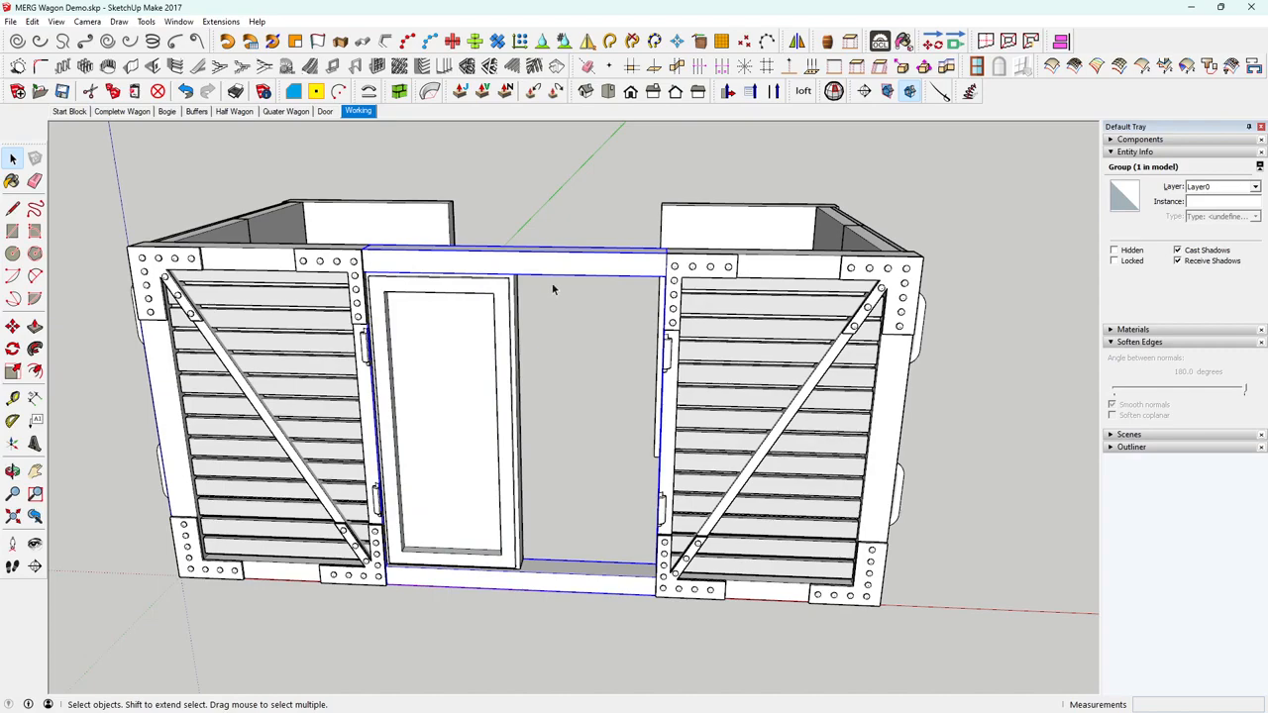
middle_click_drag(550, 285, 450, 430)
scroll(531, 278, "down", 2)
Copy the door leaf's recessed inner panel face and paste it in place outside the door group.
left_click(475, 374)
scroll(419, 452, "up", 2)
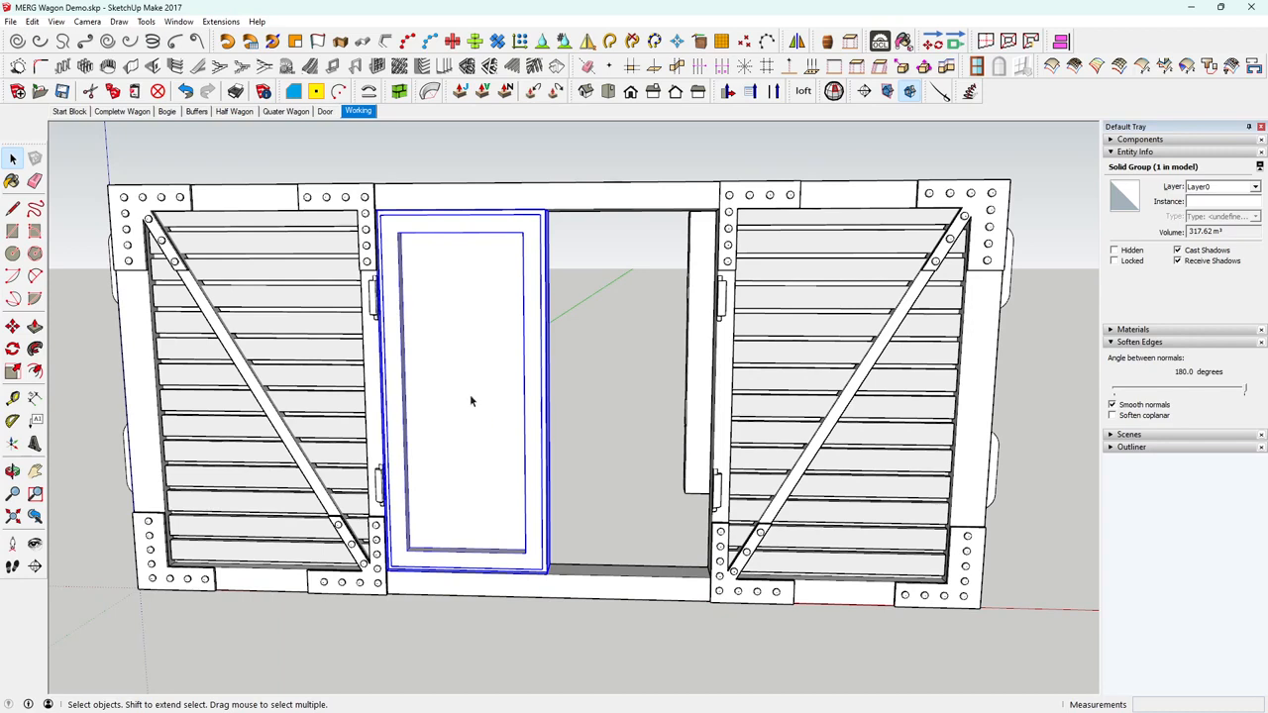
left_click(79, 263)
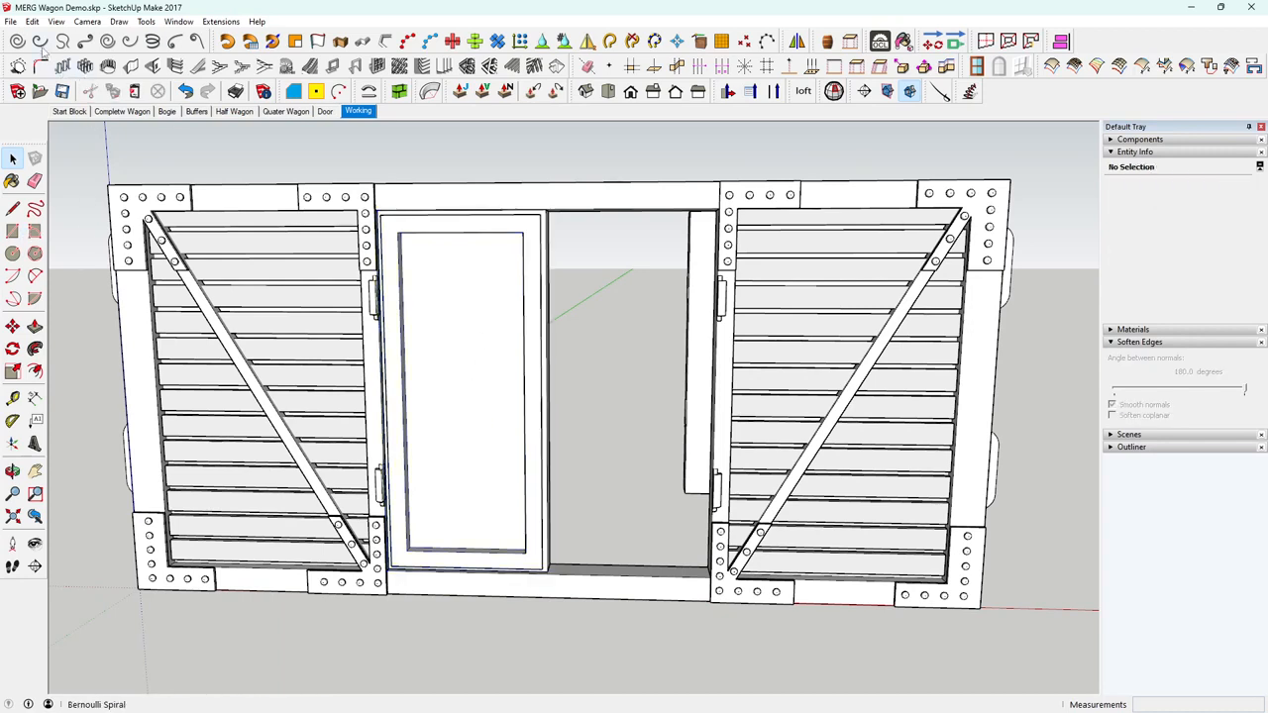
left_click(33, 22)
left_click(70, 115)
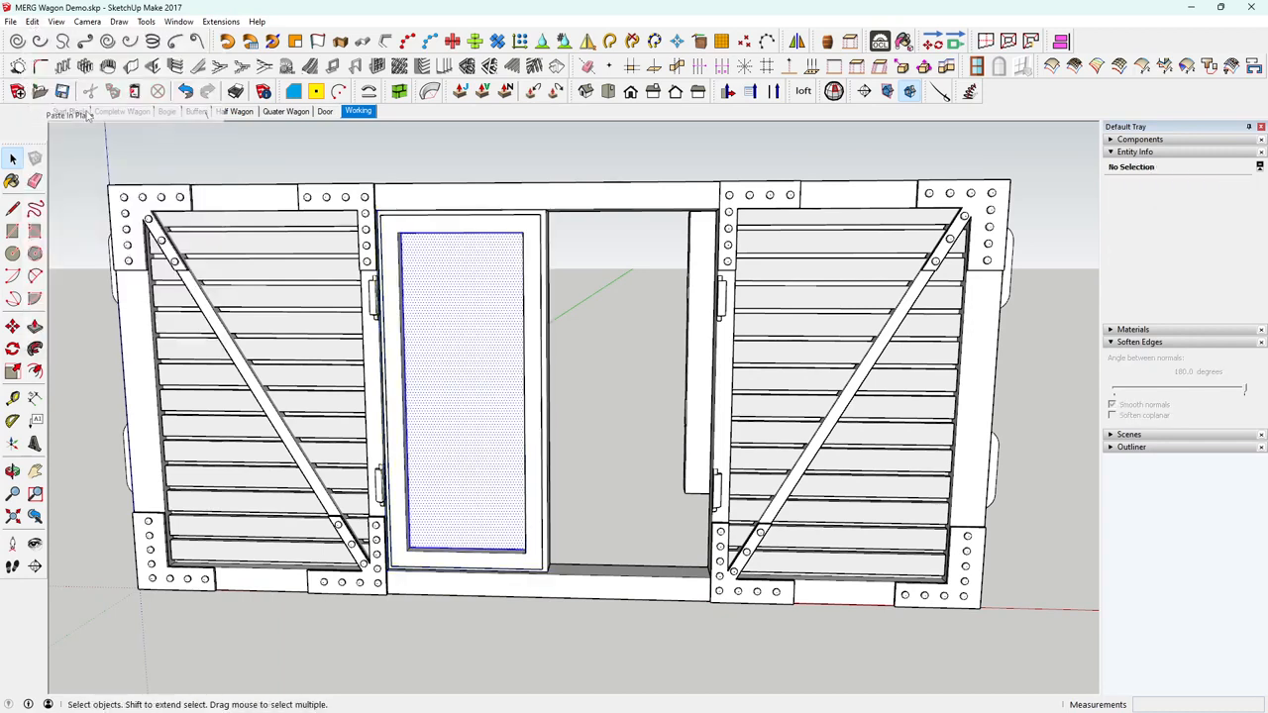
middle_click_drag(430, 354, 484, 405)
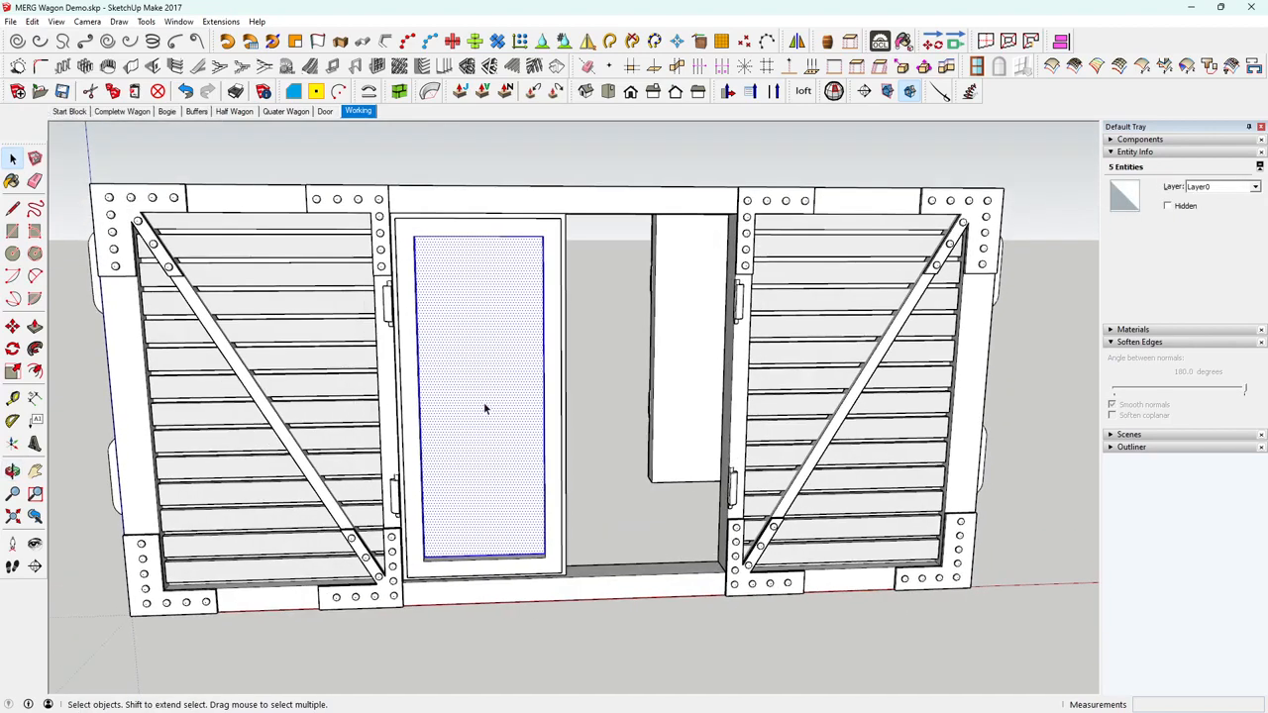
Clad the pasted door panel face with Oob using the 01 Wood Cladding preset and a length of 999.
left_click(514, 516)
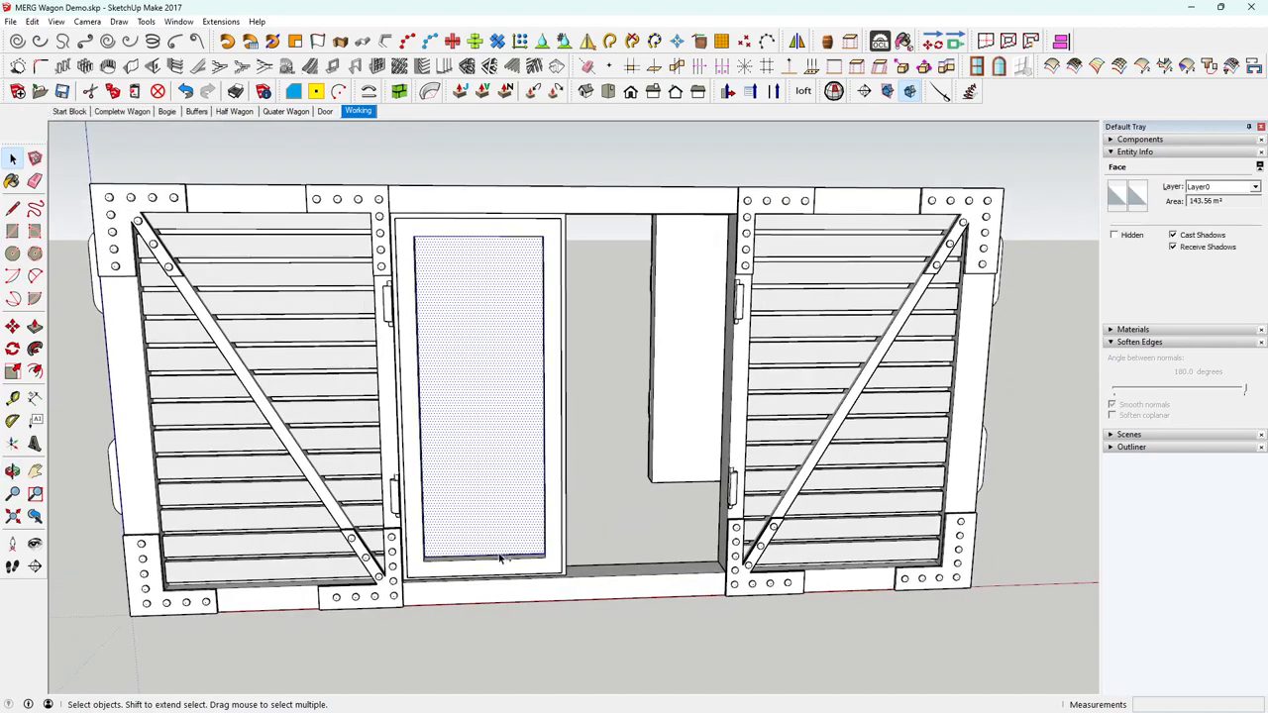
left_click(399, 91)
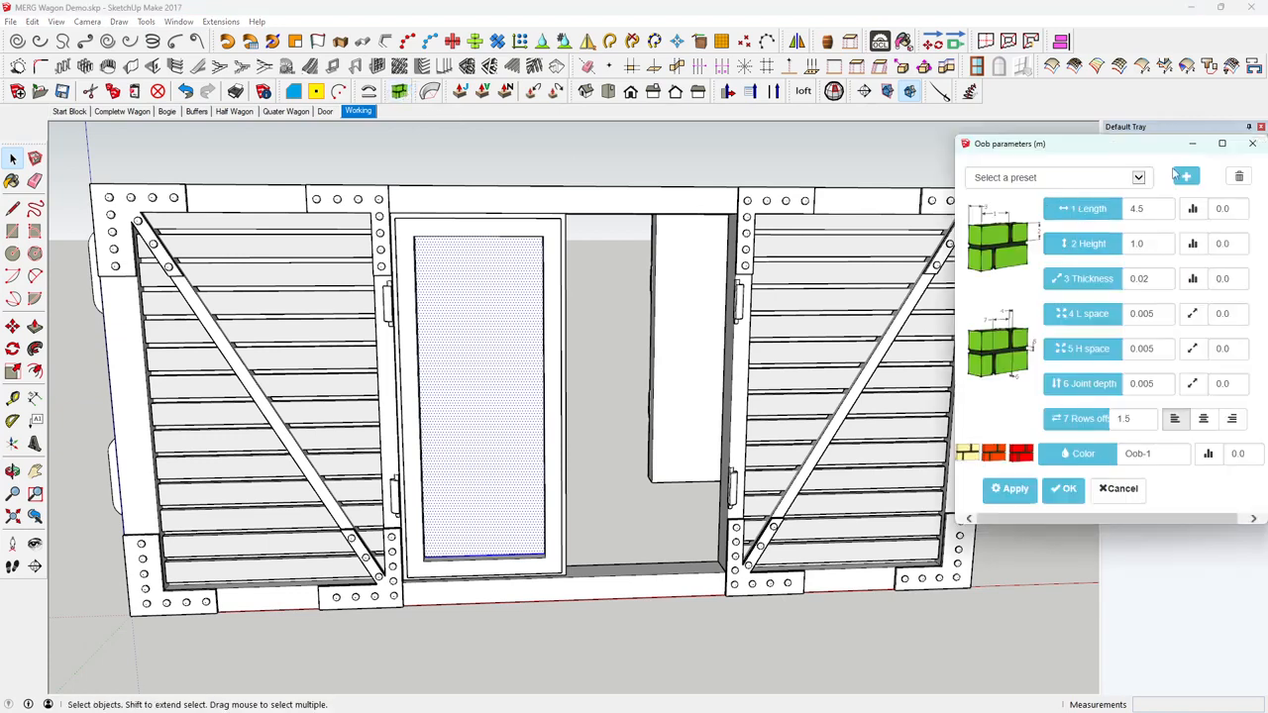
left_click(1139, 178)
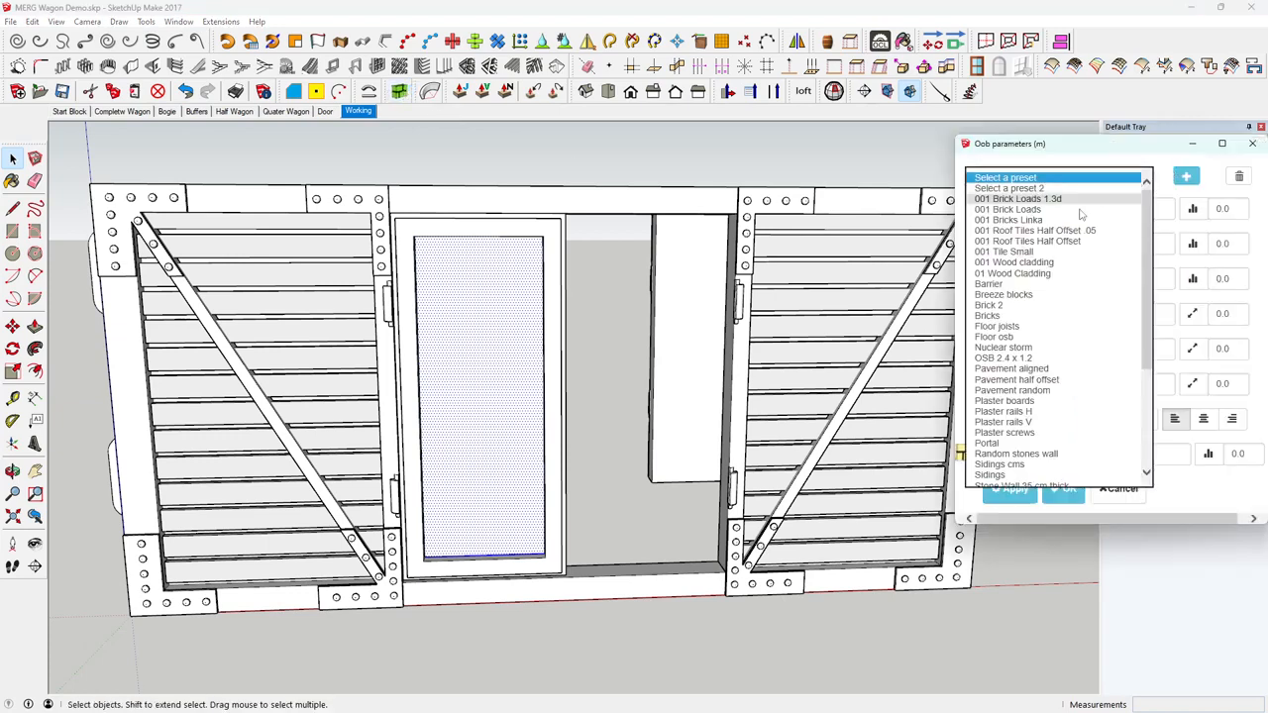
left_click(1063, 274)
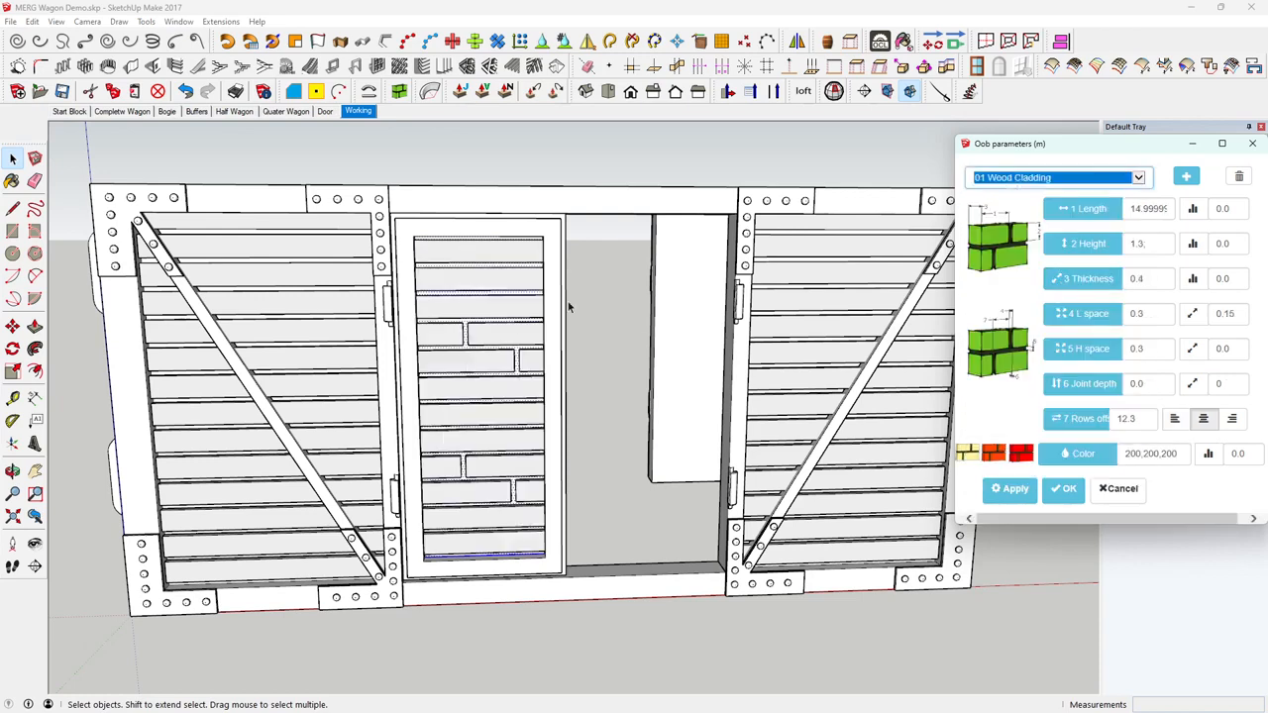
double_click(1159, 209)
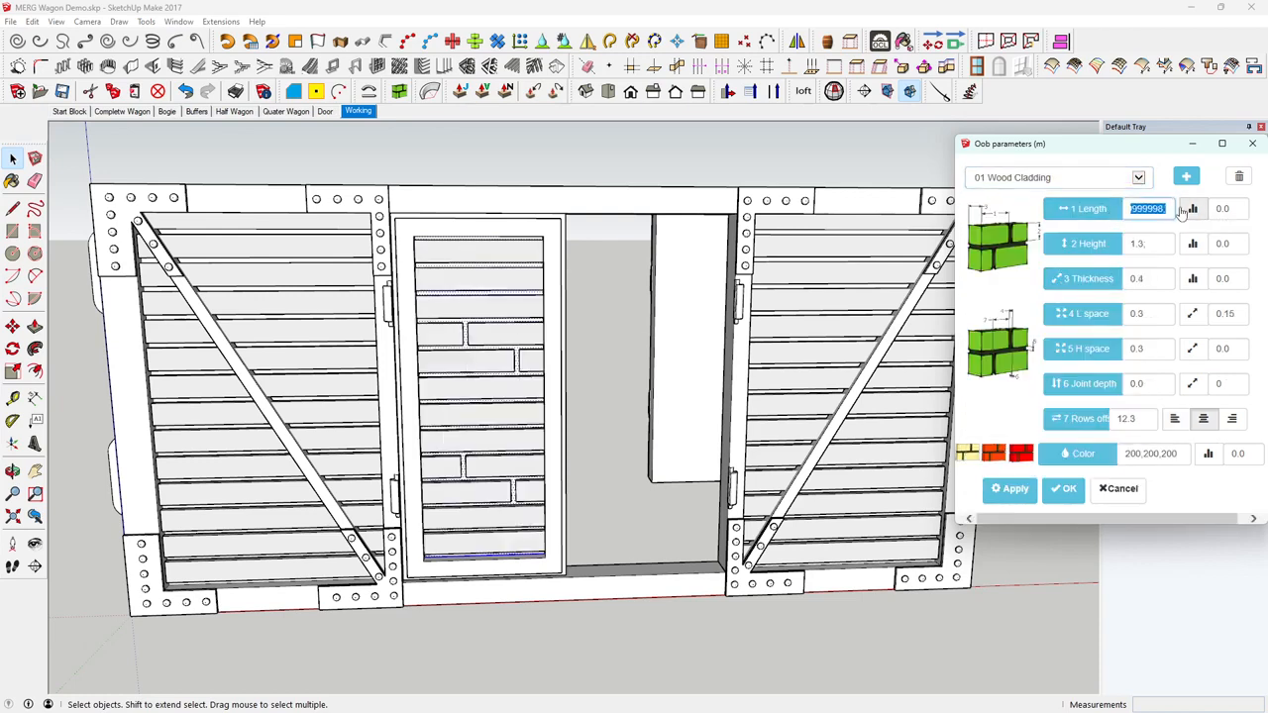
key("Return")
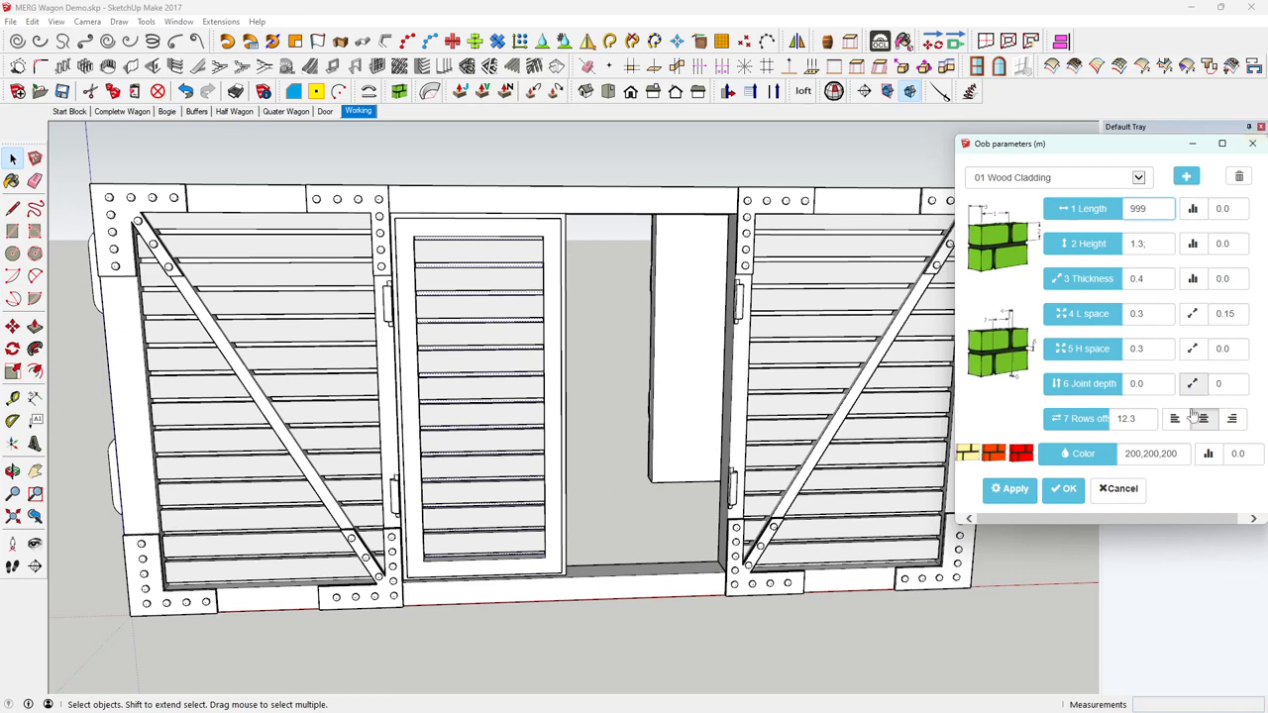
left_click(1067, 488)
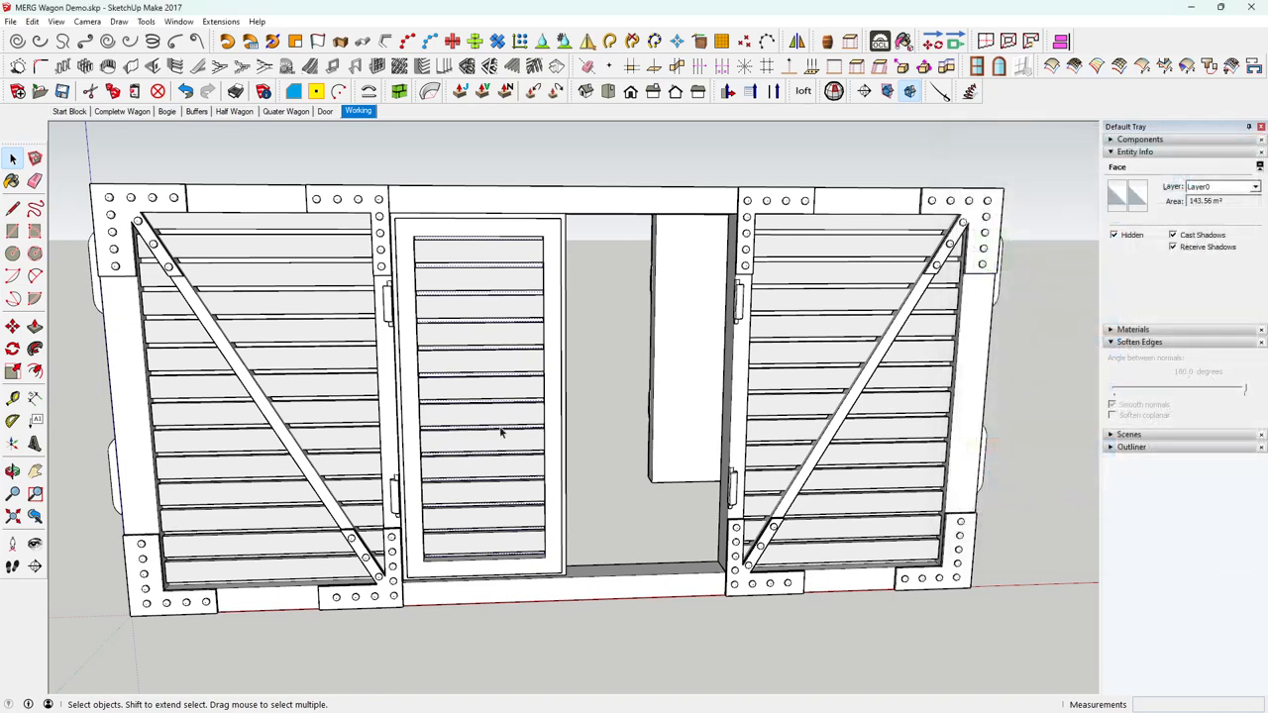
Group the door leaf together with its new wood cladding.
scroll(501, 432, "up", 1)
left_click(564, 433)
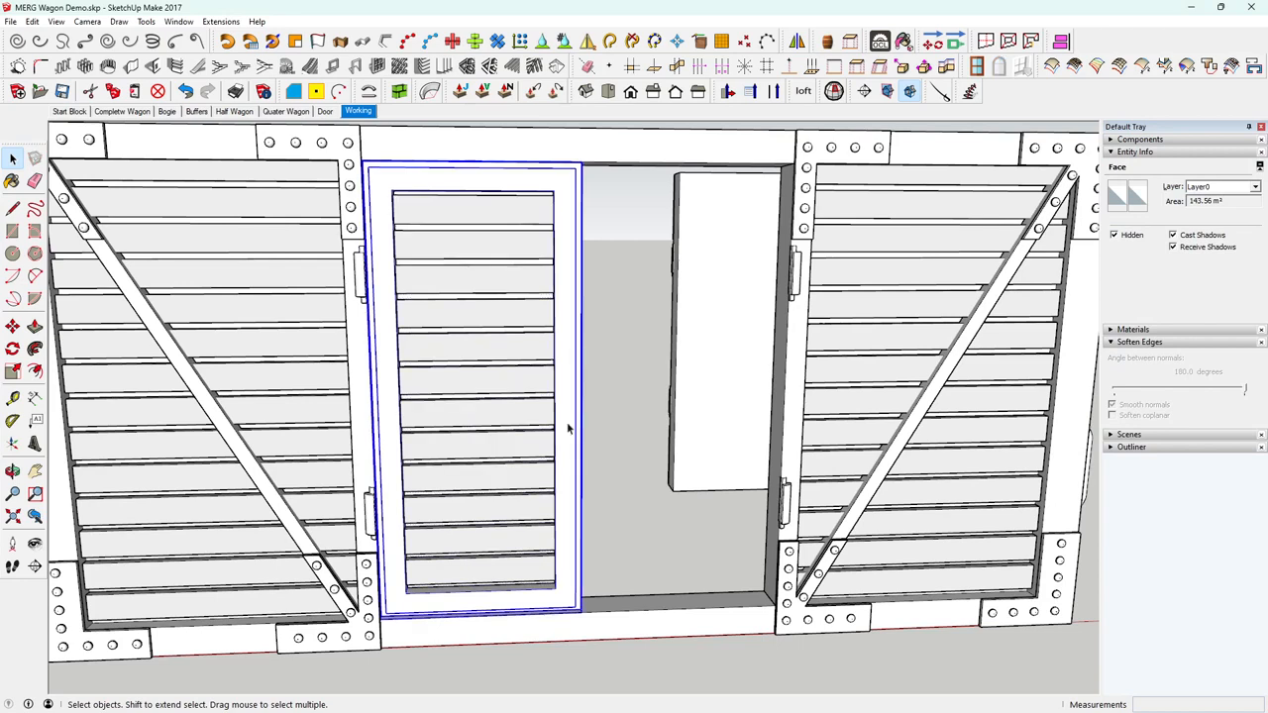
left_click(515, 451, "shift")
right_click(515, 451)
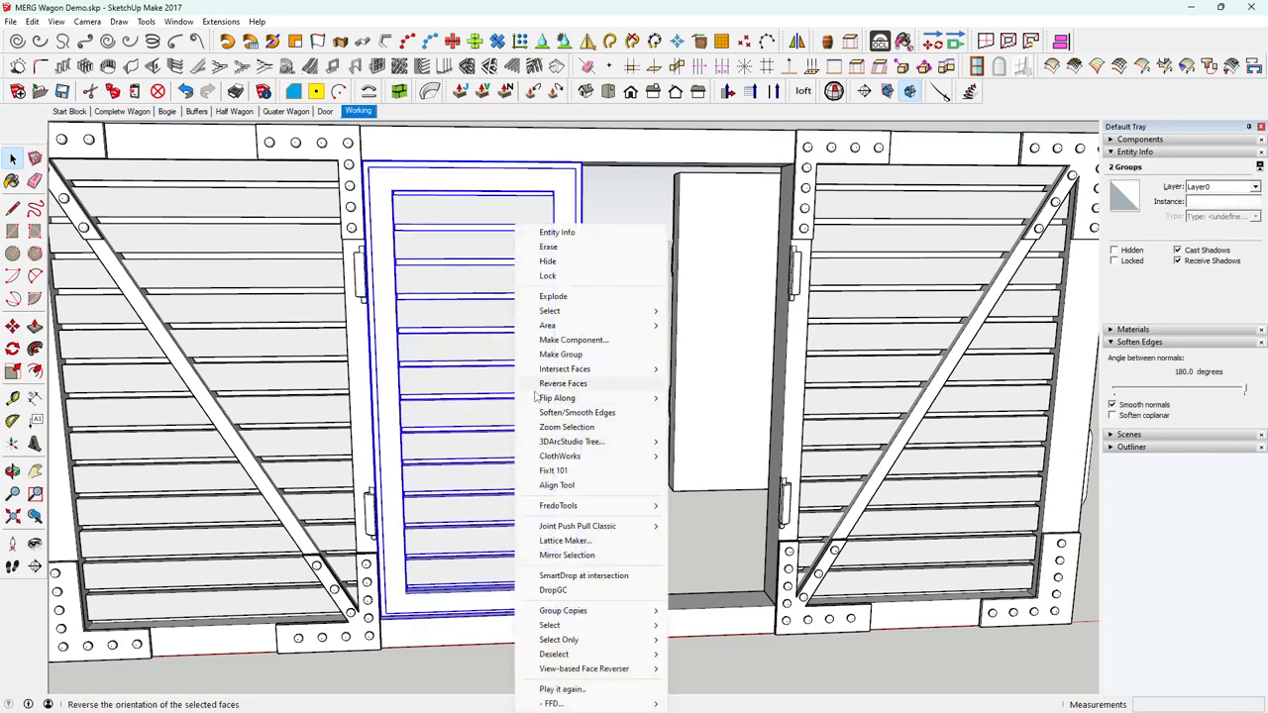
left_click(578, 354)
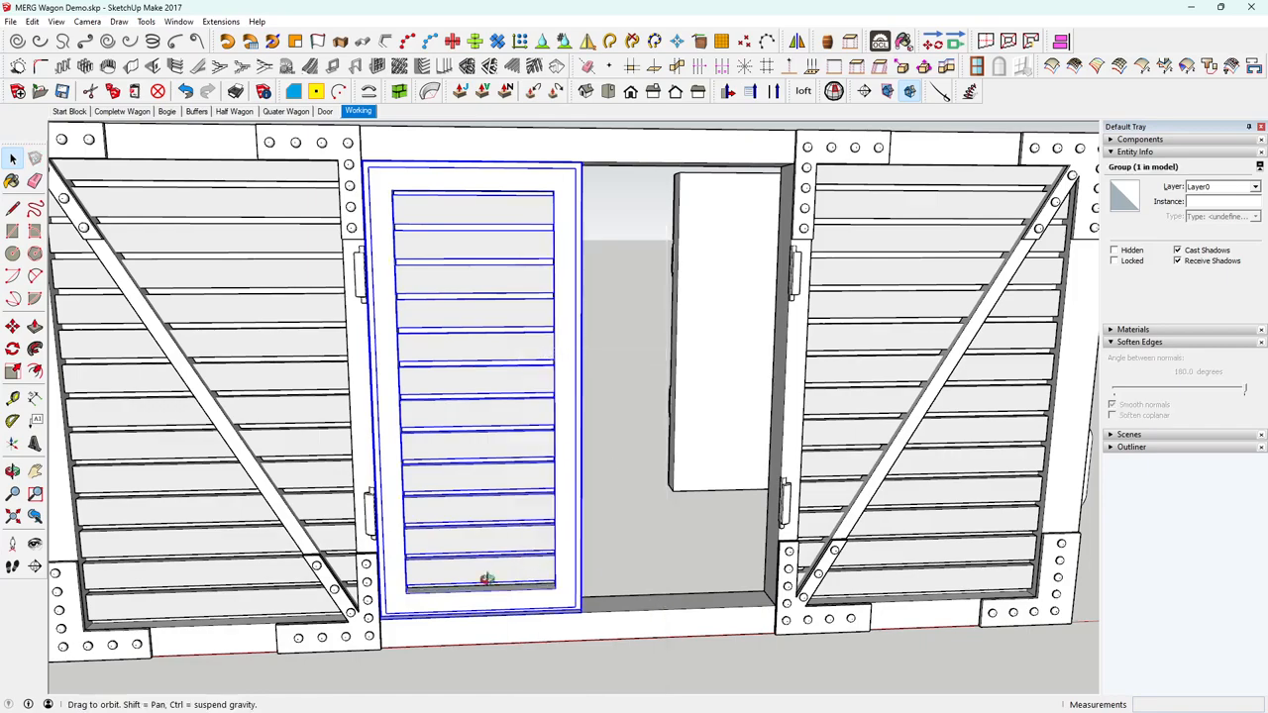
Open the left wagon section's group and copy the hinge group beside the door opening.
middle_click_drag(485, 578, 435, 426)
scroll(388, 333, "up", 3)
scroll(404, 360, "up", 2)
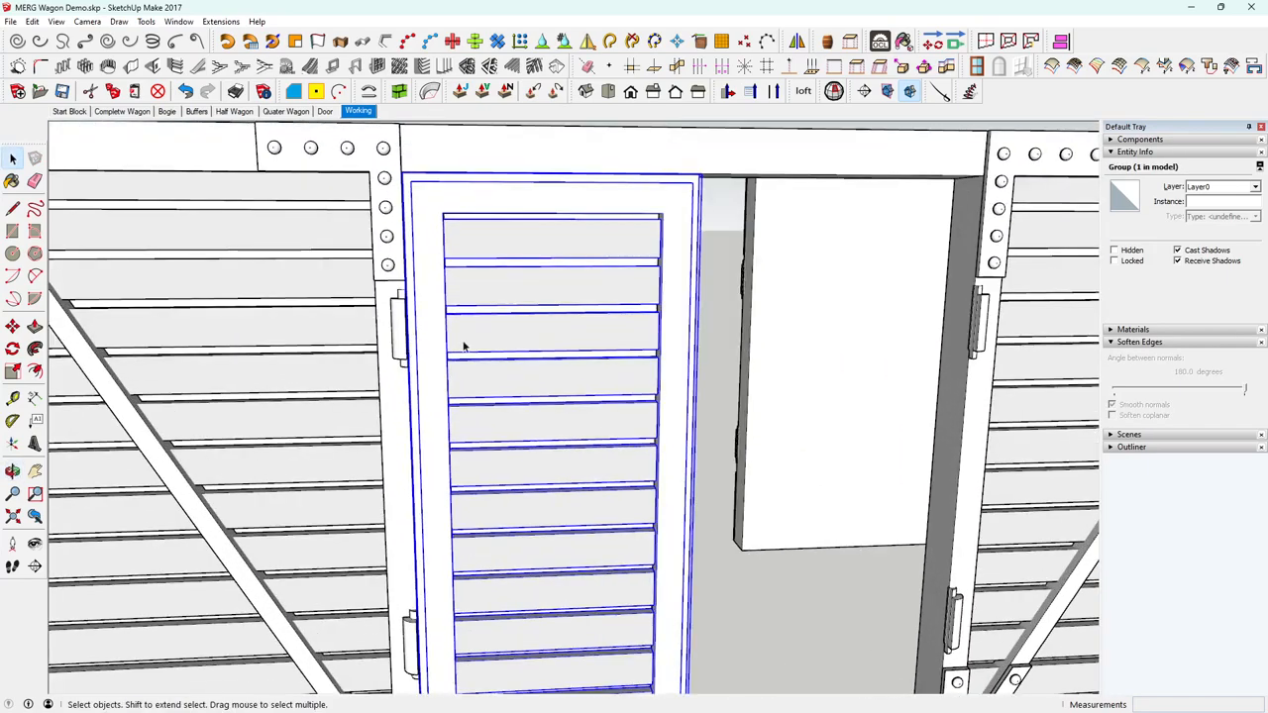
scroll(496, 369, "down", 1)
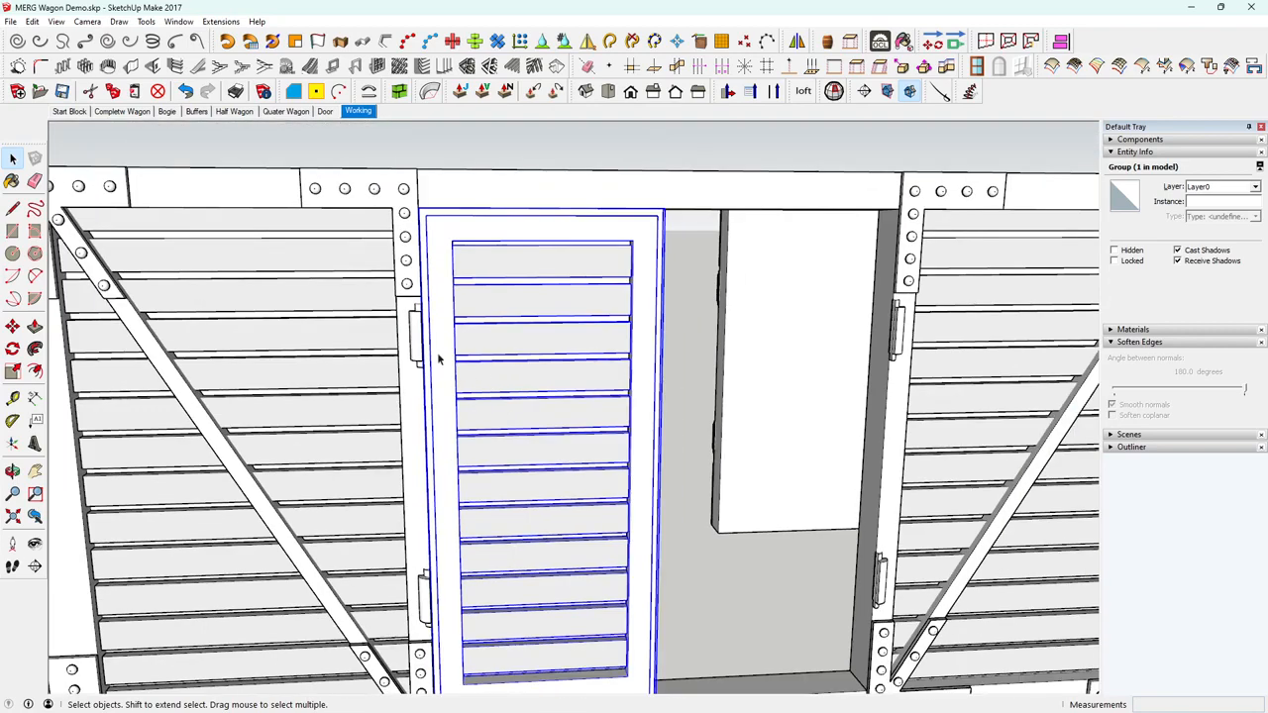
left_click(447, 155)
scroll(415, 347, "up", 4)
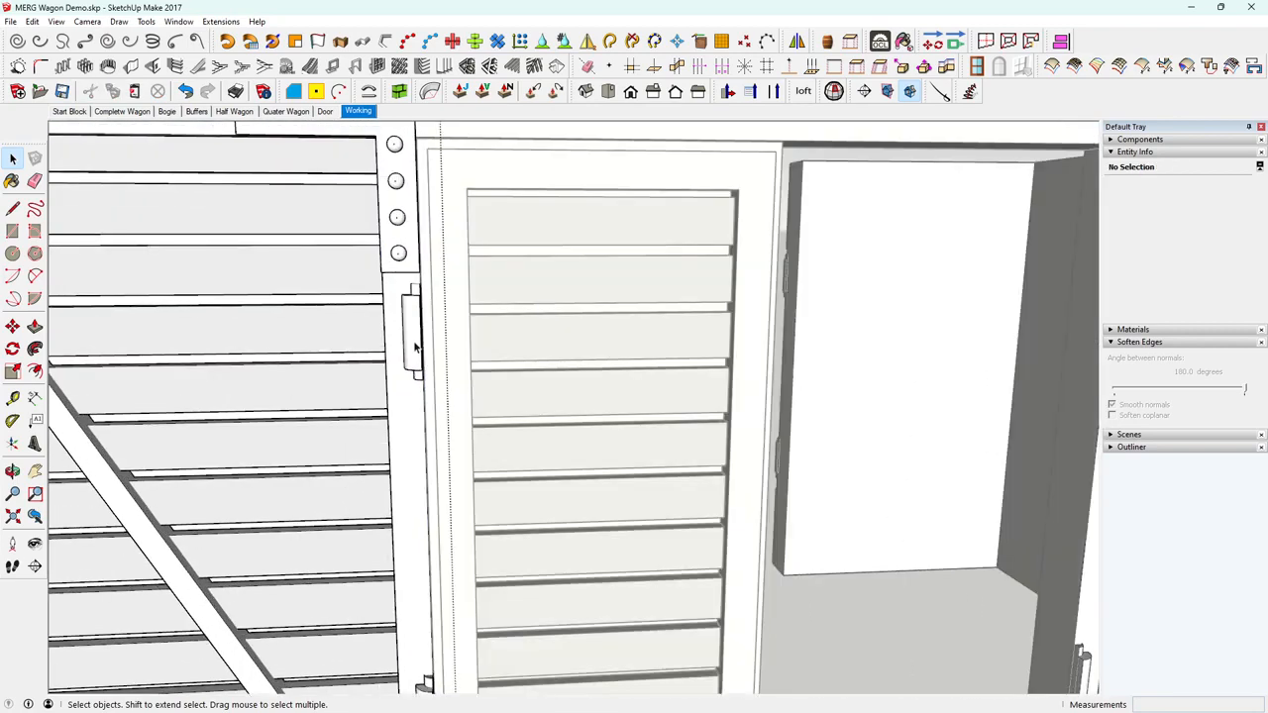
scroll(286, 356, "down", 5)
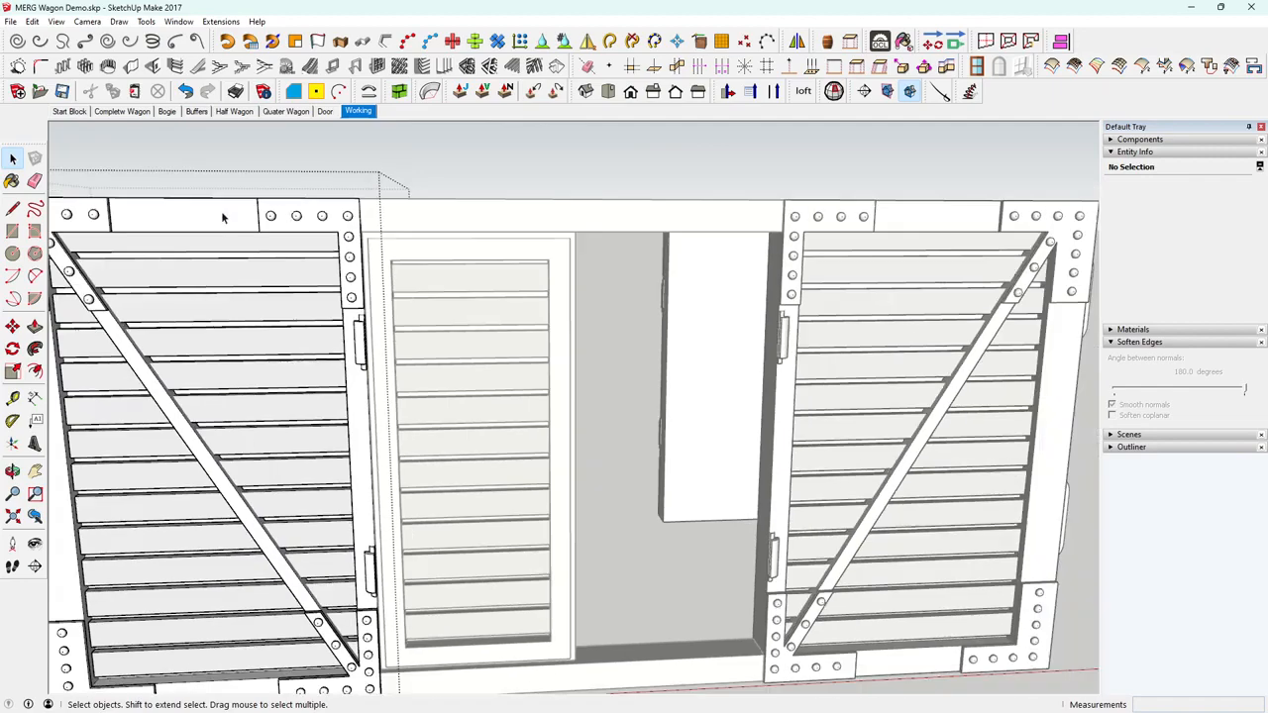
middle_click_drag(226, 308, 372, 364)
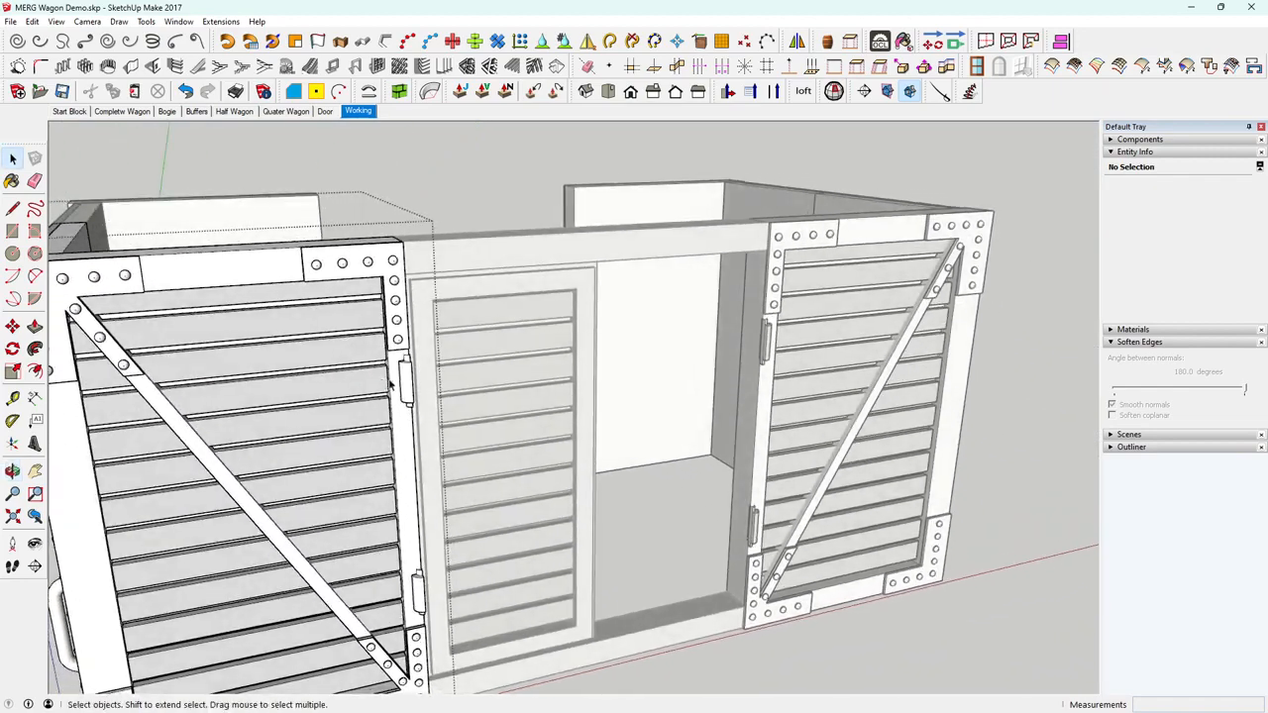
scroll(397, 386, "up", 3)
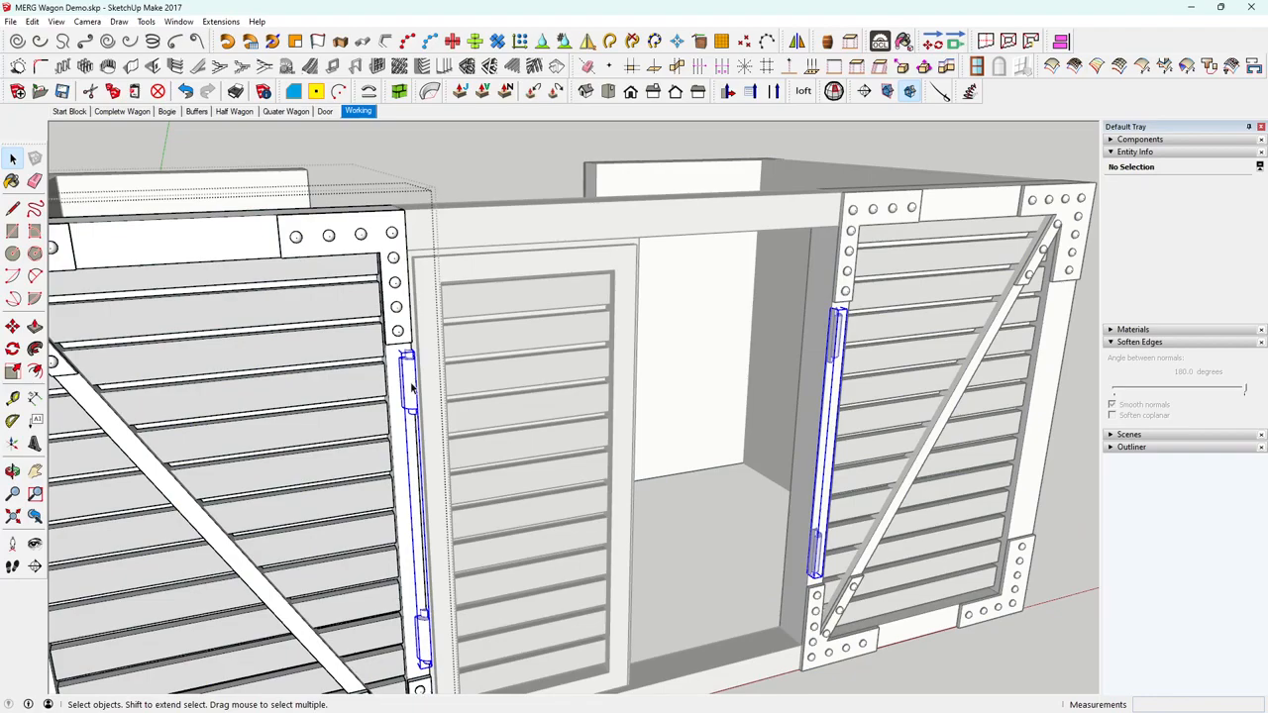
middle_click_drag(411, 388, 259, 396)
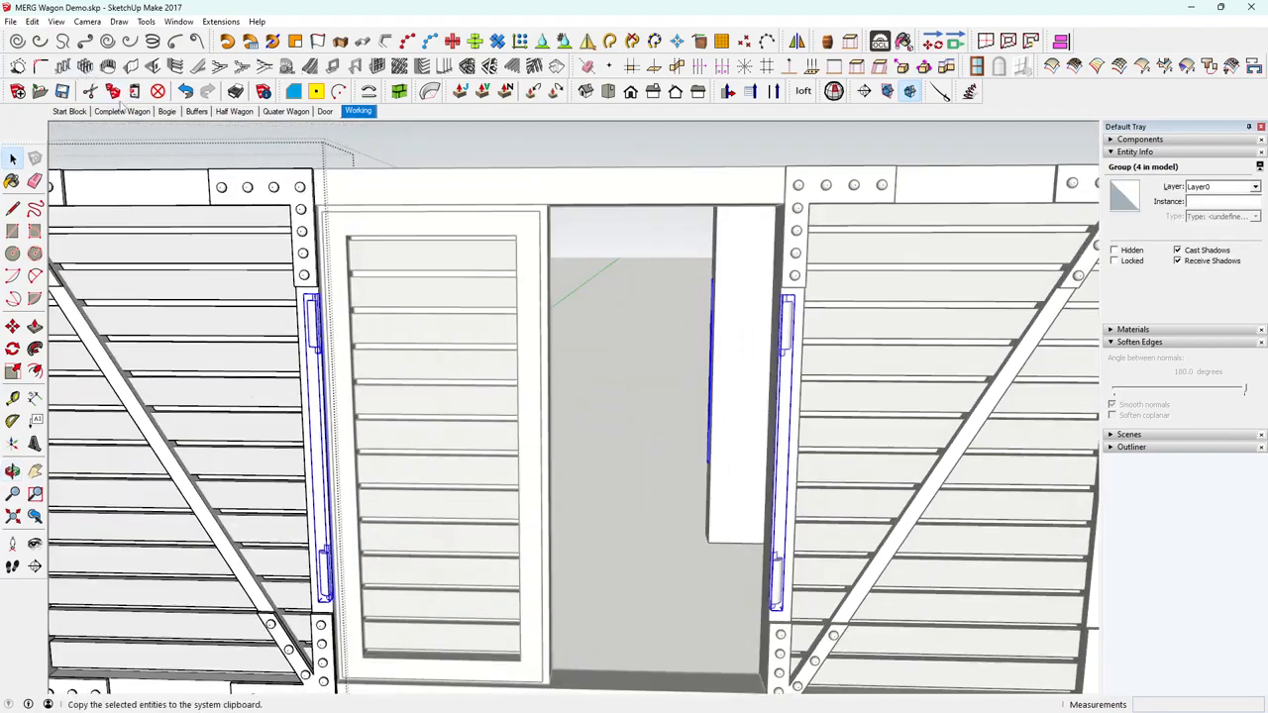
Close the wagon section's group and paste the copied hinge group in place in the main model.
left_click(659, 424)
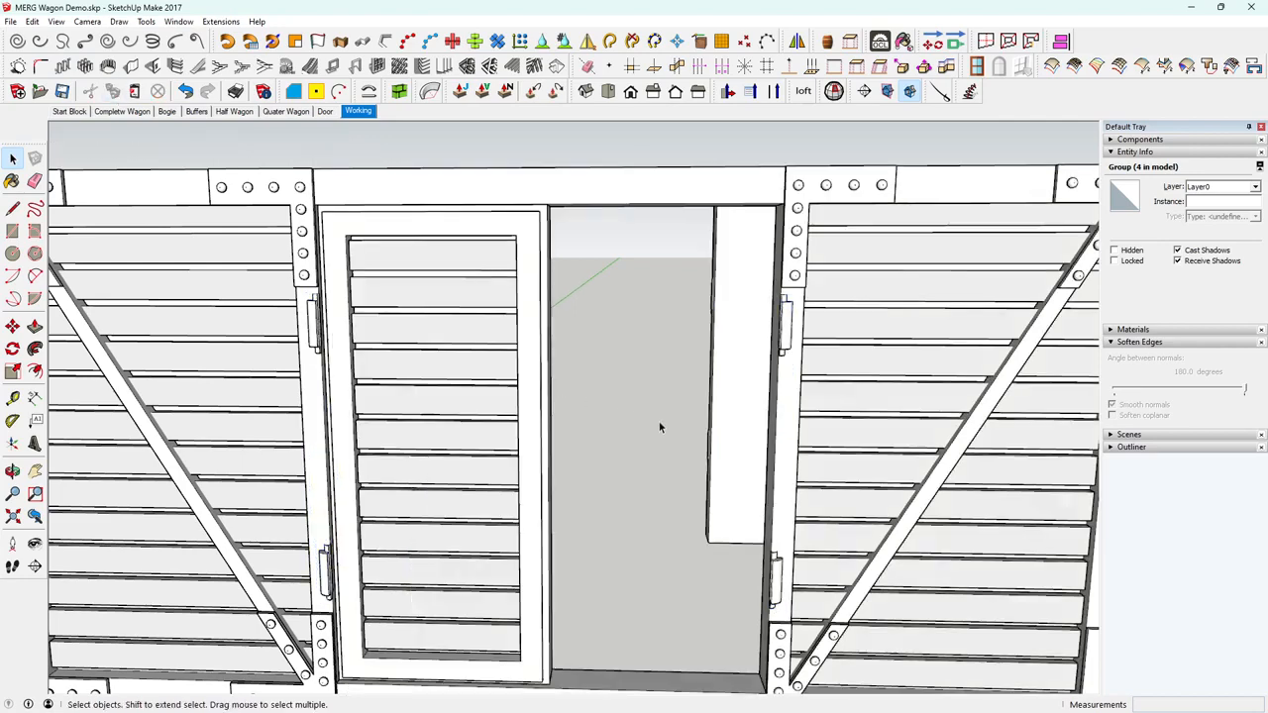
middle_click_drag(592, 437, 439, 419)
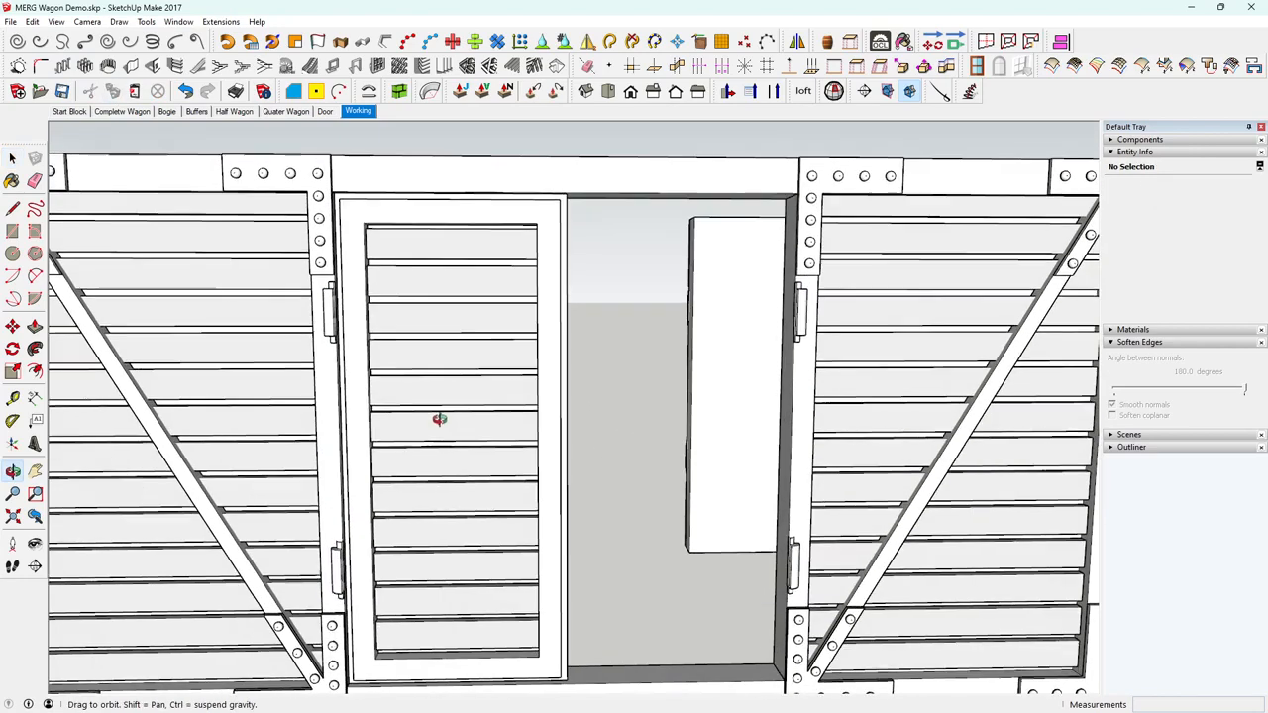
left_click(32, 21)
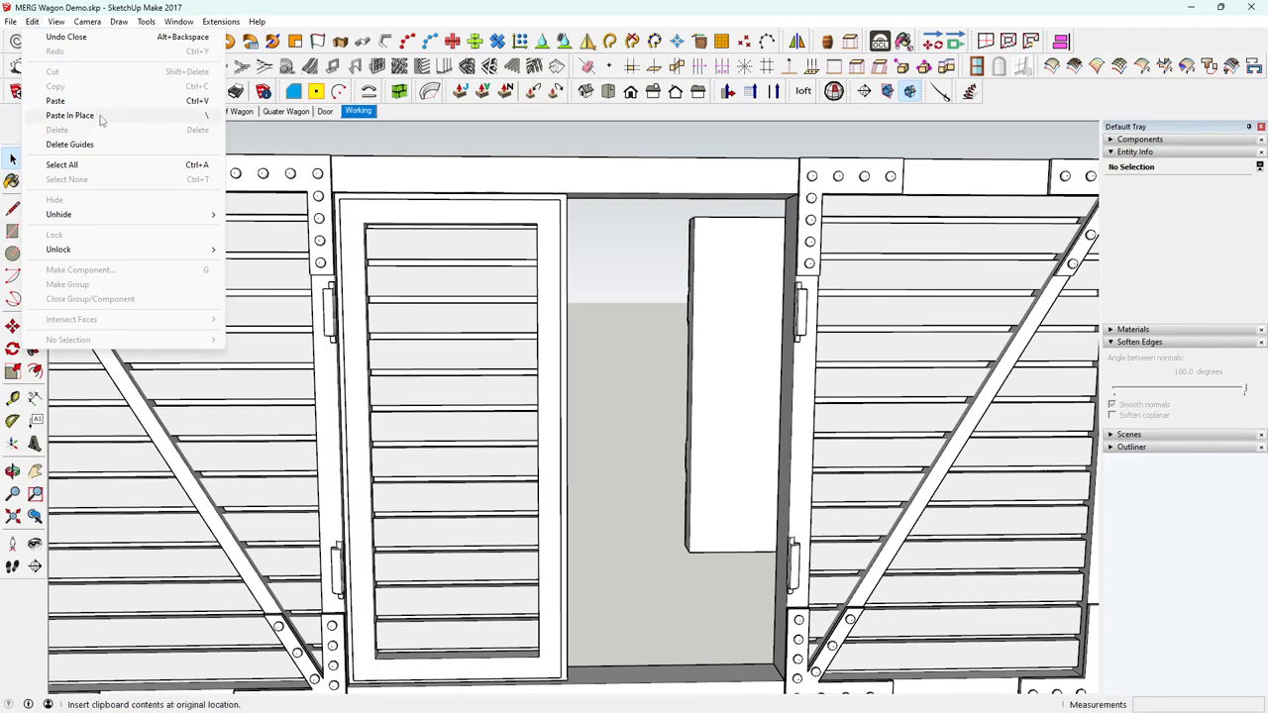
left_click(70, 115)
middle_click_drag(362, 346, 346, 340)
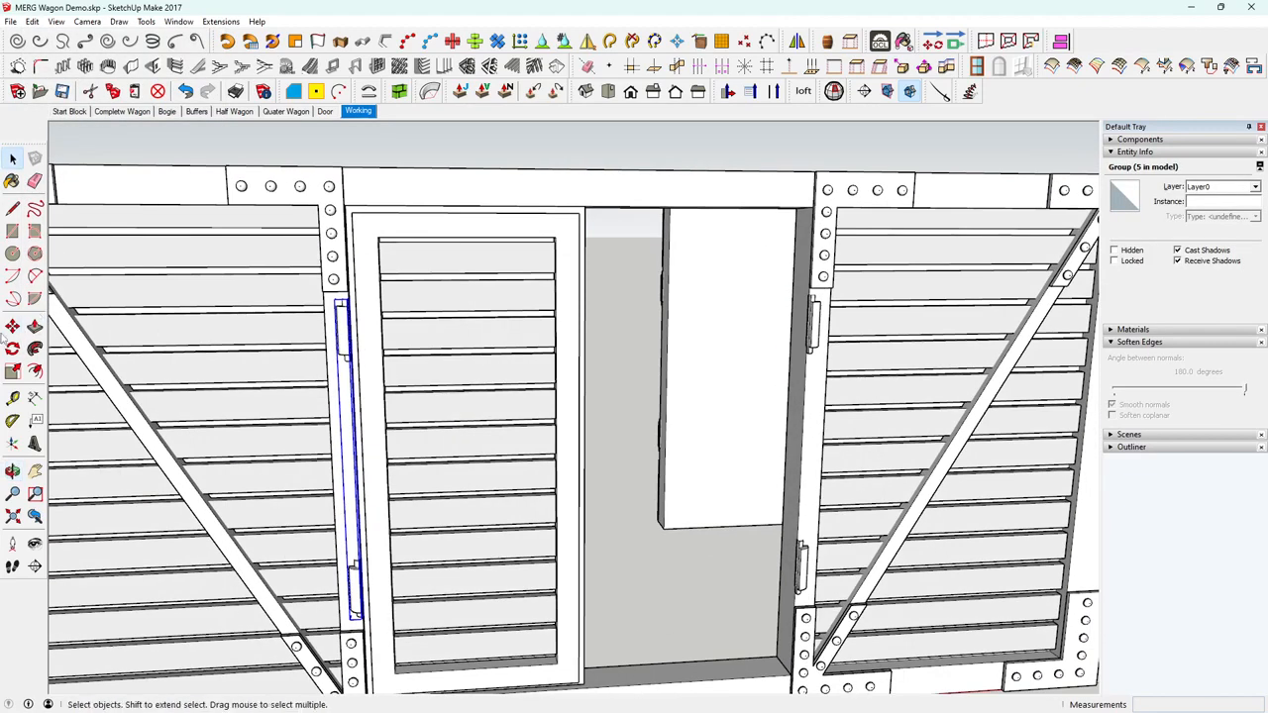
Move the pasted hinge group about 0.9 m along the red axis onto the door leaf's left stile.
key("m")
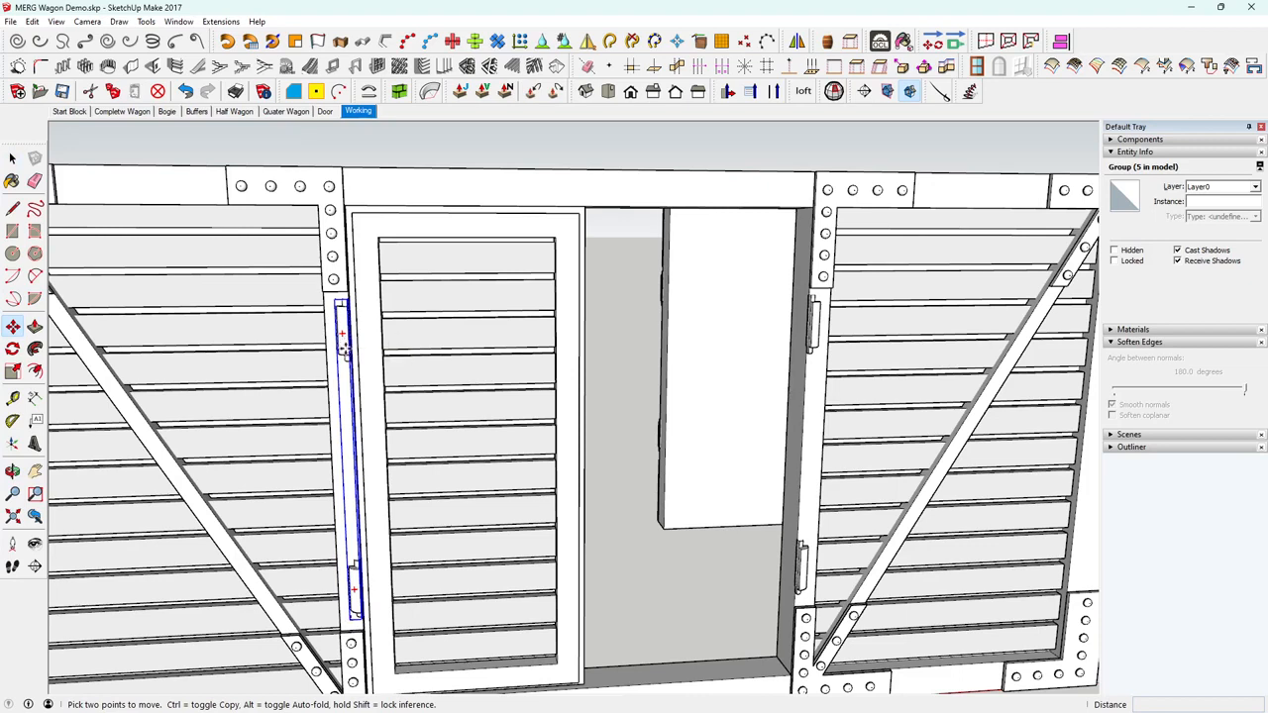
left_click(343, 347)
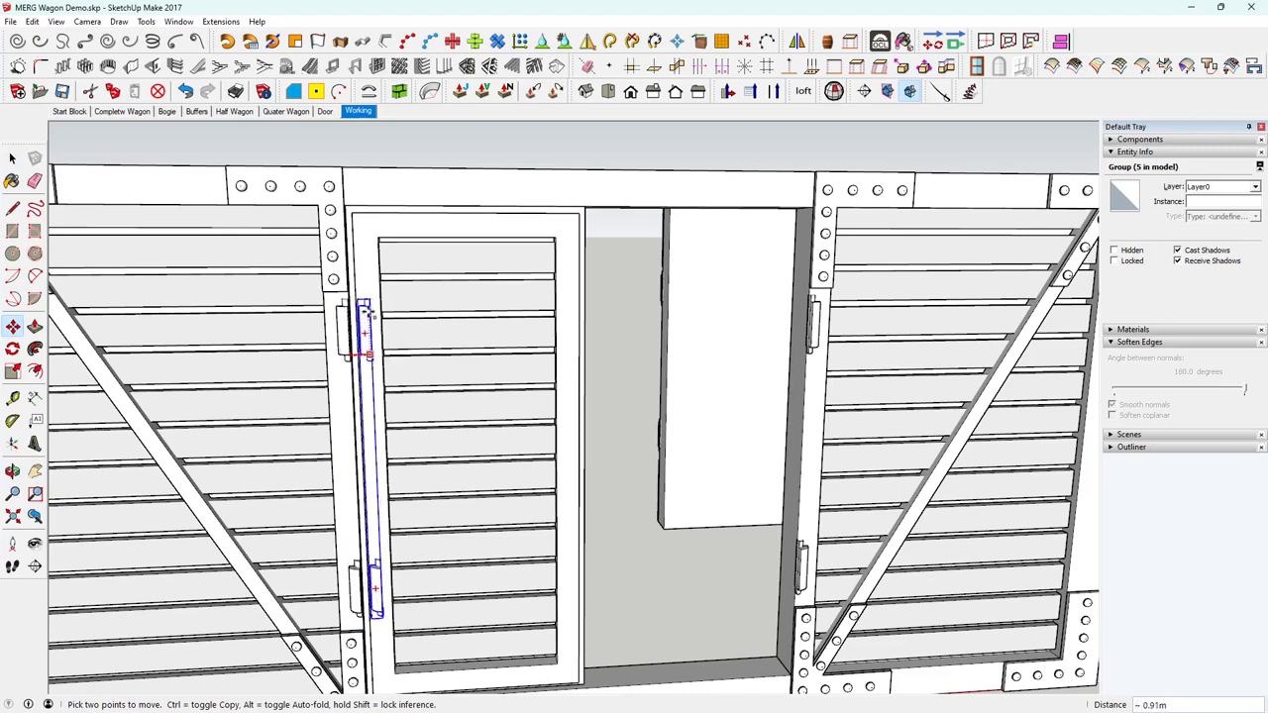
scroll(369, 307, "up", 5)
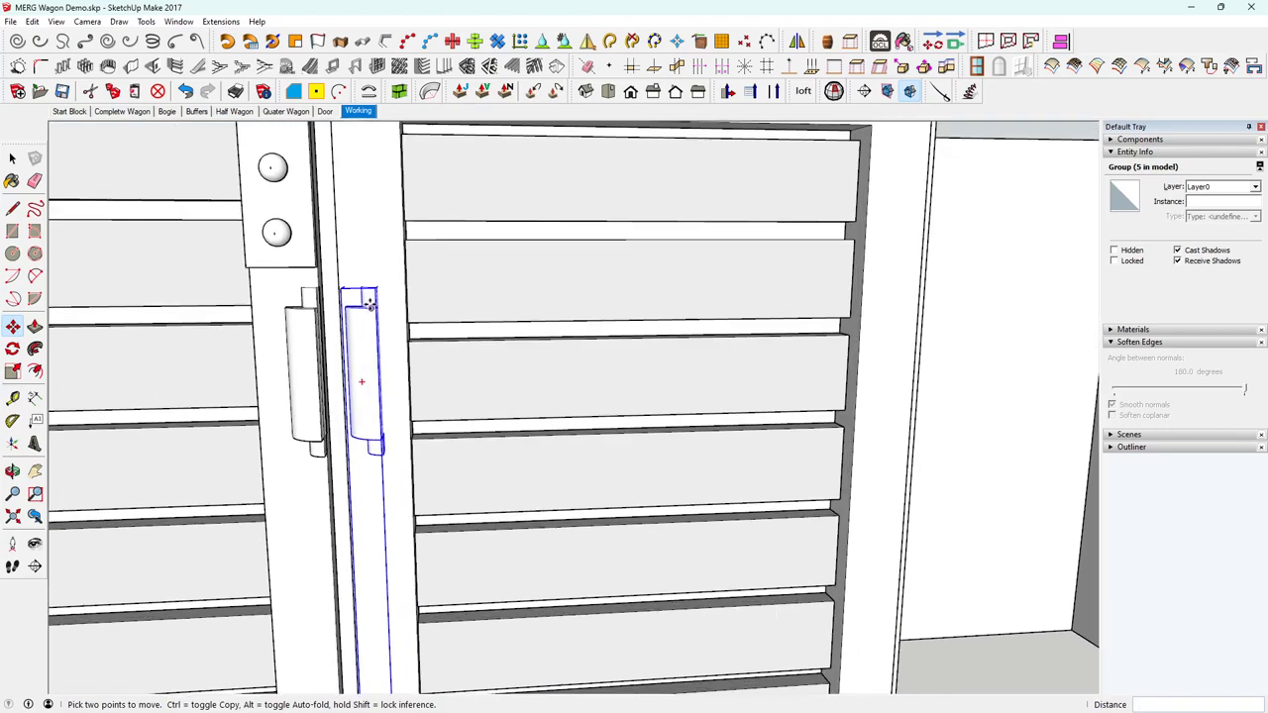
scroll(370, 304, "up", 3)
middle_click_drag(368, 308, 377, 367)
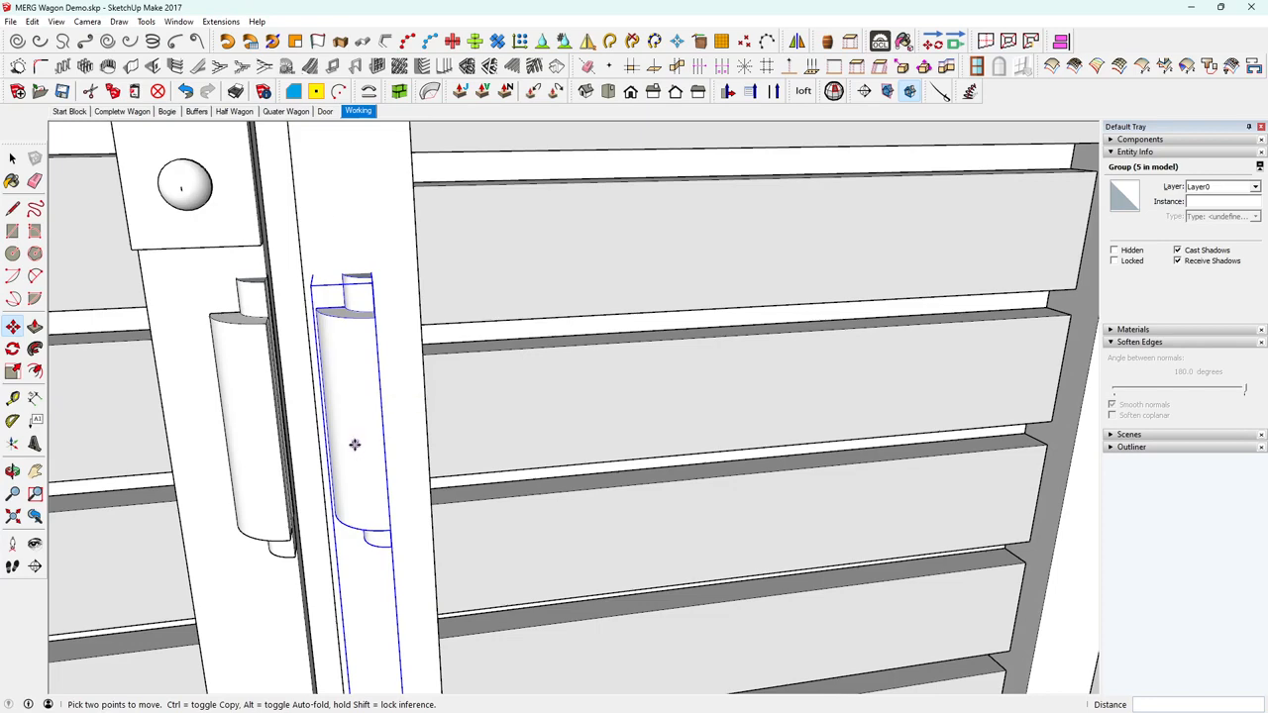
mouse_move(358, 443)
middle_mouse_down()
mouse_move(322, 342)
mouse_move(368, 421)
middle_mouse_up()
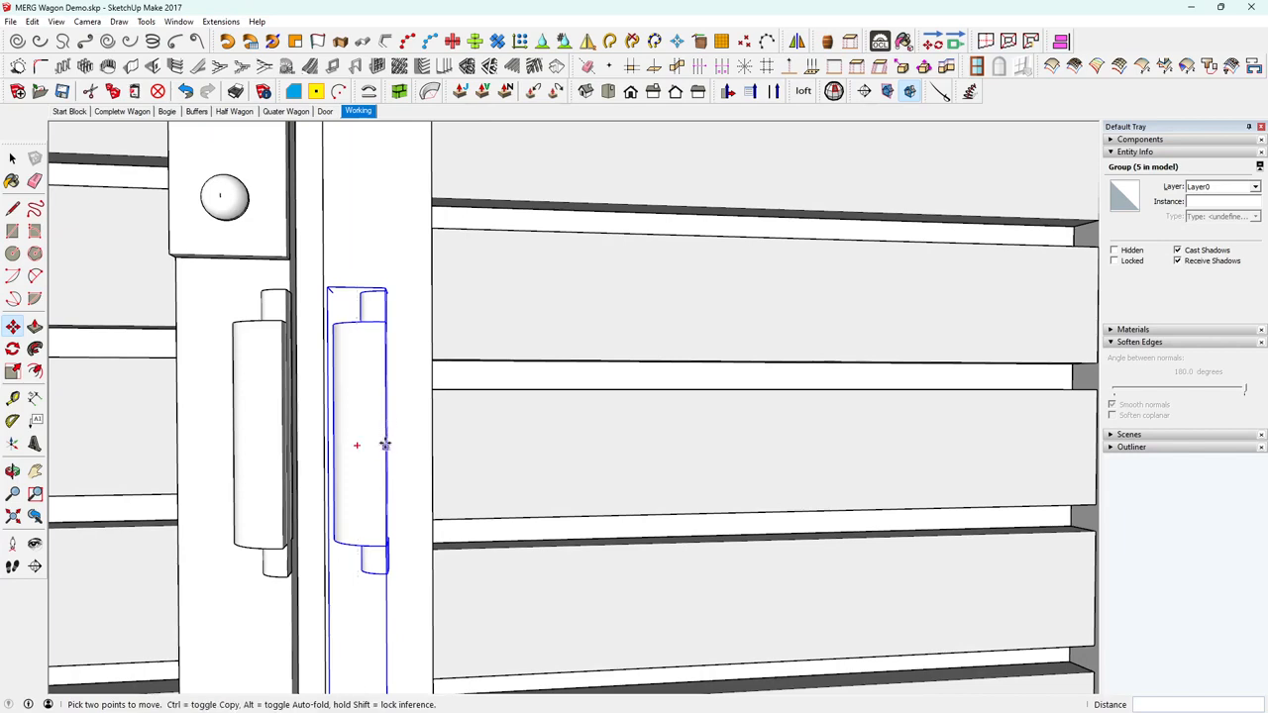
middle_click_drag(274, 391, 365, 540)
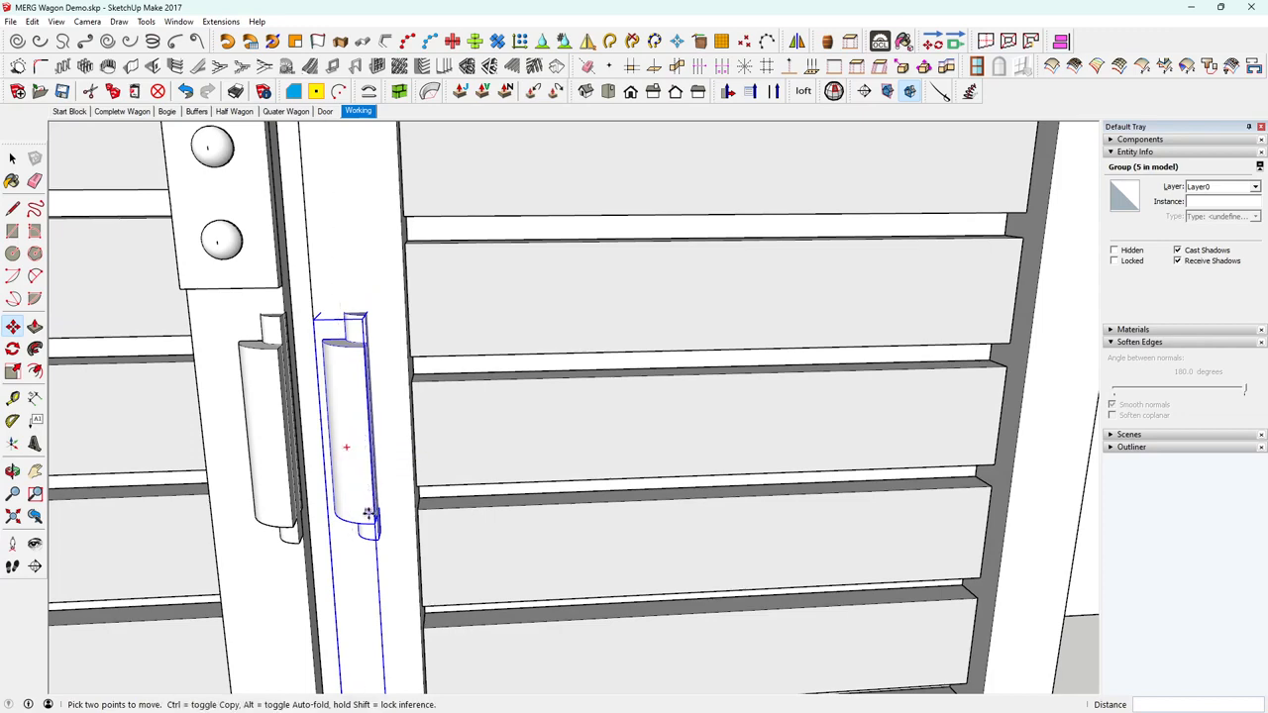
Flip the door leaf's hinge group along the group's red axis.
key("space")
scroll(368, 513, "down", 3)
middle_click_drag(372, 517, 400, 277)
middle_click_drag(375, 616, 404, 618)
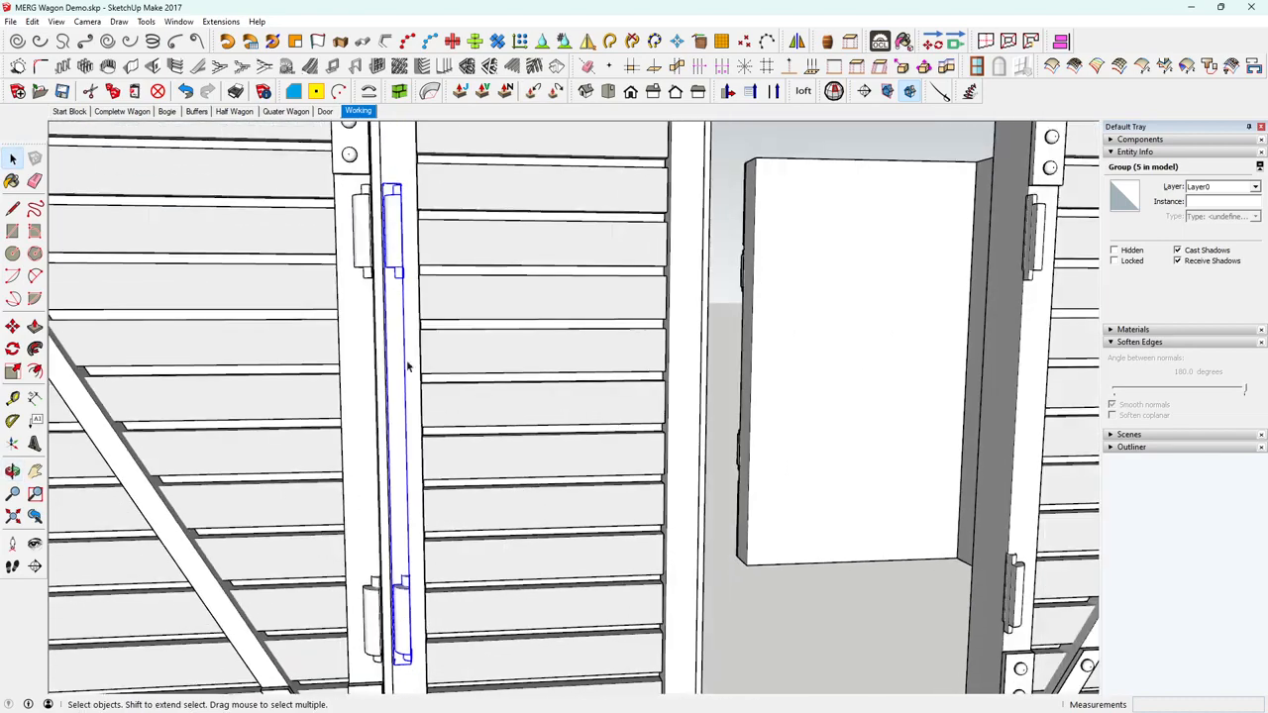
right_click(392, 256)
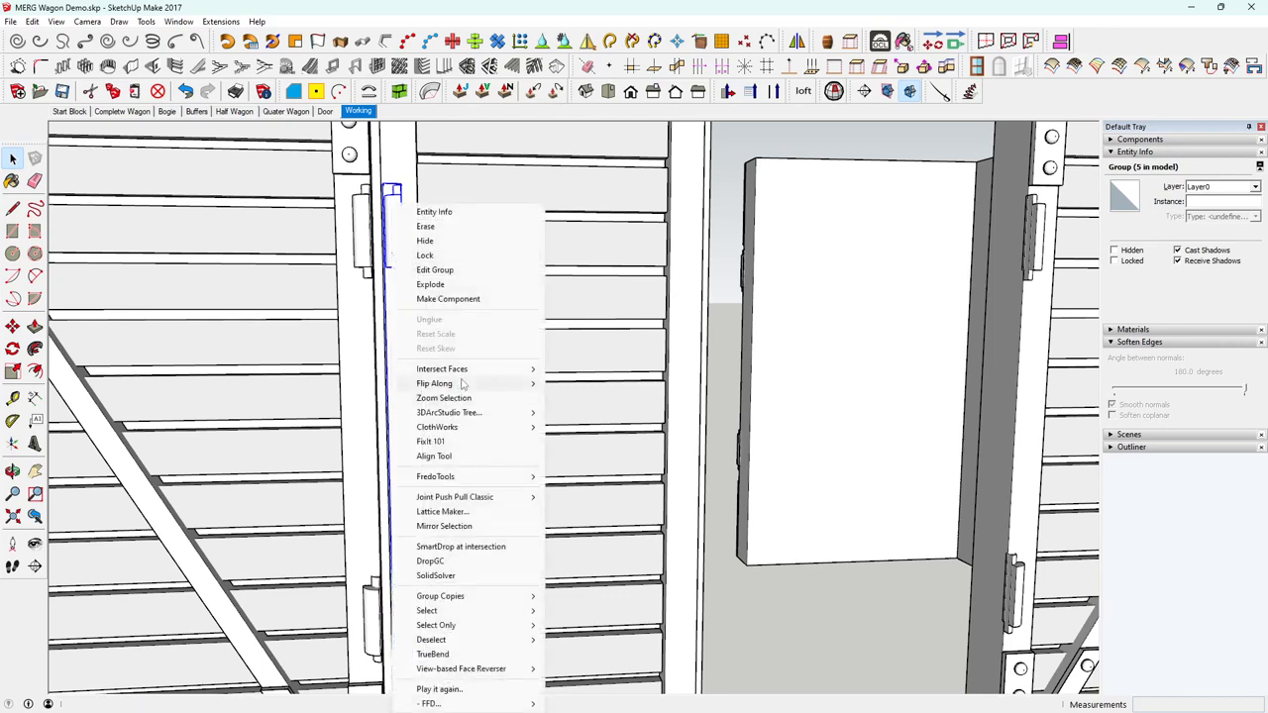
mouse_move(465, 383)
left_click(614, 383)
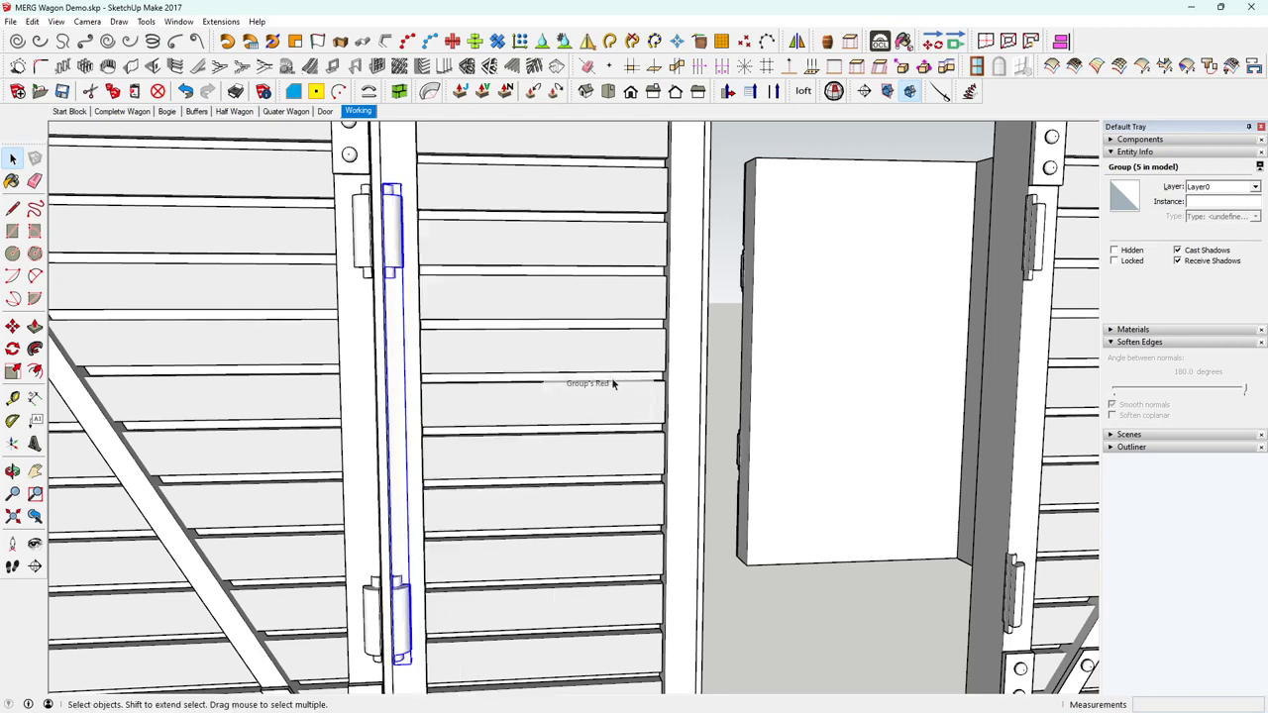
Move the door leaf's hinge group about 0.09 m toward the neighbouring wagon section, onto the stile's outer edge.
middle_click_drag(472, 389, 390, 506)
scroll(375, 590, "up", 4)
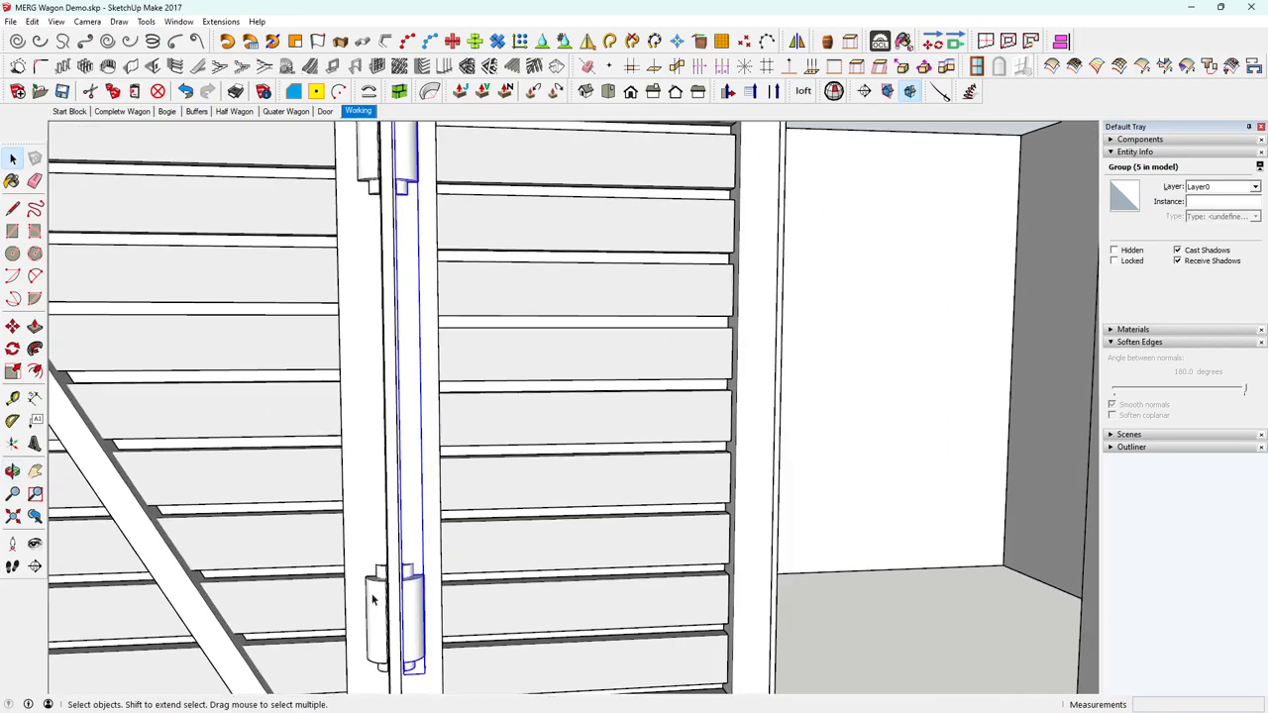
scroll(376, 590, "up", 2)
middle_click_drag(375, 589, 487, 392)
scroll(424, 575, "up", 1)
middle_click_drag(420, 572, 394, 584)
middle_click_drag(400, 385, 446, 373)
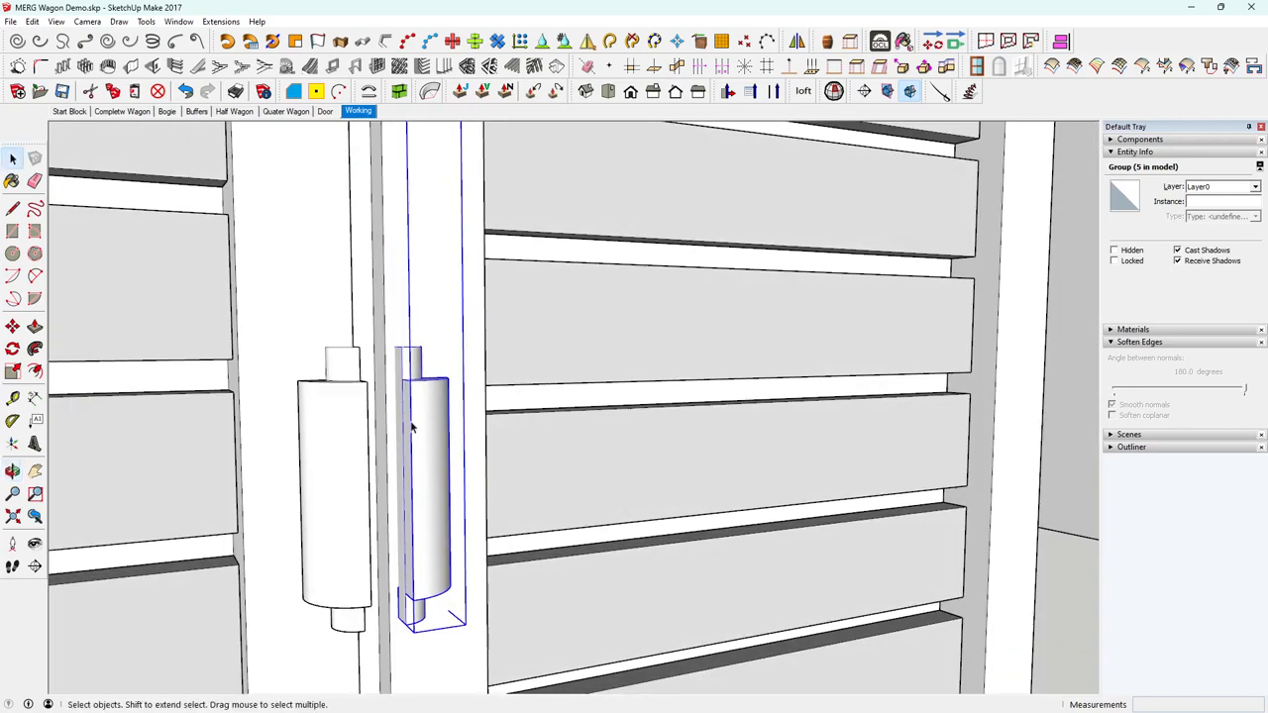
scroll(416, 421, "up", 1)
left_click(12, 327)
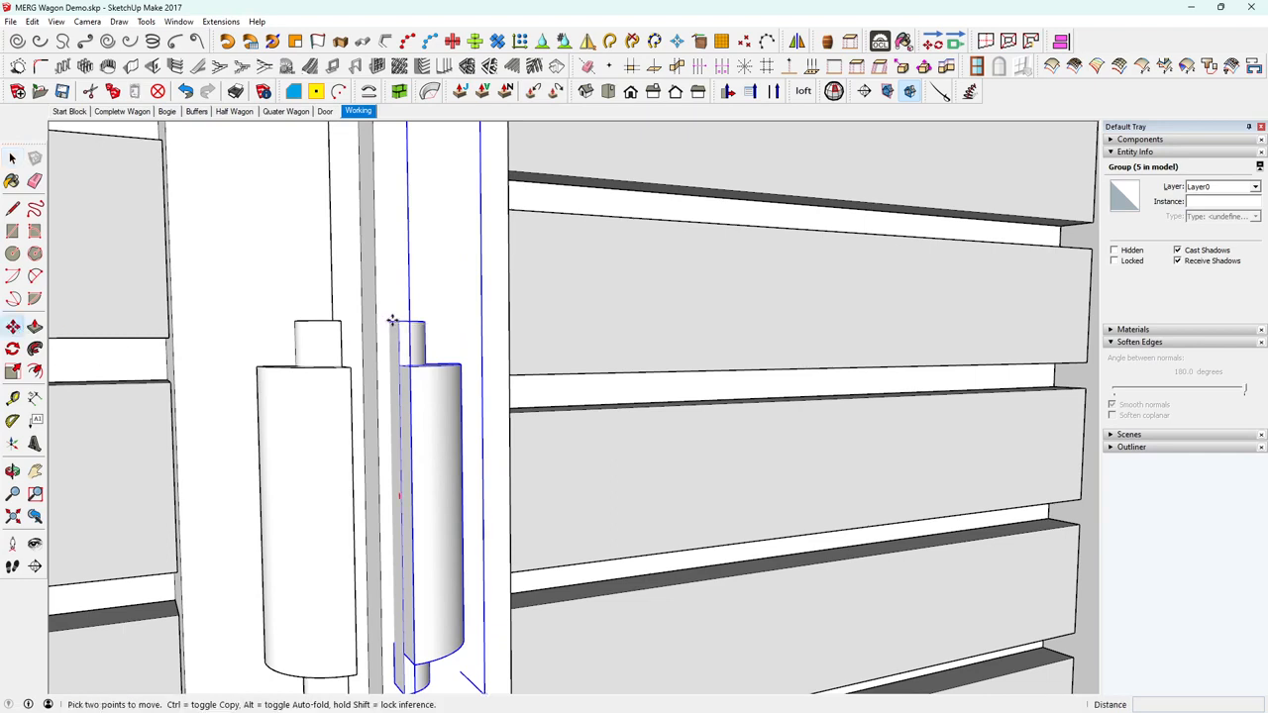
left_click(392, 321)
left_click(378, 325)
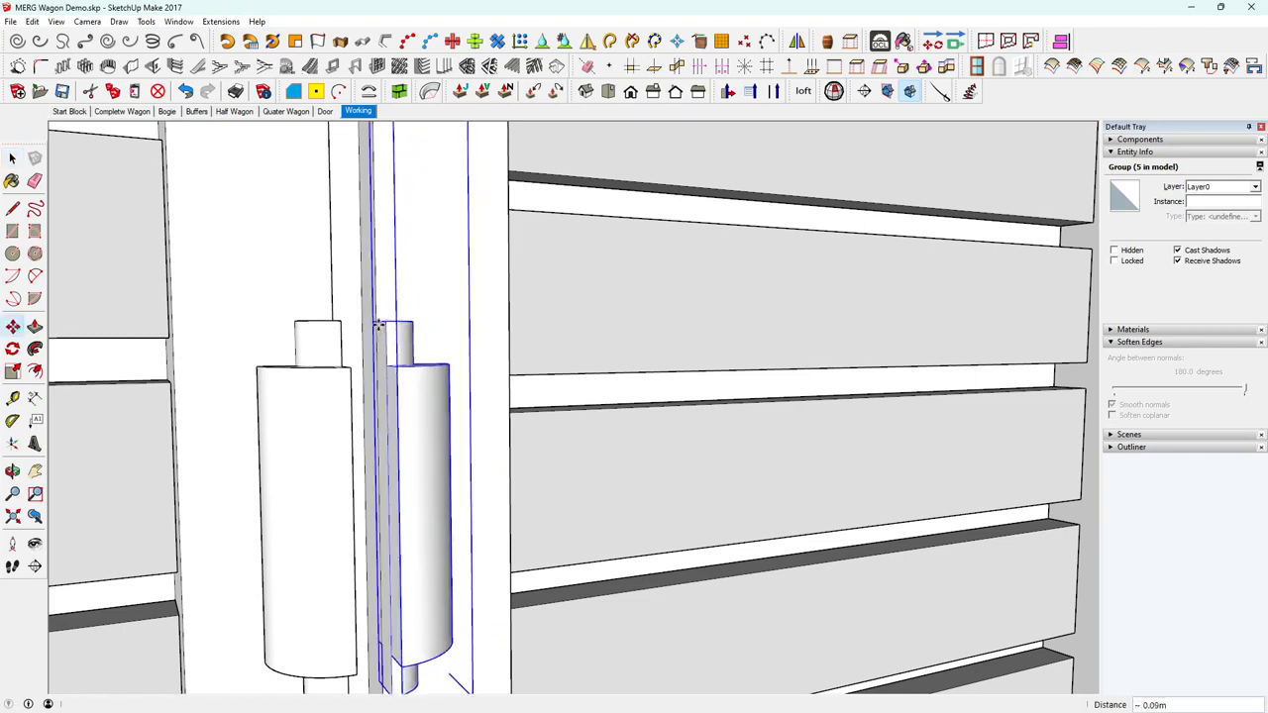
scroll(422, 445, "down", 8)
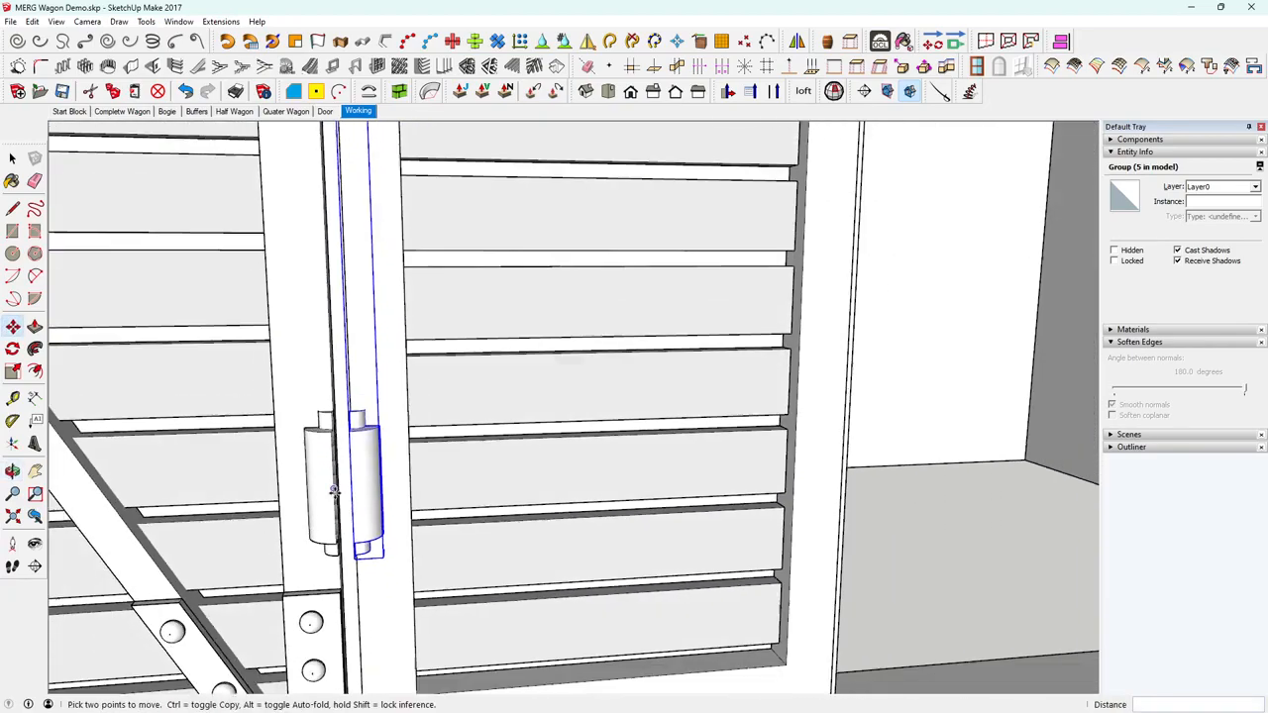
scroll(335, 491, "down", 4)
middle_click_drag(348, 497, 343, 559)
scroll(354, 555, "down", 2)
scroll(342, 562, "up", 5)
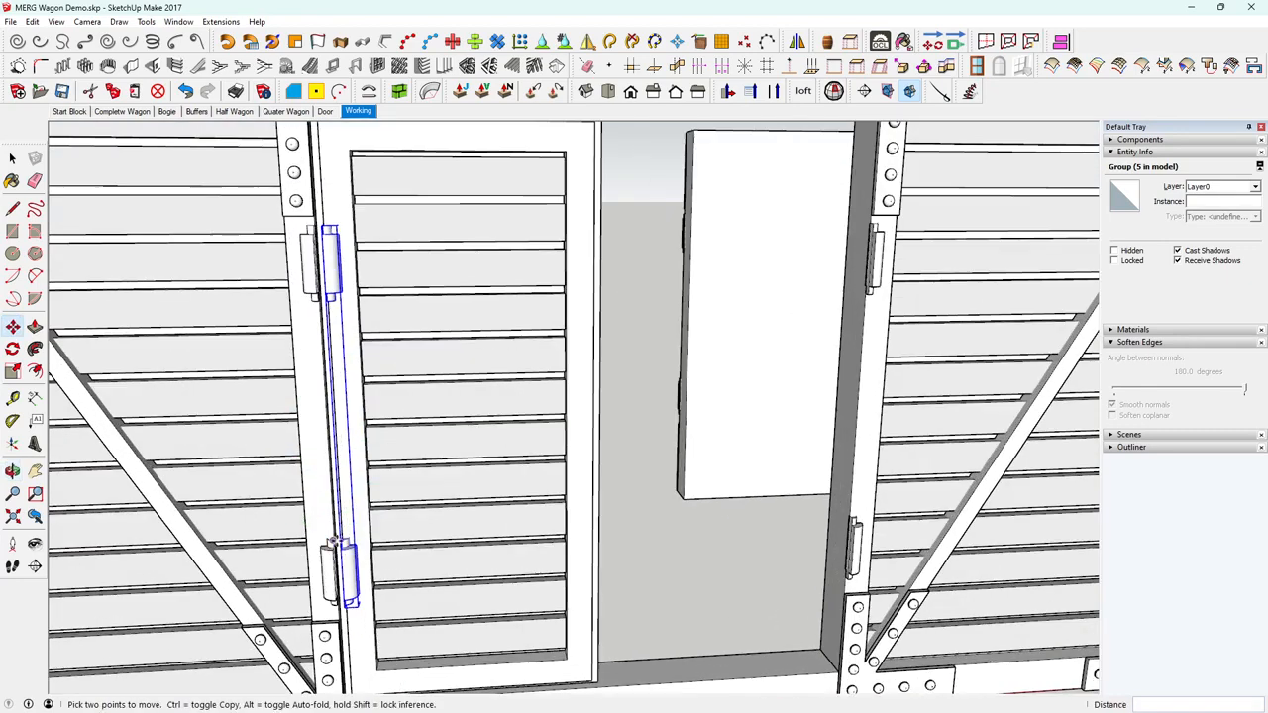
Measure the gap between the wagon section's lower hinge and the door leaf's matching hinge.
key("space")
key("t")
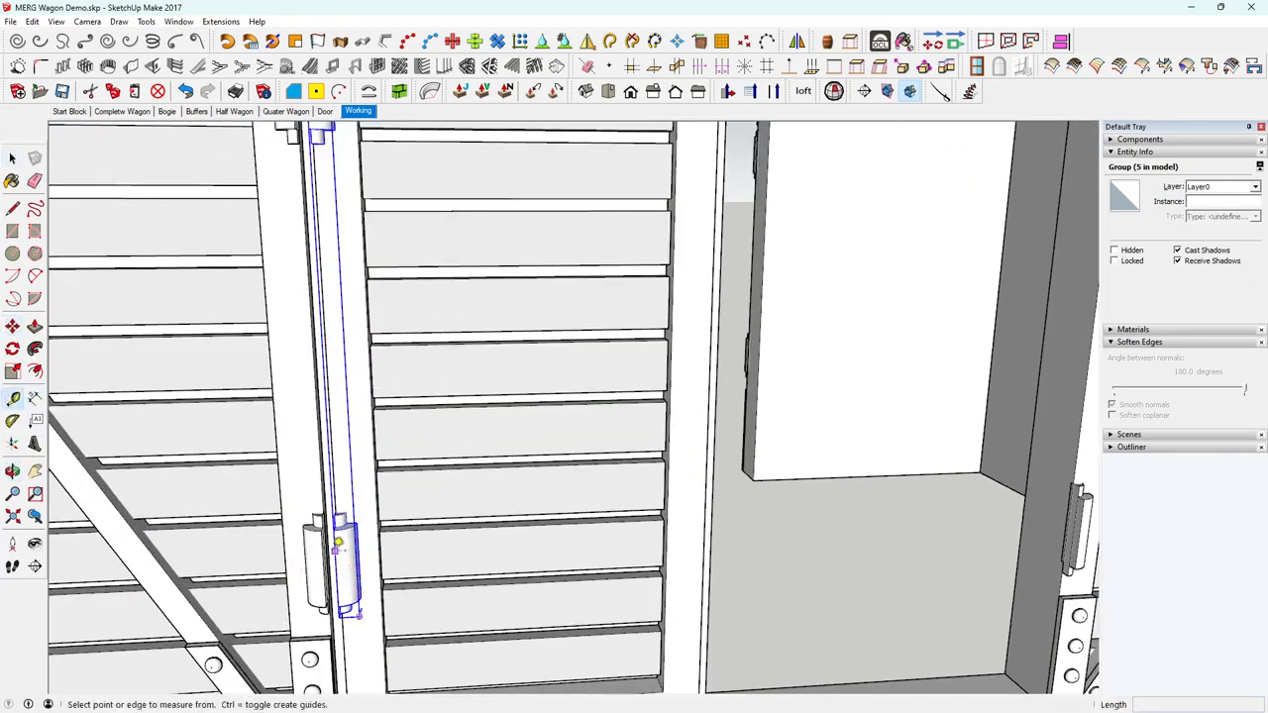
left_click(324, 551)
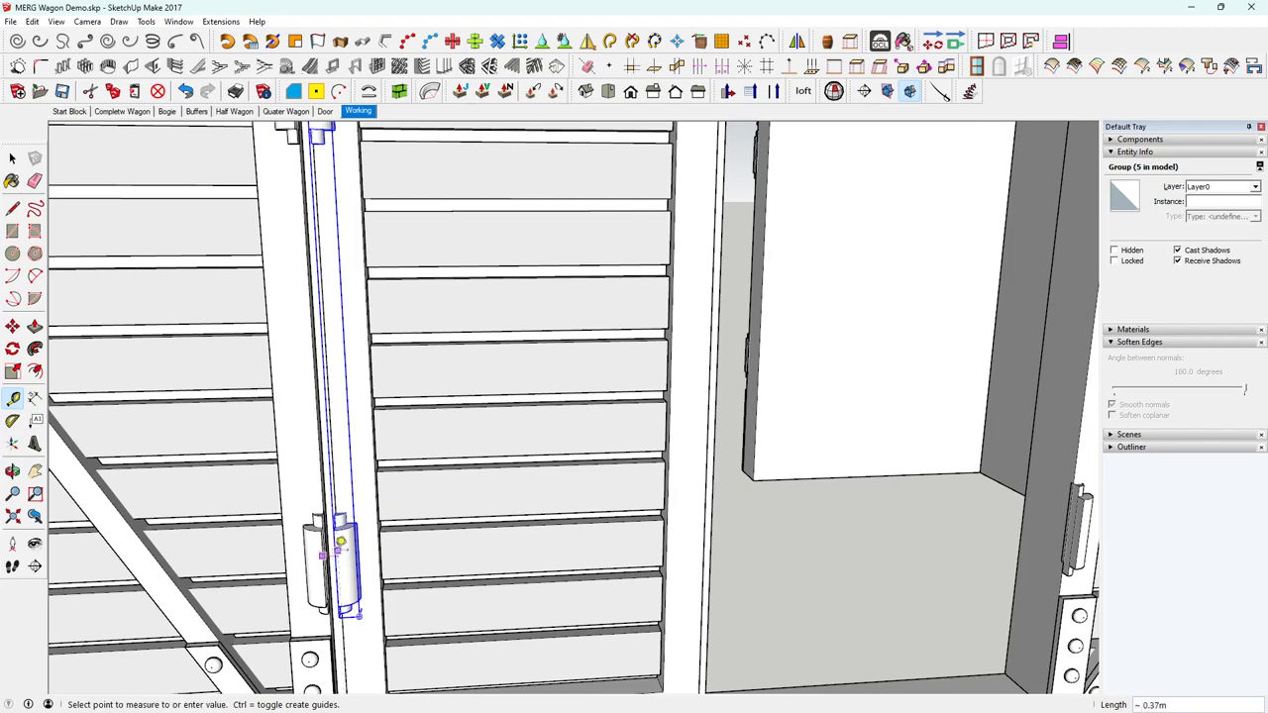
scroll(335, 554, "up", 5)
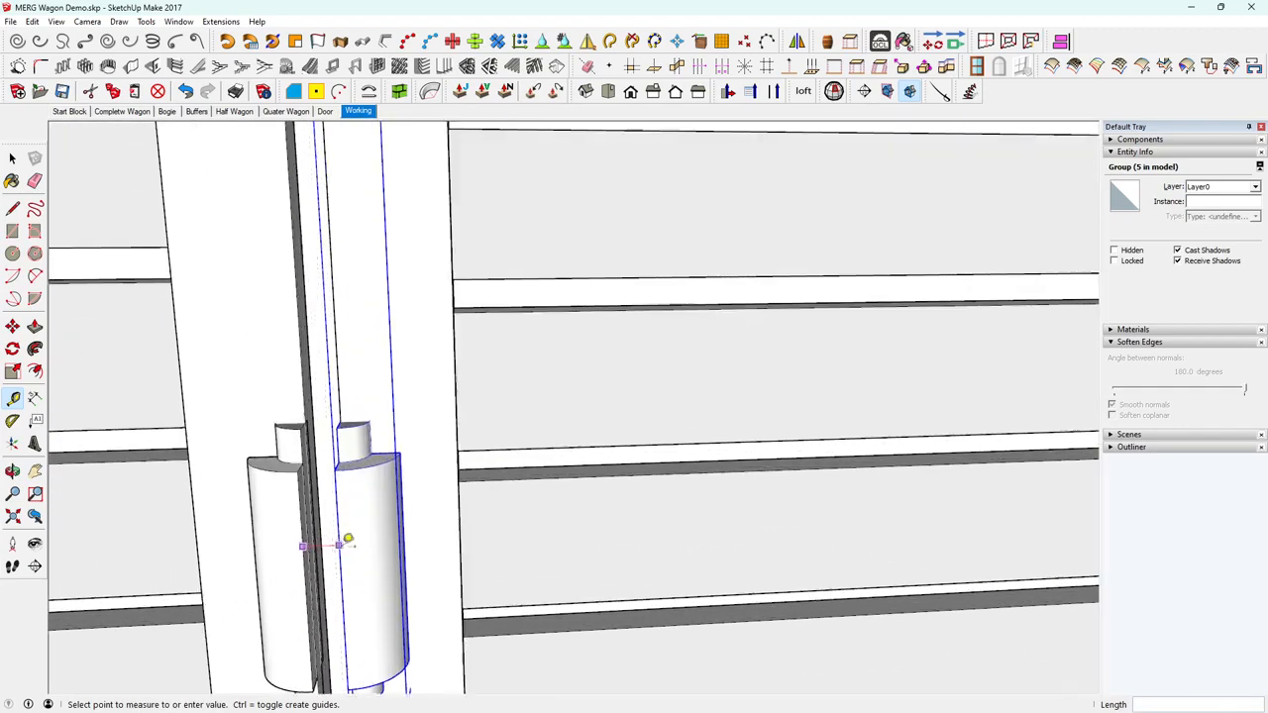
middle_click_drag(340, 544, 518, 494)
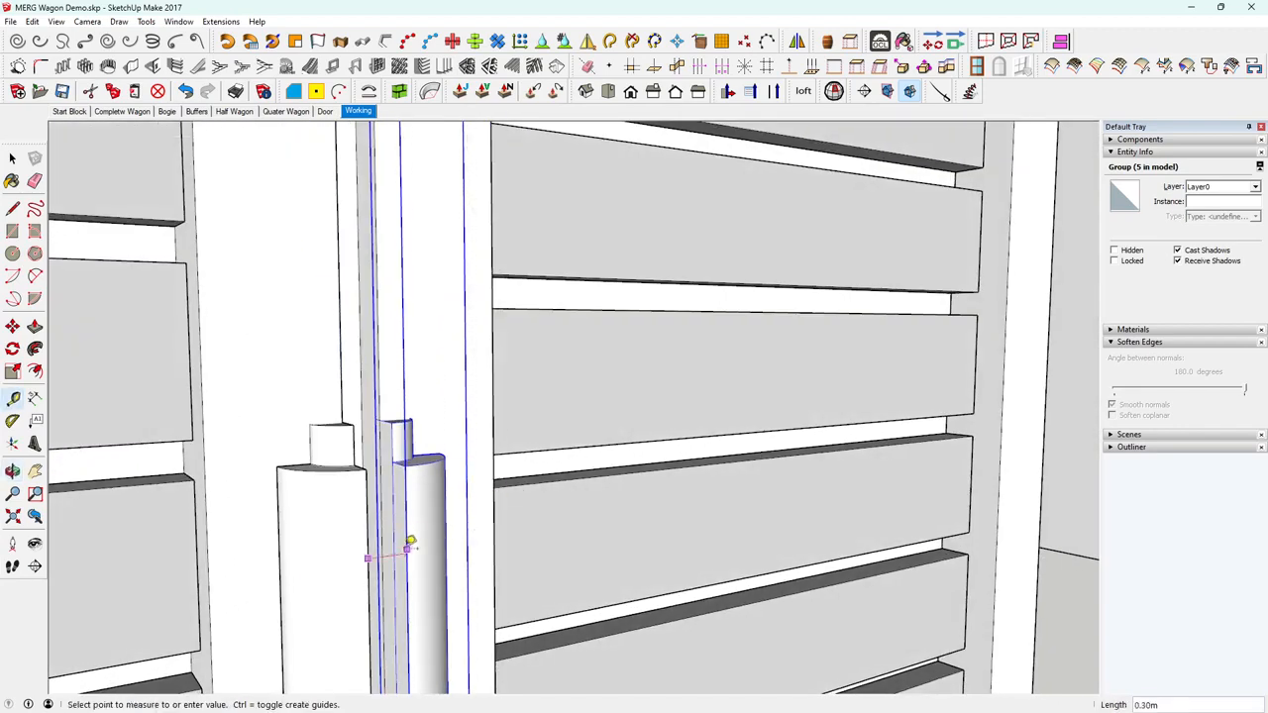
key("space")
middle_click_drag(410, 543, 367, 472)
scroll(368, 474, "down", 8)
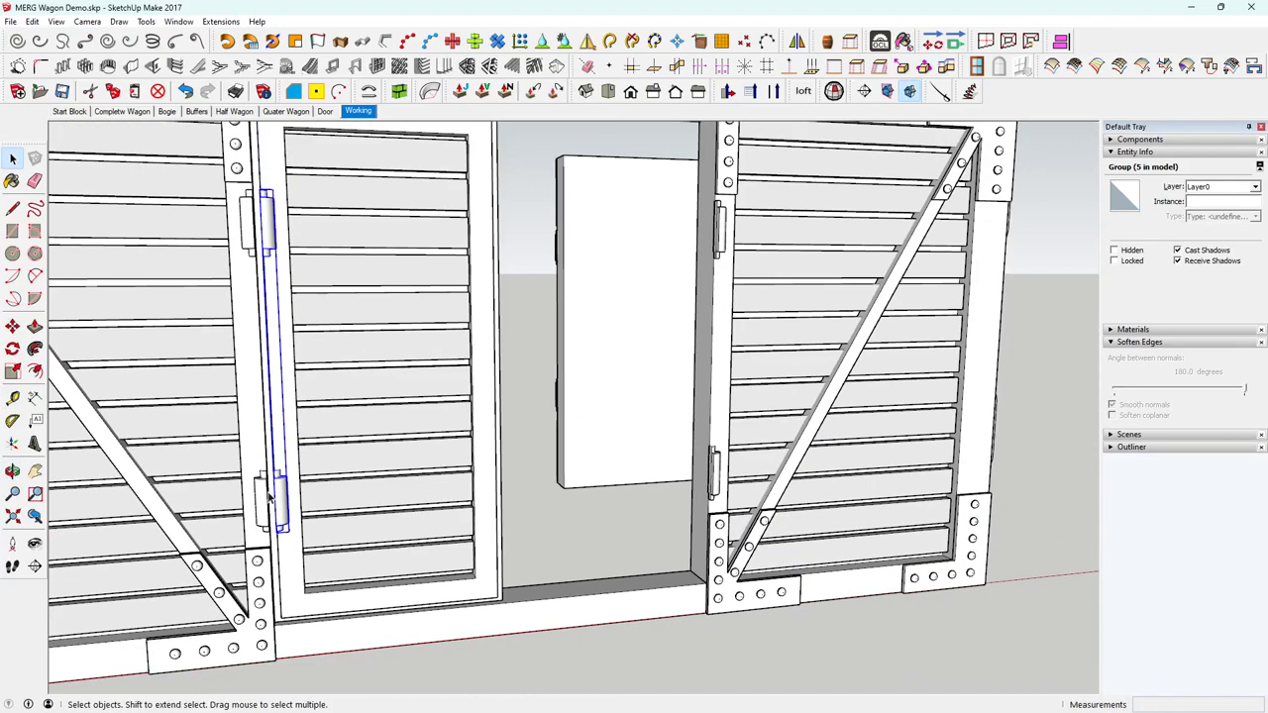
middle_click_drag(268, 498, 216, 536)
scroll(367, 413, "down", 2)
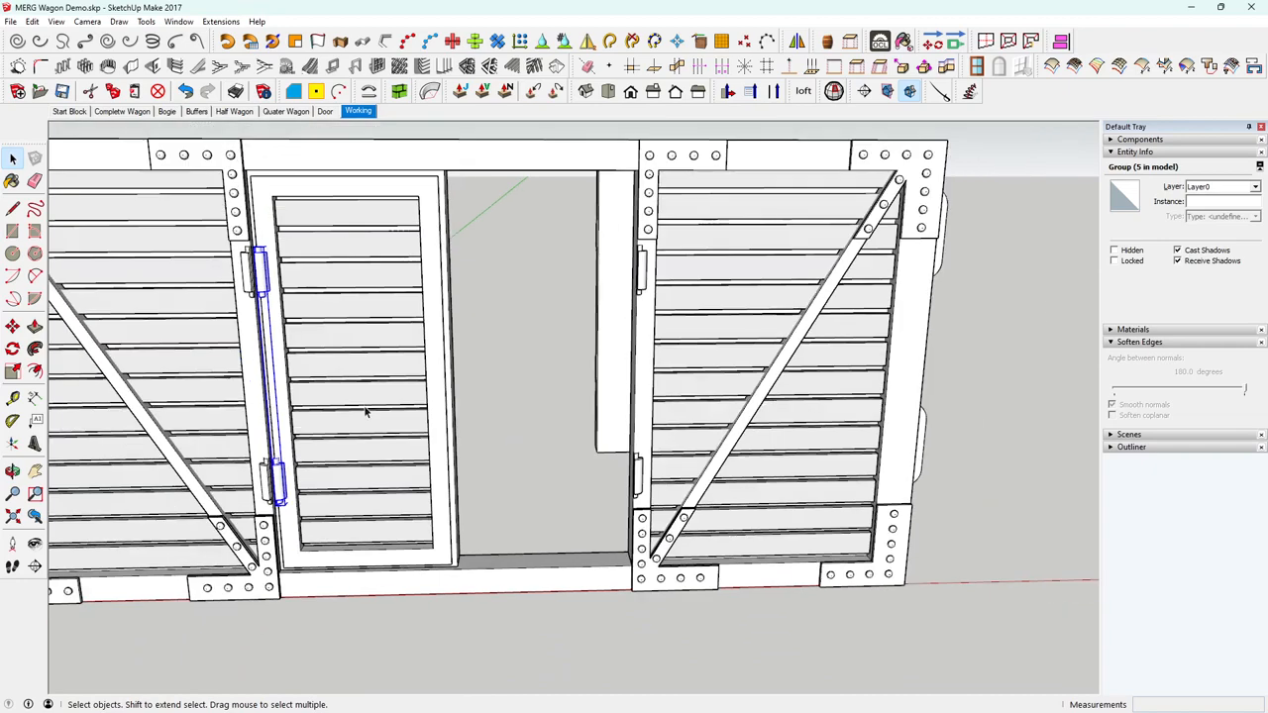
middle_click_drag(367, 414, 376, 426)
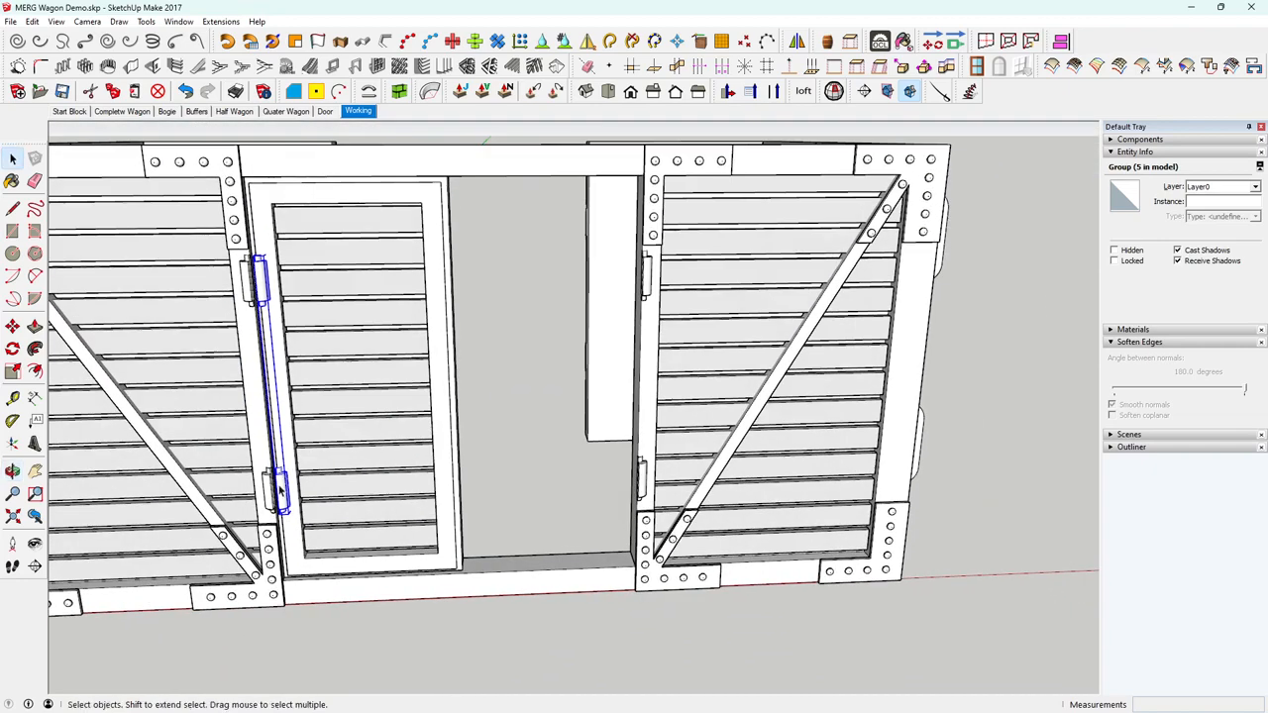
Open the upper hinge in the door leaf's hinge group for editing.
scroll(265, 322, "up", 3)
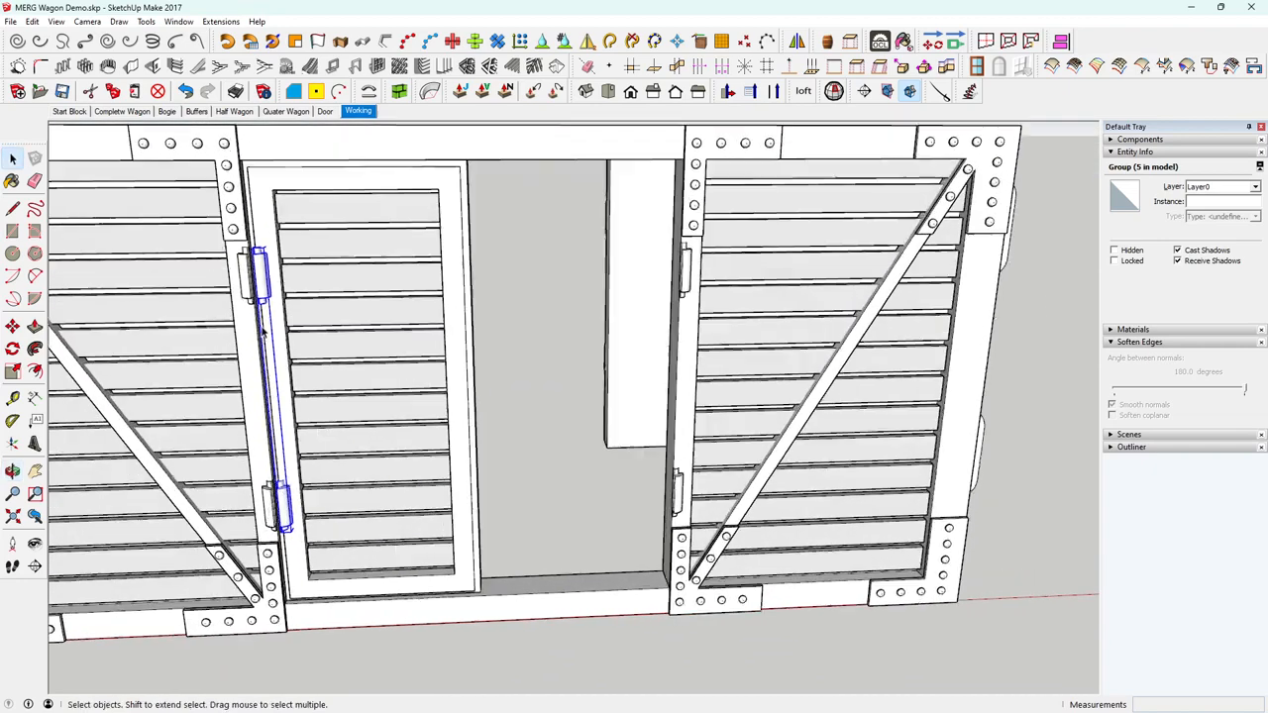
scroll(273, 340, "up", 2)
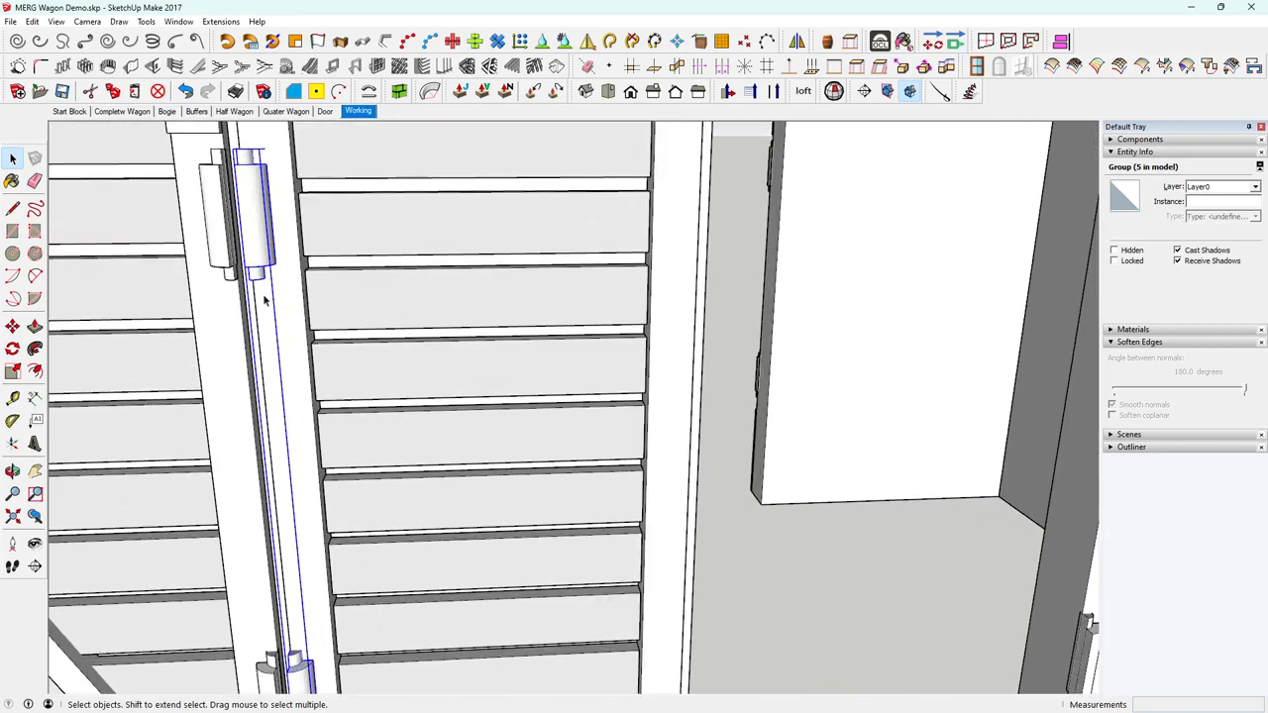
middle_click_drag(264, 297, 431, 290)
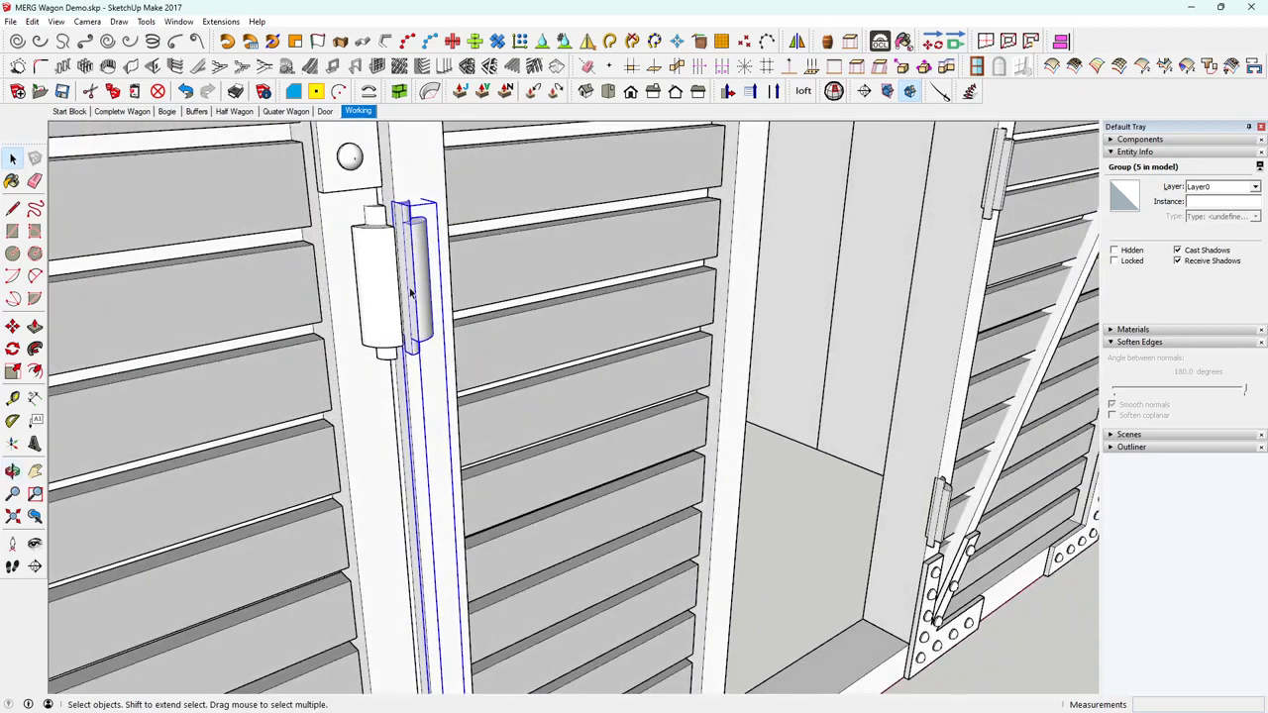
double_click(412, 291)
left_click(413, 294)
scroll(411, 295, "up", 2)
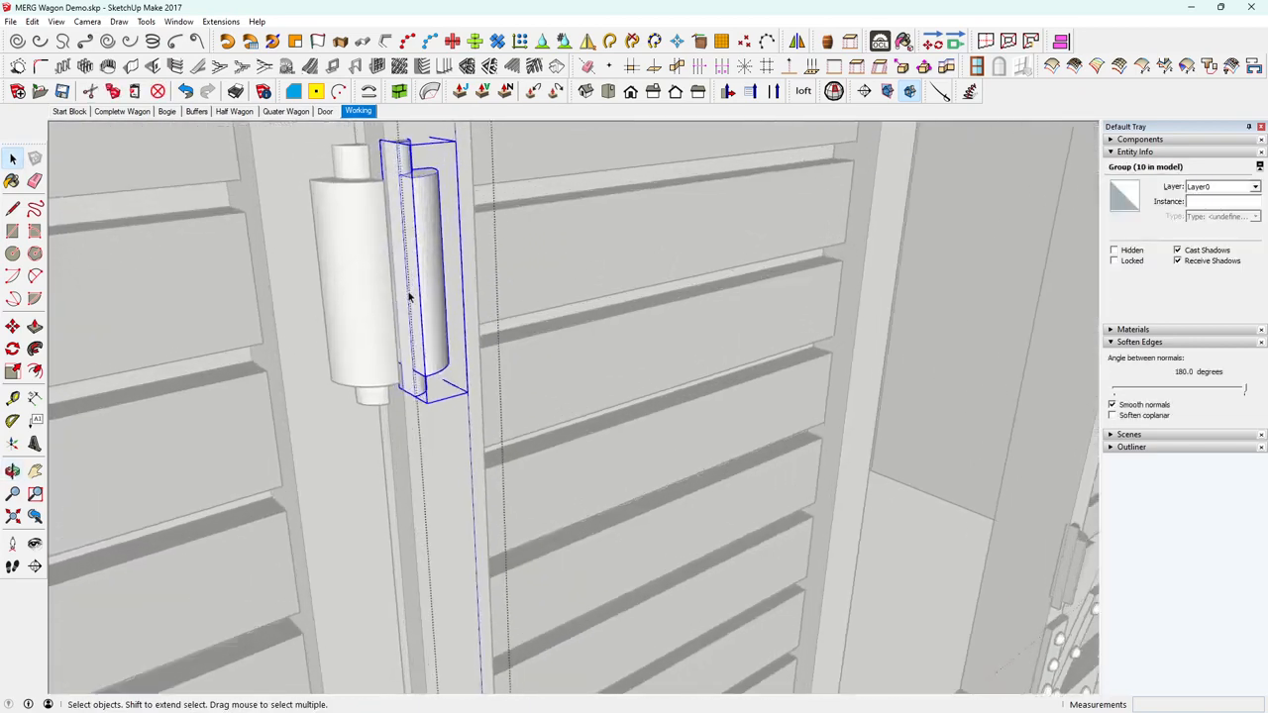
scroll(409, 295, "up", 2)
key("Escape")
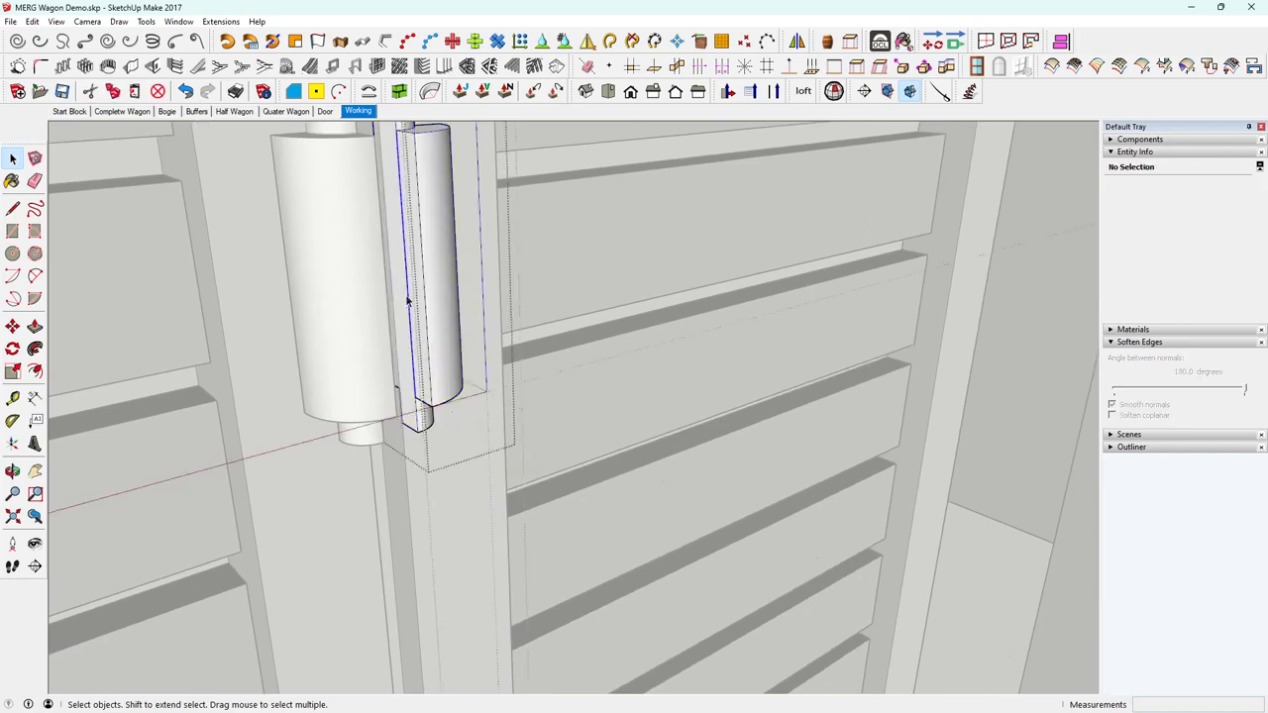
Push/Pull the upper hinge's flat side face 0.30 m toward the wagon section's hinge.
left_click(402, 301)
middle_click_drag(407, 305, 387, 278)
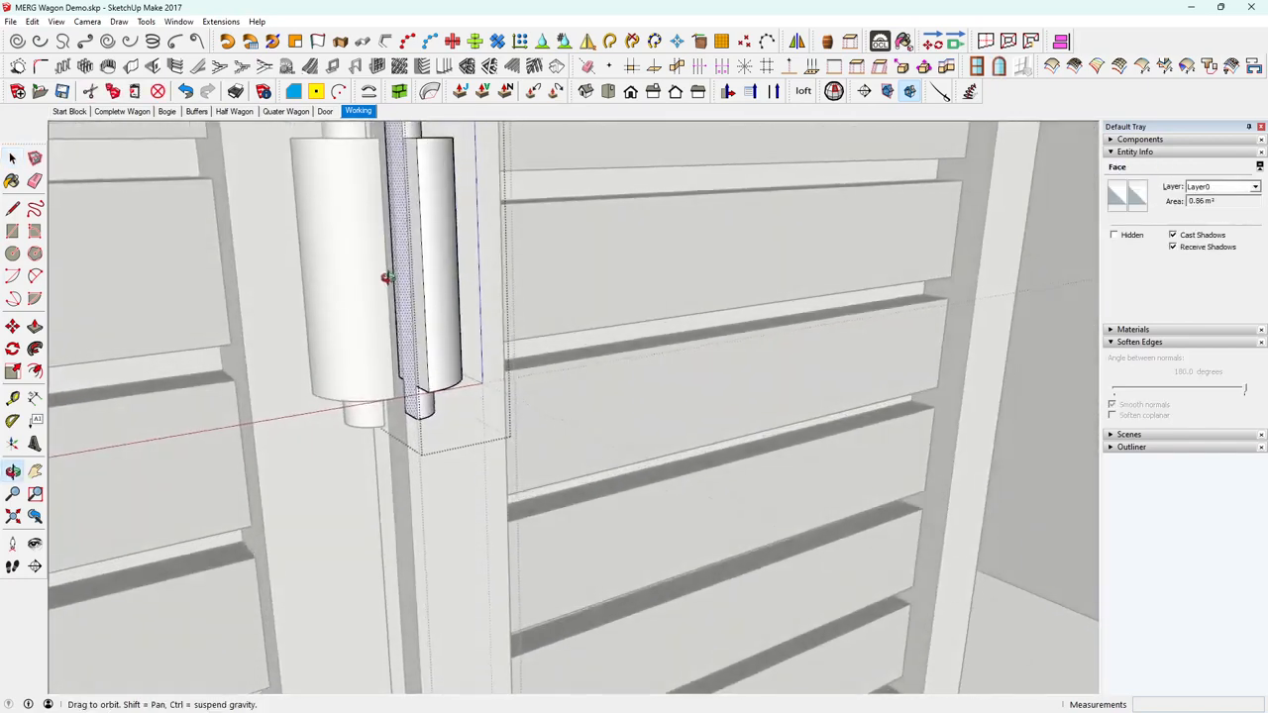
scroll(387, 277, "down", 2)
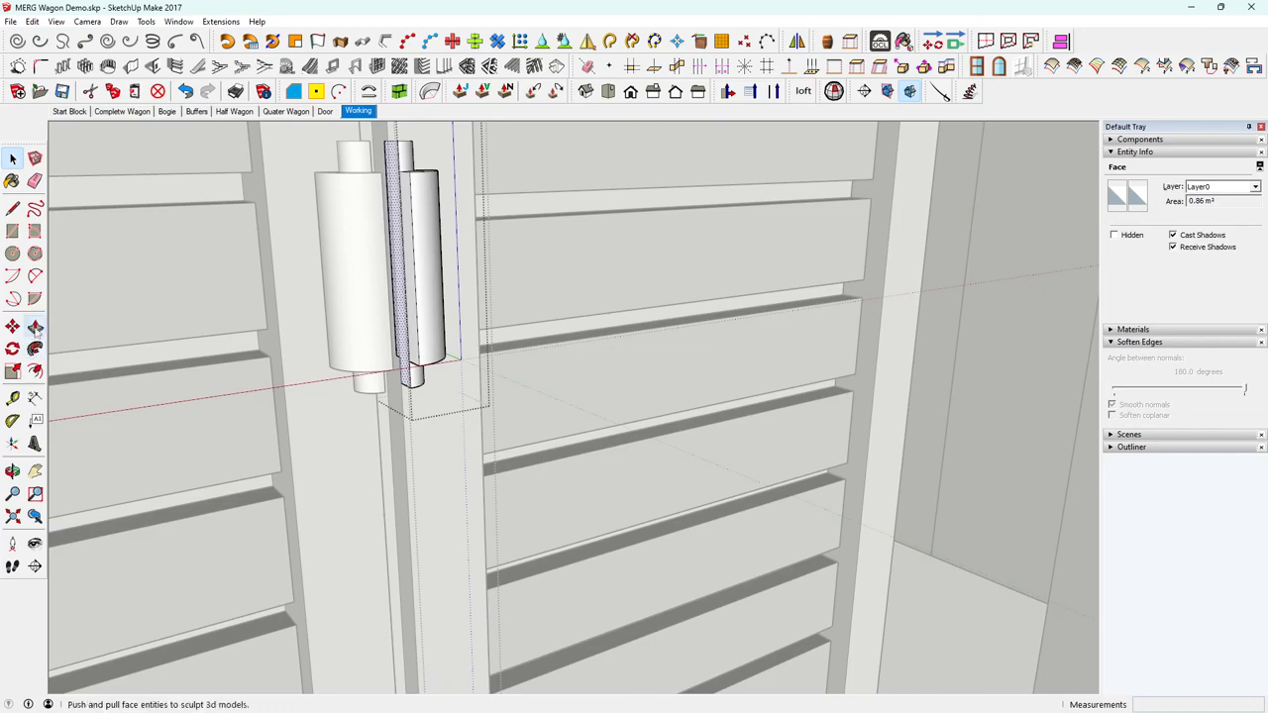
left_click(34, 327)
left_click(401, 352)
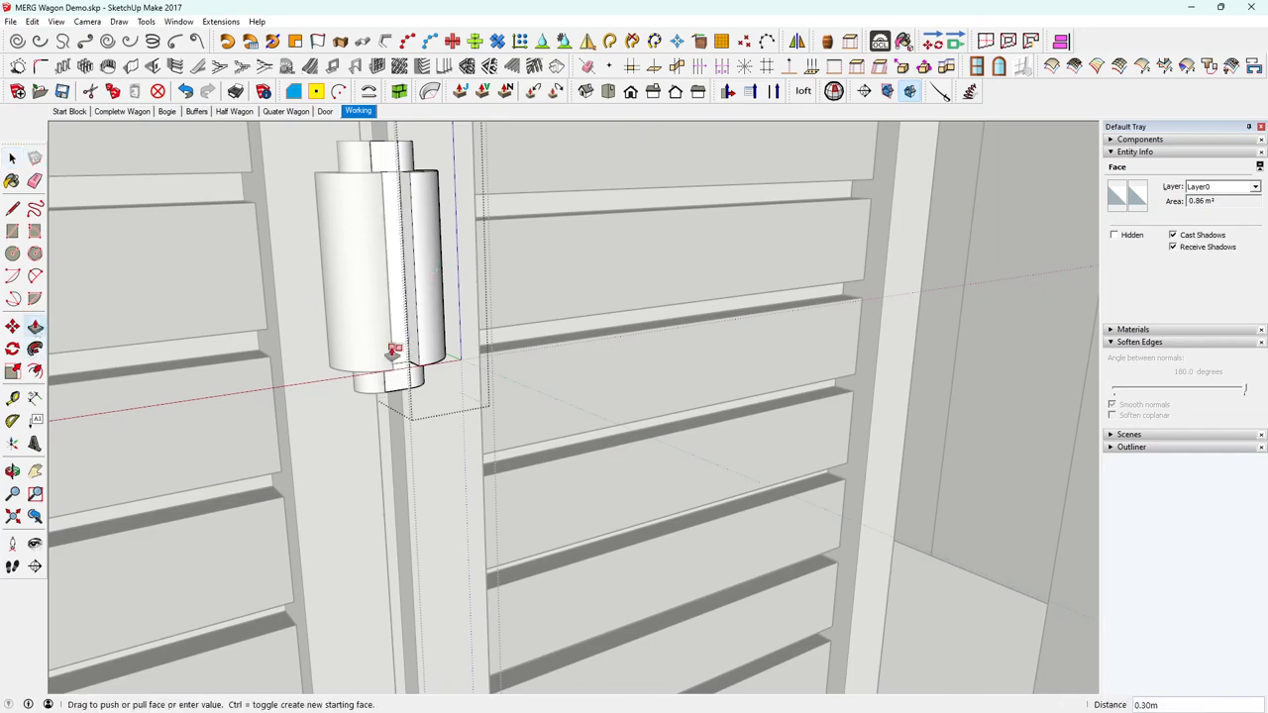
left_click(394, 352)
middle_click_drag(427, 287, 471, 349)
key("space")
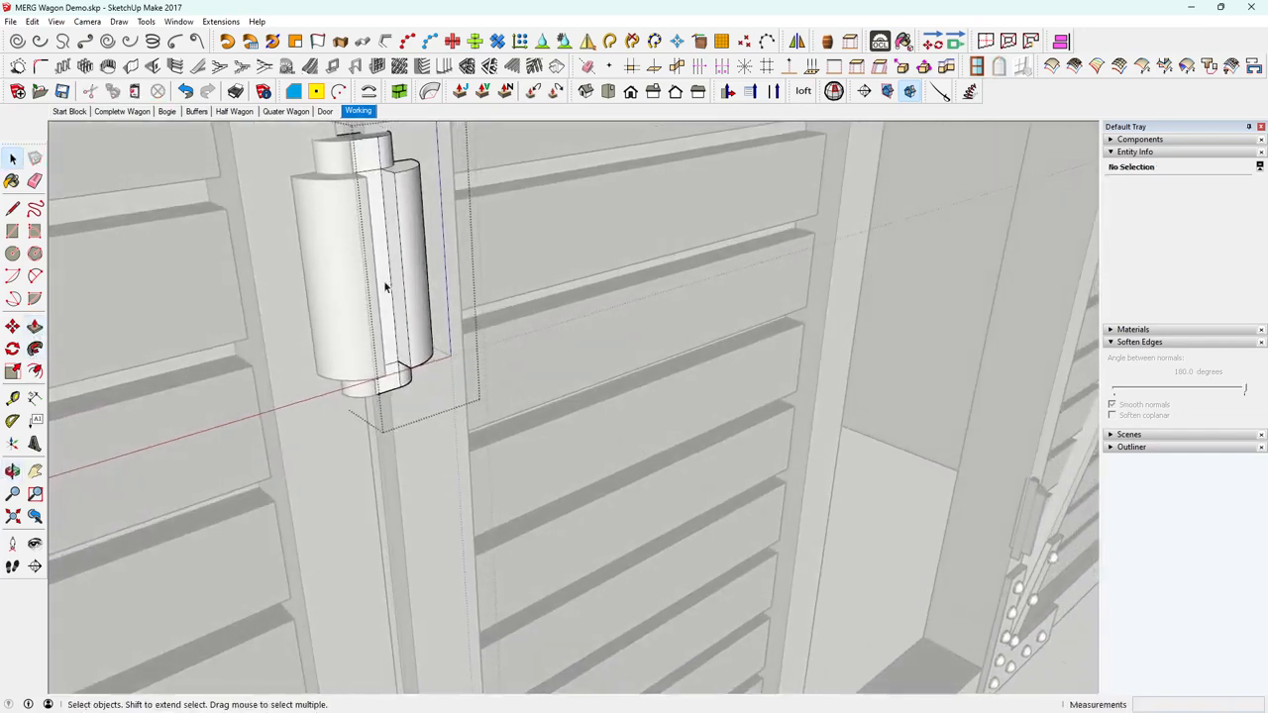
Extend the remaining side face of the upper hinge's barrel 0.30 m to meet the wagon section's hinge.
double_click(400, 284)
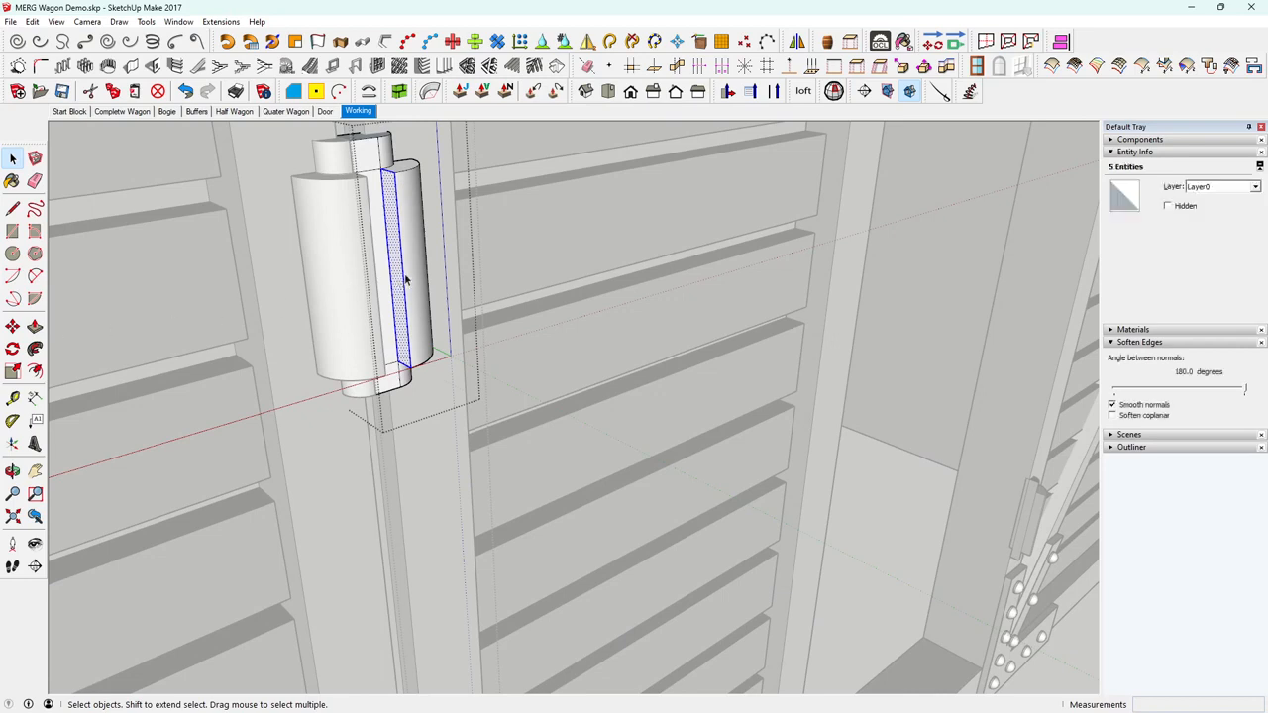
key("p")
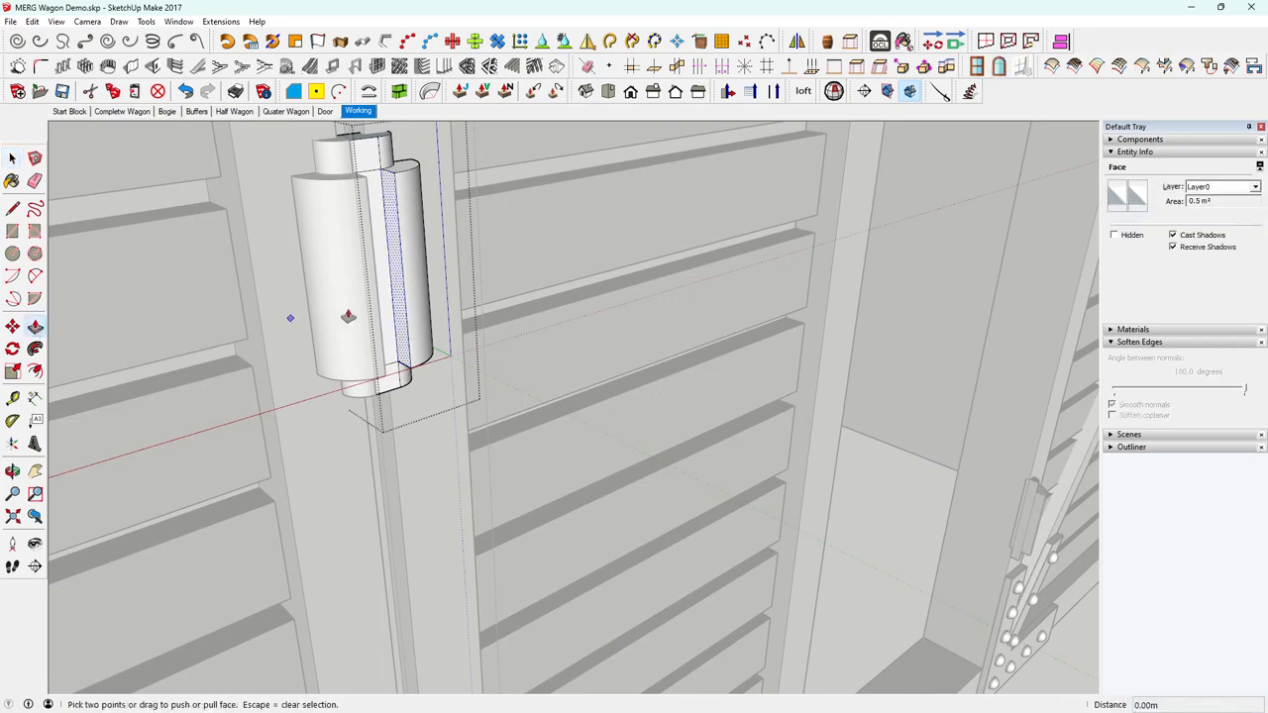
left_click(397, 305)
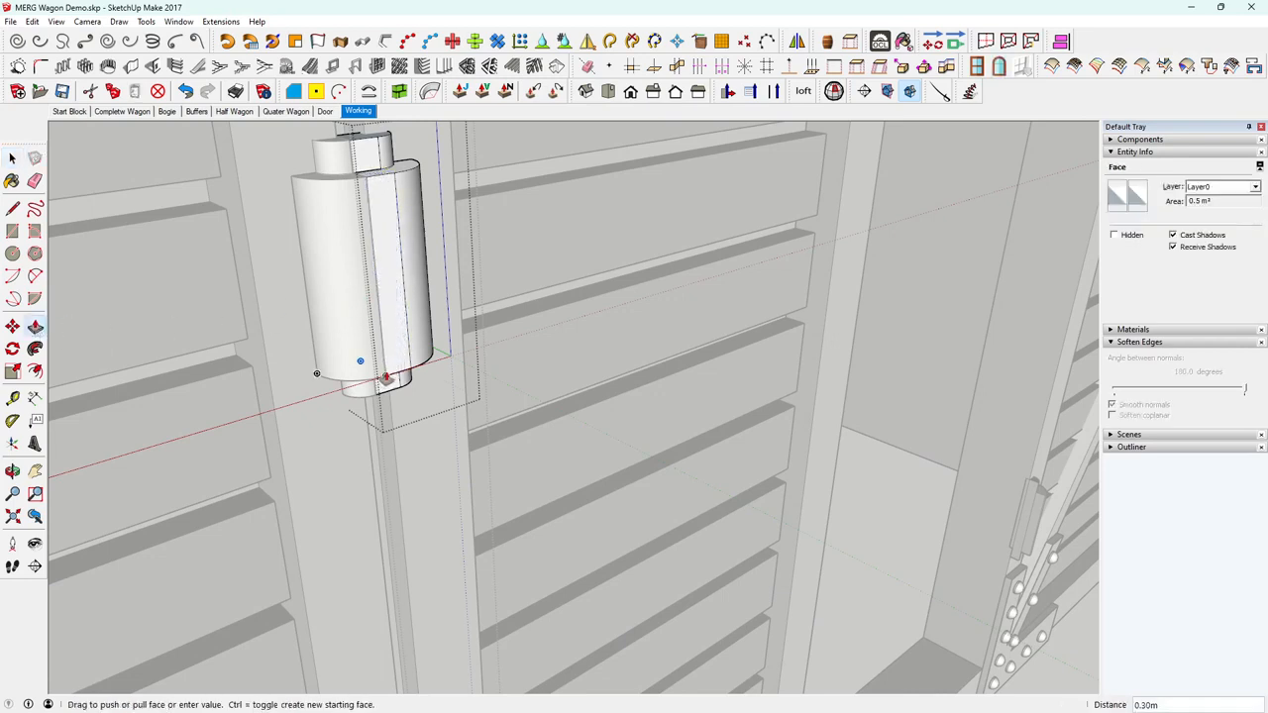
left_click(386, 379)
middle_click_drag(386, 380, 130, 340)
scroll(307, 432, "down", 2)
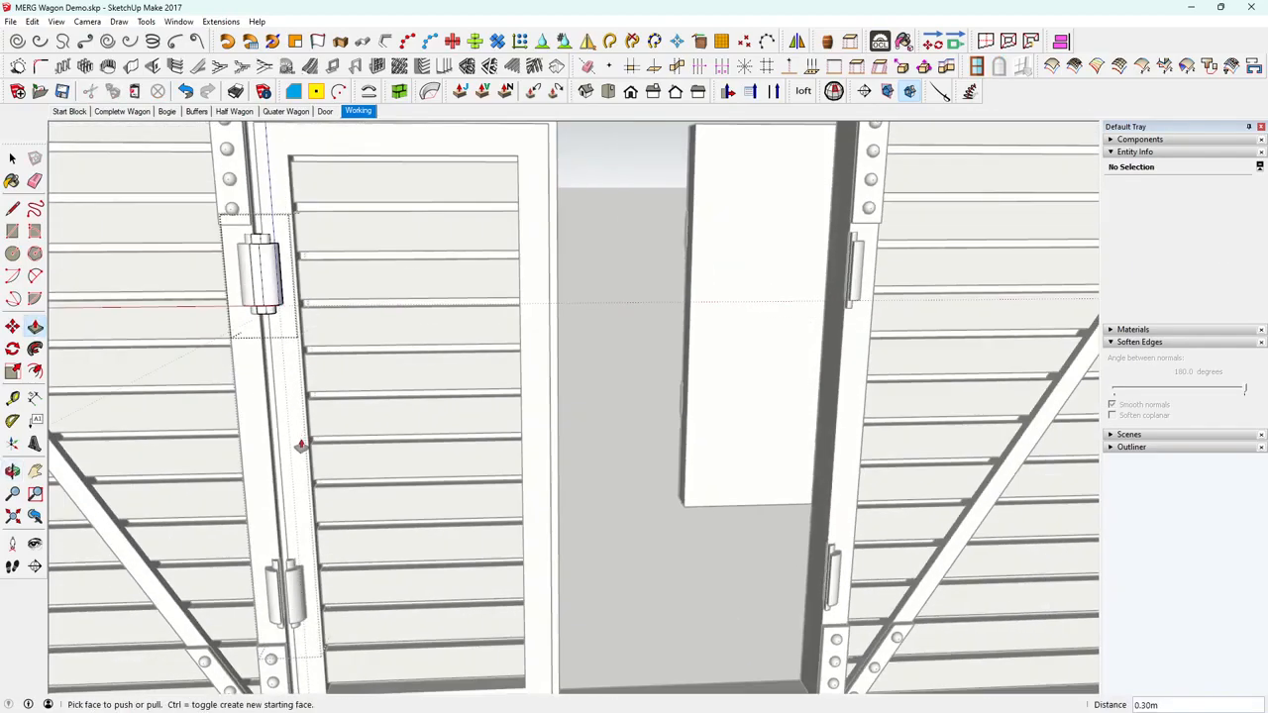
middle_click_drag(297, 469, 325, 428)
scroll(323, 453, "down", 2)
Undo the extensions of the upper hinge's side faces.
key("ctrl+z")
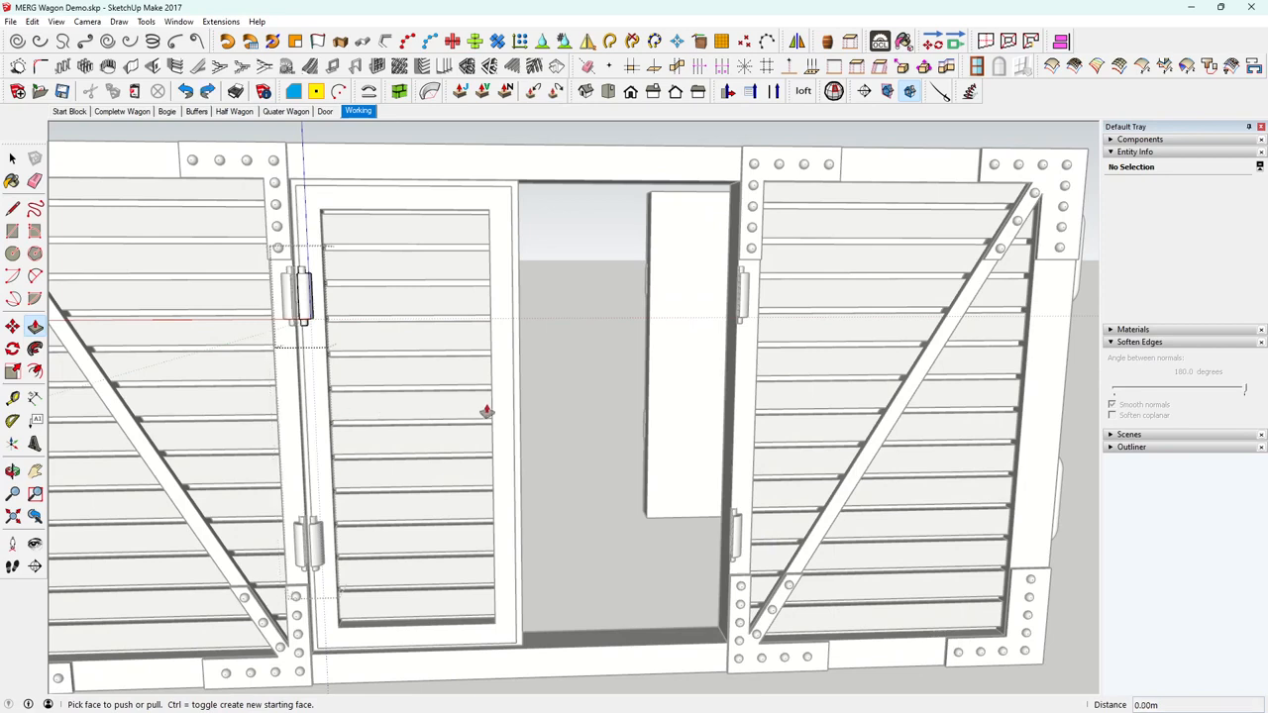
key("space")
scroll(566, 472, "down", 1)
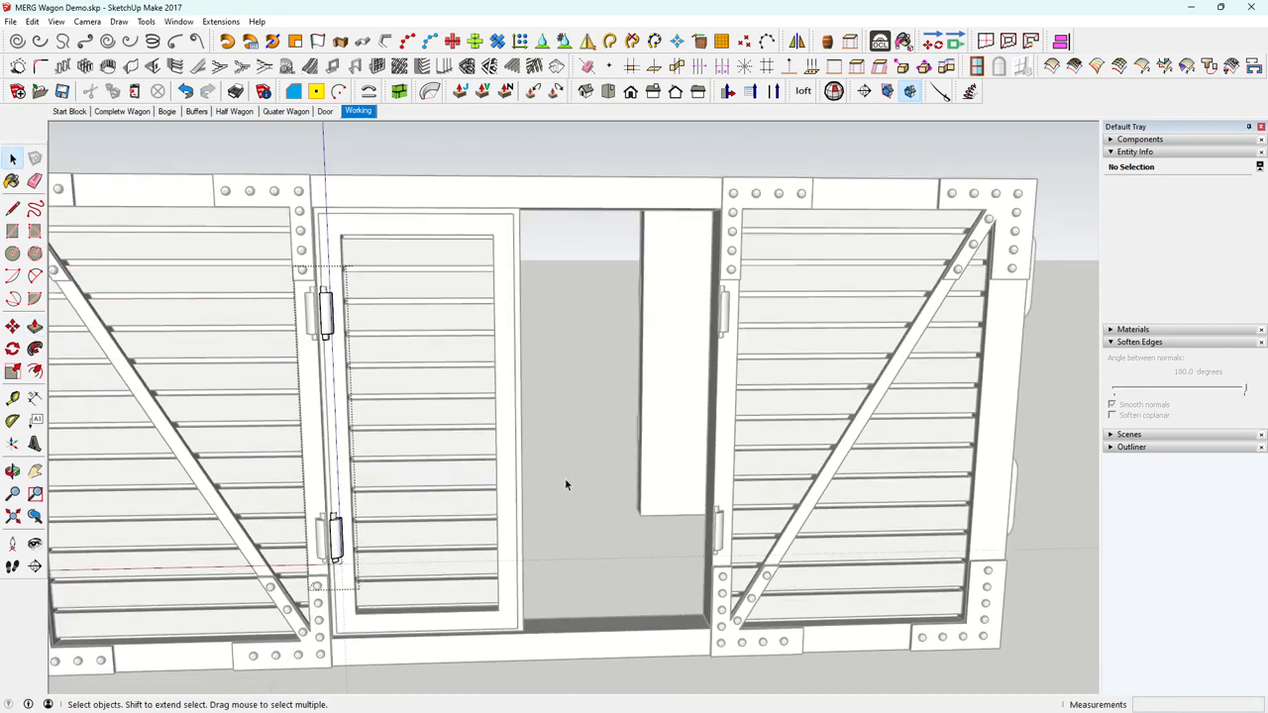
Open the door leaf's group for editing from the inside of the wagon.
middle_click_drag(566, 482, 387, 475)
scroll(379, 486, "up", 2)
middle_click_drag(461, 500, 439, 447)
middle_click_drag(784, 543, 710, 416, "shift")
left_click(621, 435)
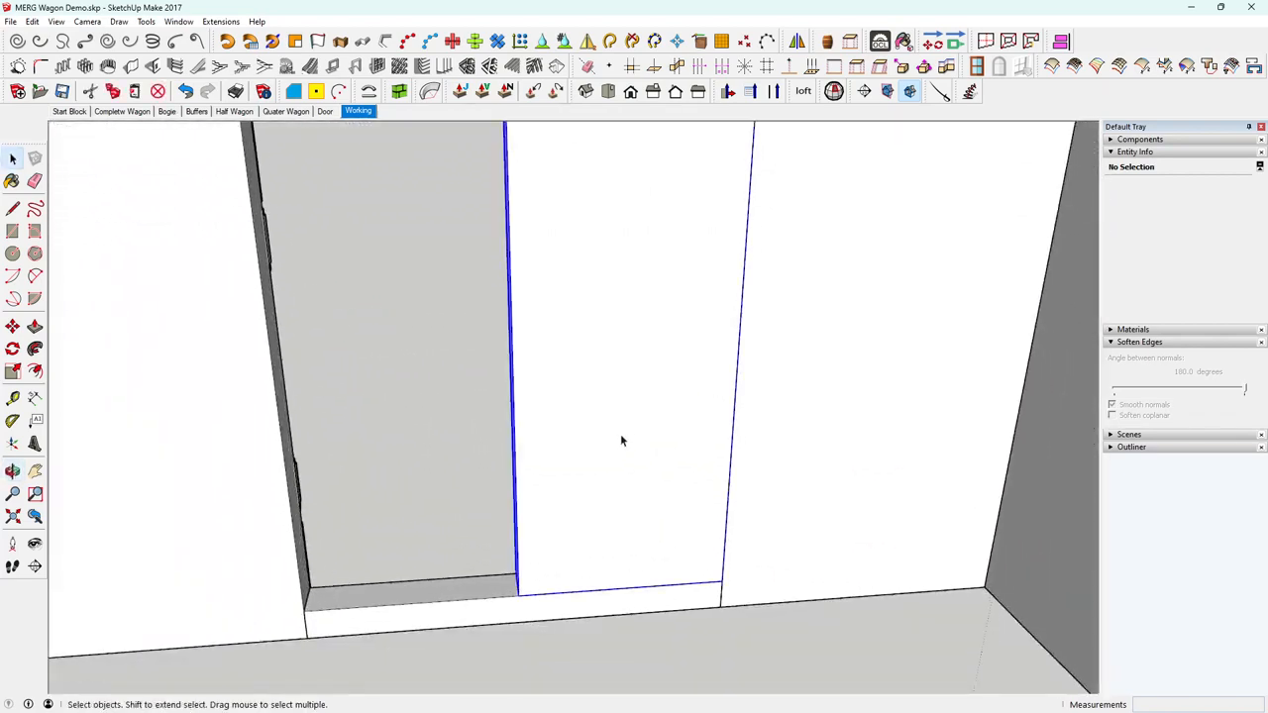
scroll(642, 436, "down", 3)
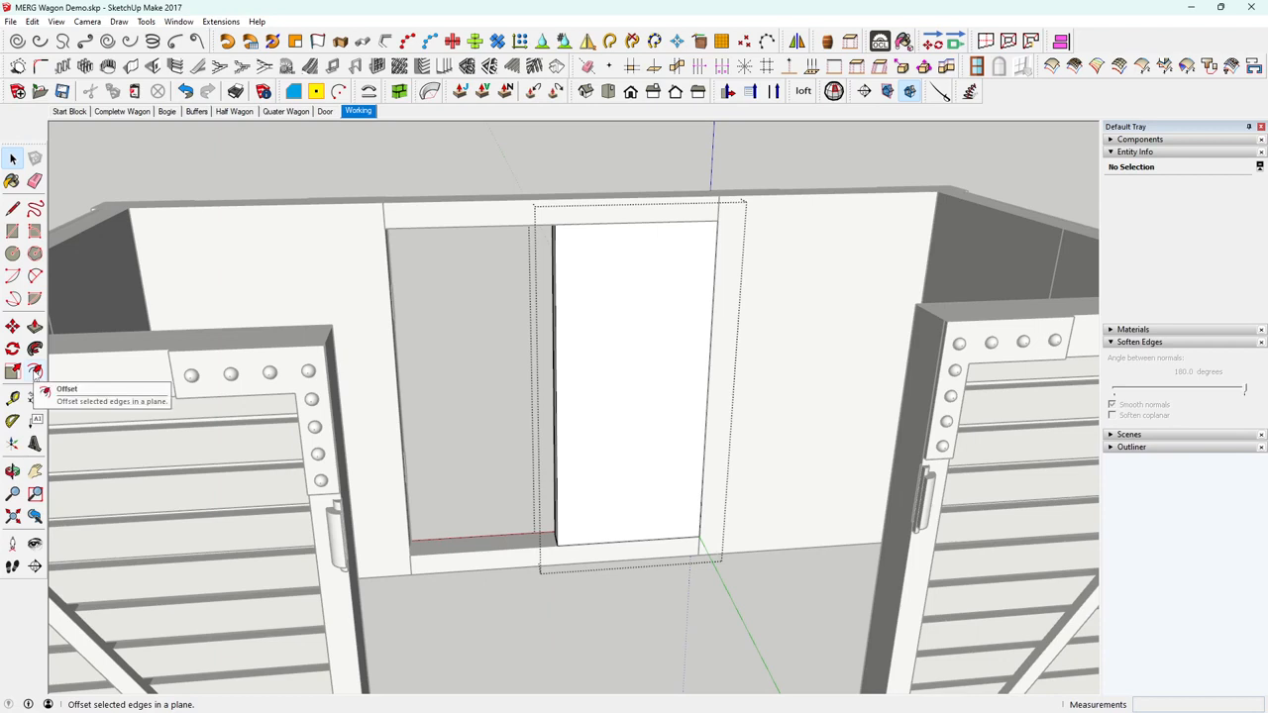
left_click(34, 372)
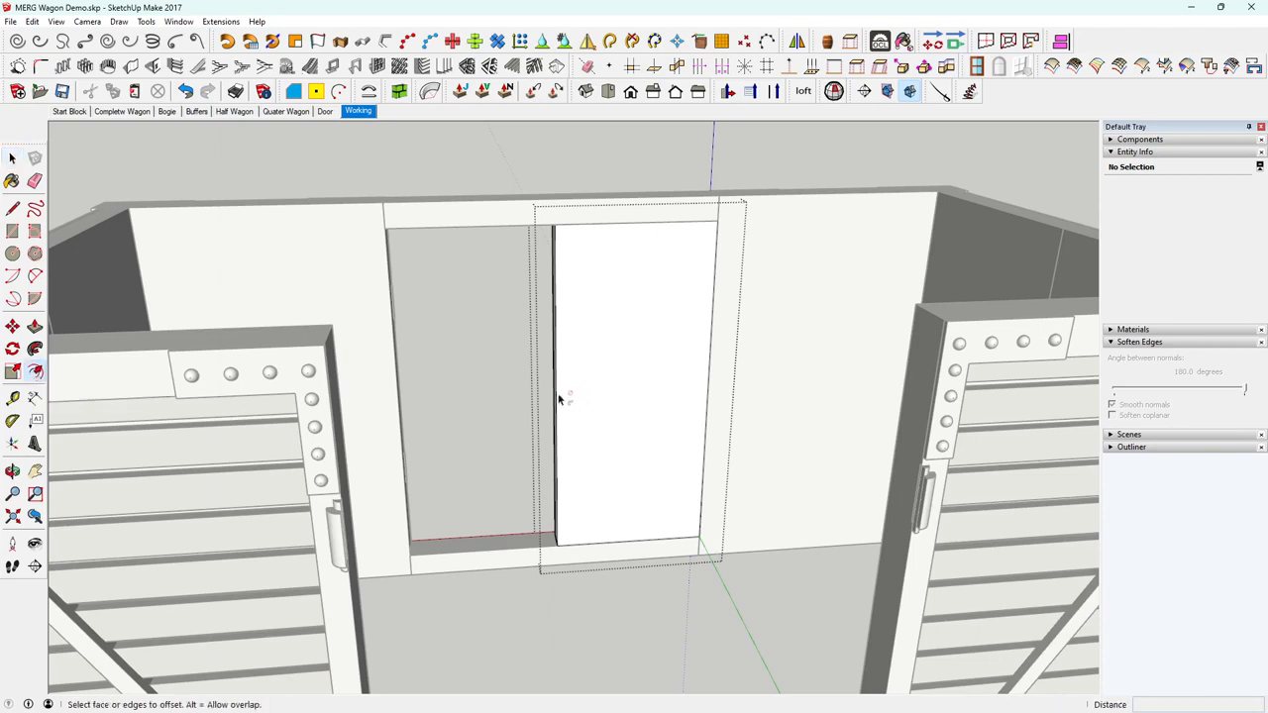
left_click(11, 159)
key("space")
Open the door leaf's solid panel group and offset the outline of its inner face inward.
left_click(604, 400)
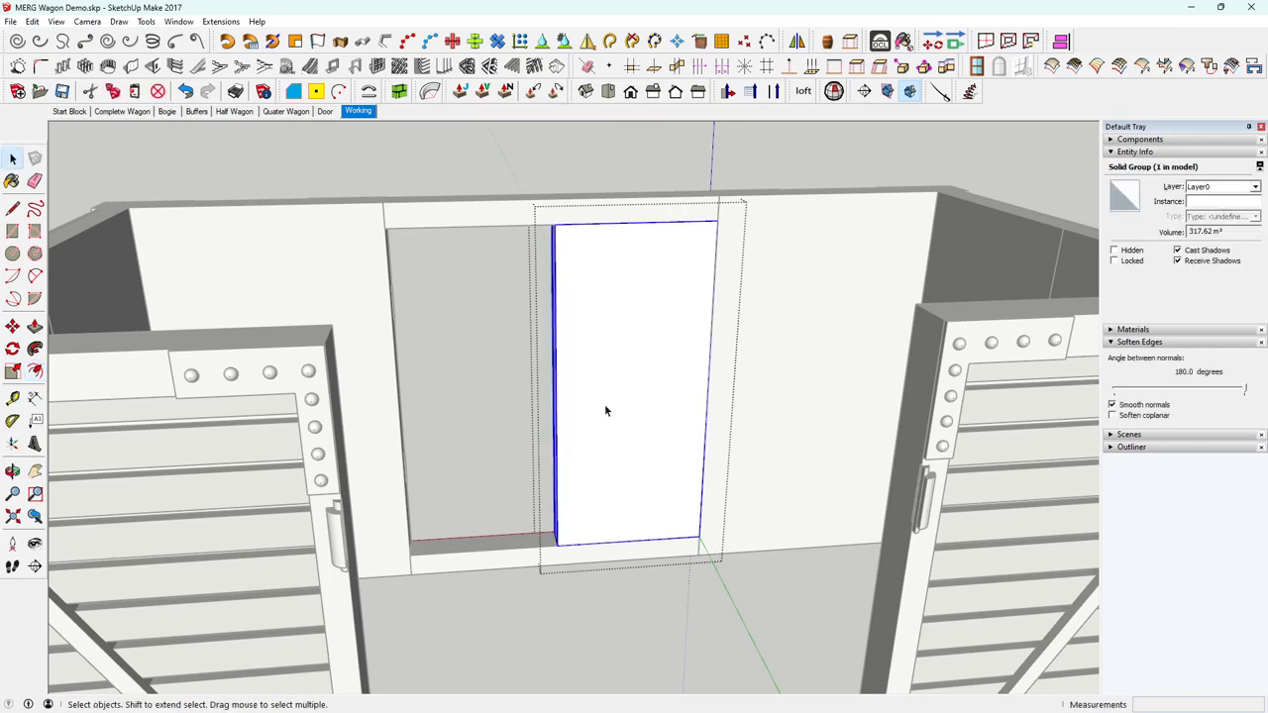
left_click(605, 406)
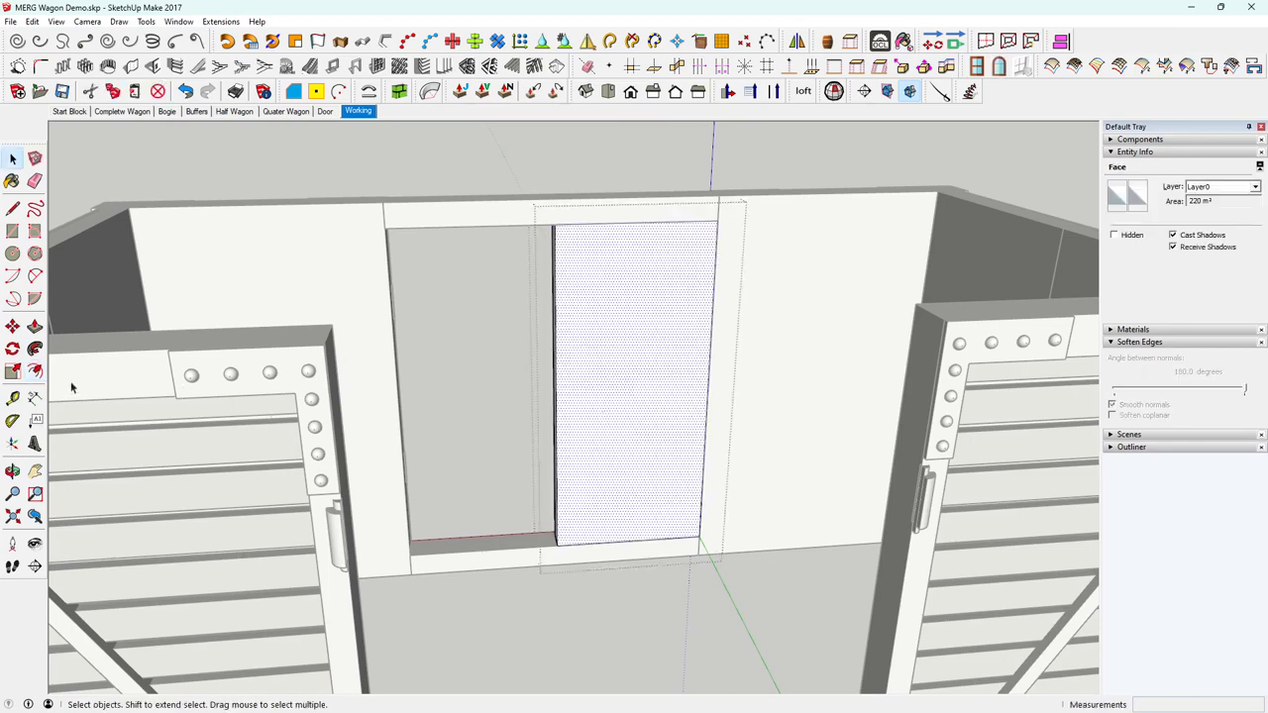
left_click(35, 370)
left_click(560, 390)
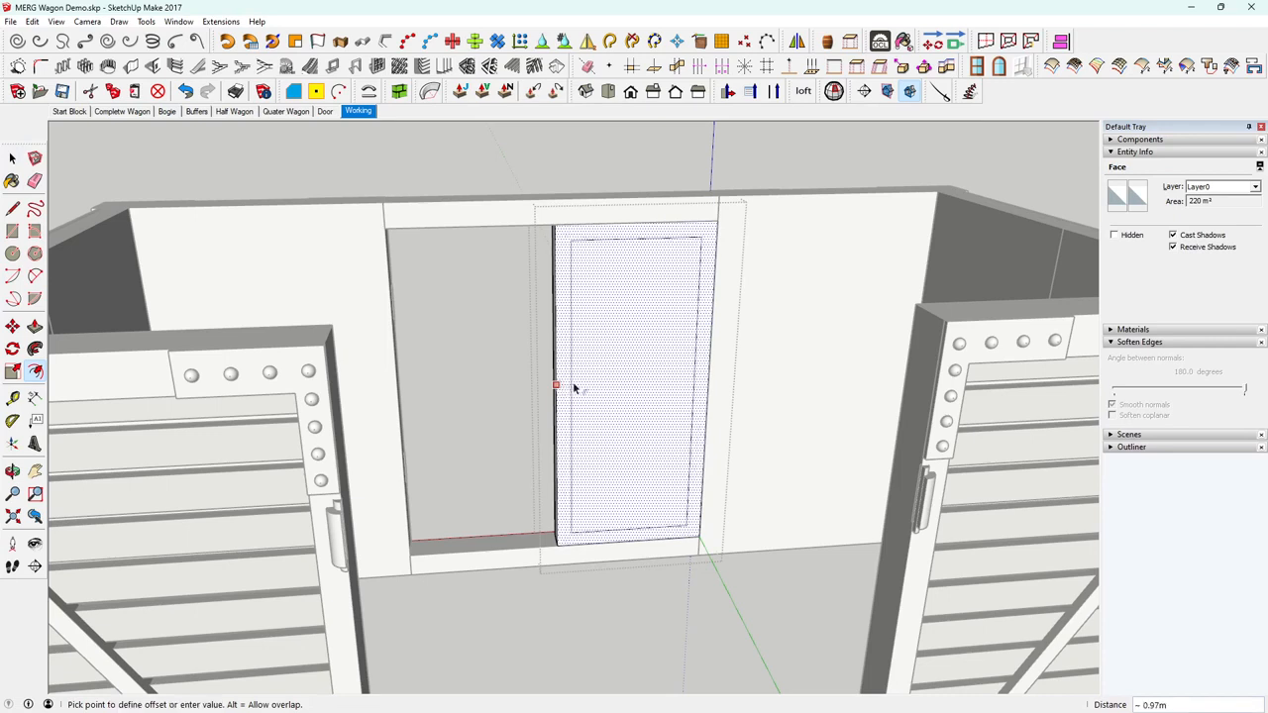
type("1")
key("Return")
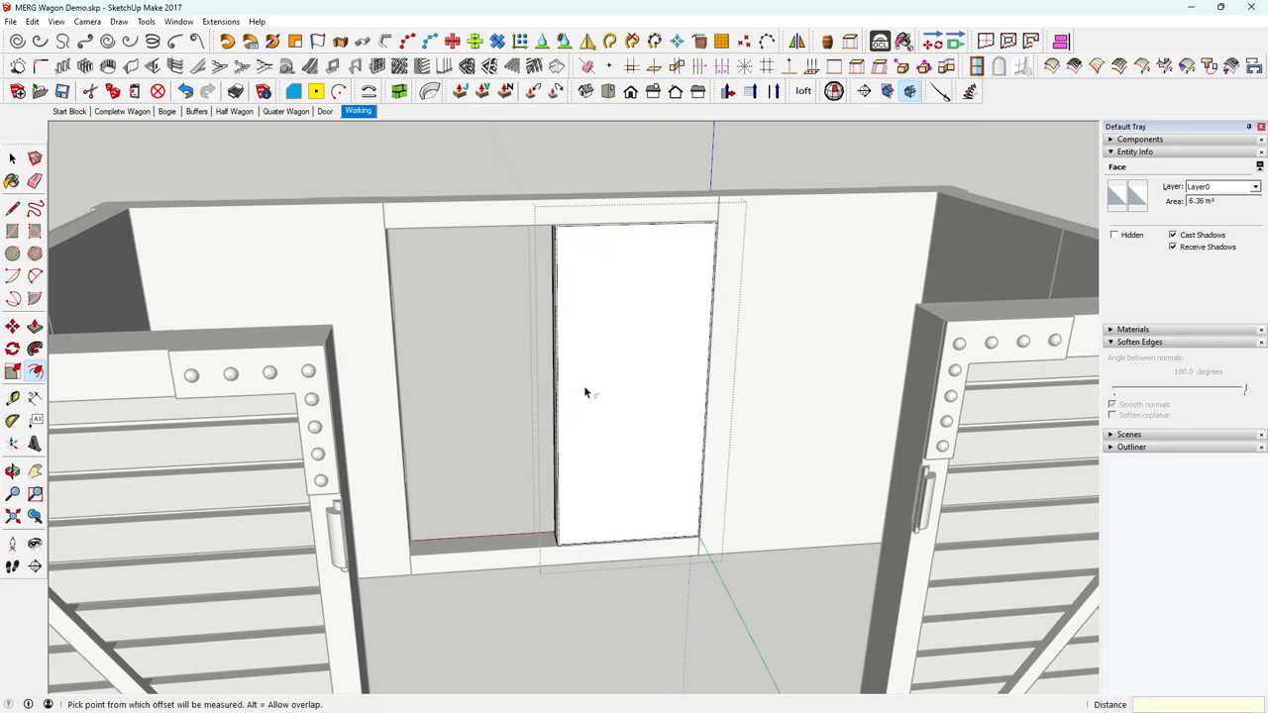
Offset the panel's inner-face outline 1 m inward and recess the enclosed face 0.80 m into the door leaf.
double_click(584, 392)
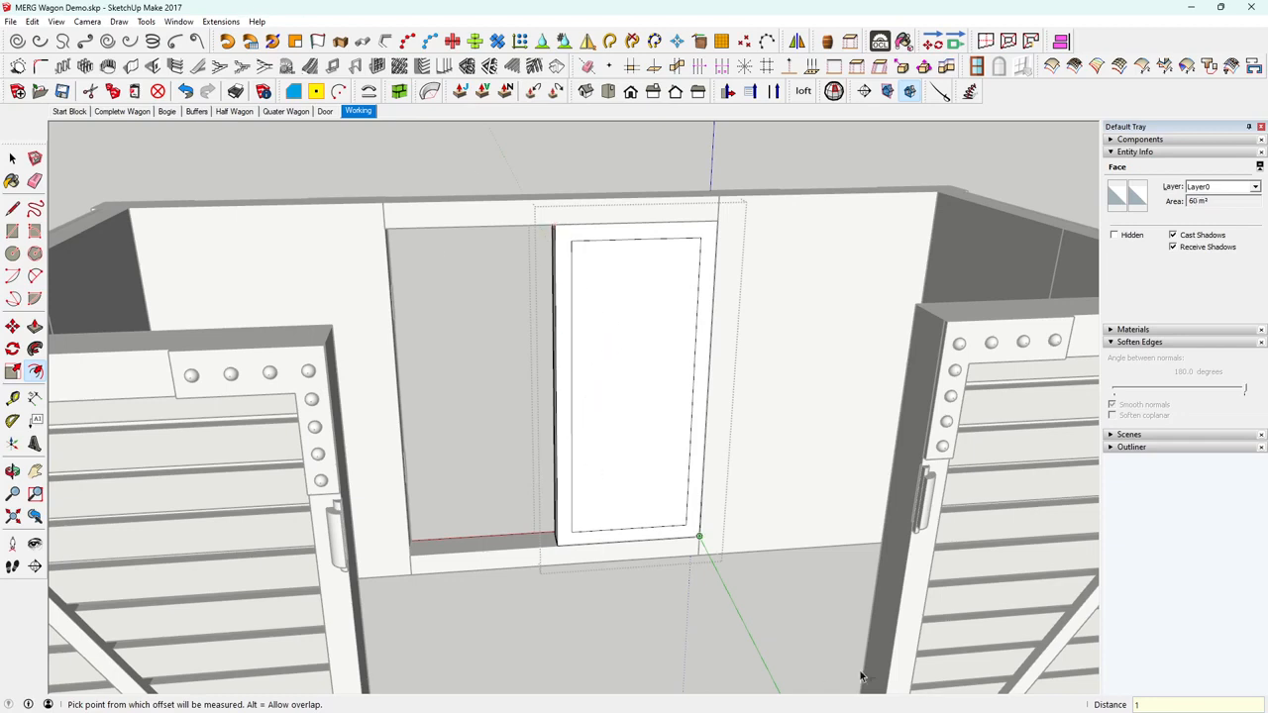
scroll(632, 382, "up", 2)
key("space")
left_click(627, 386)
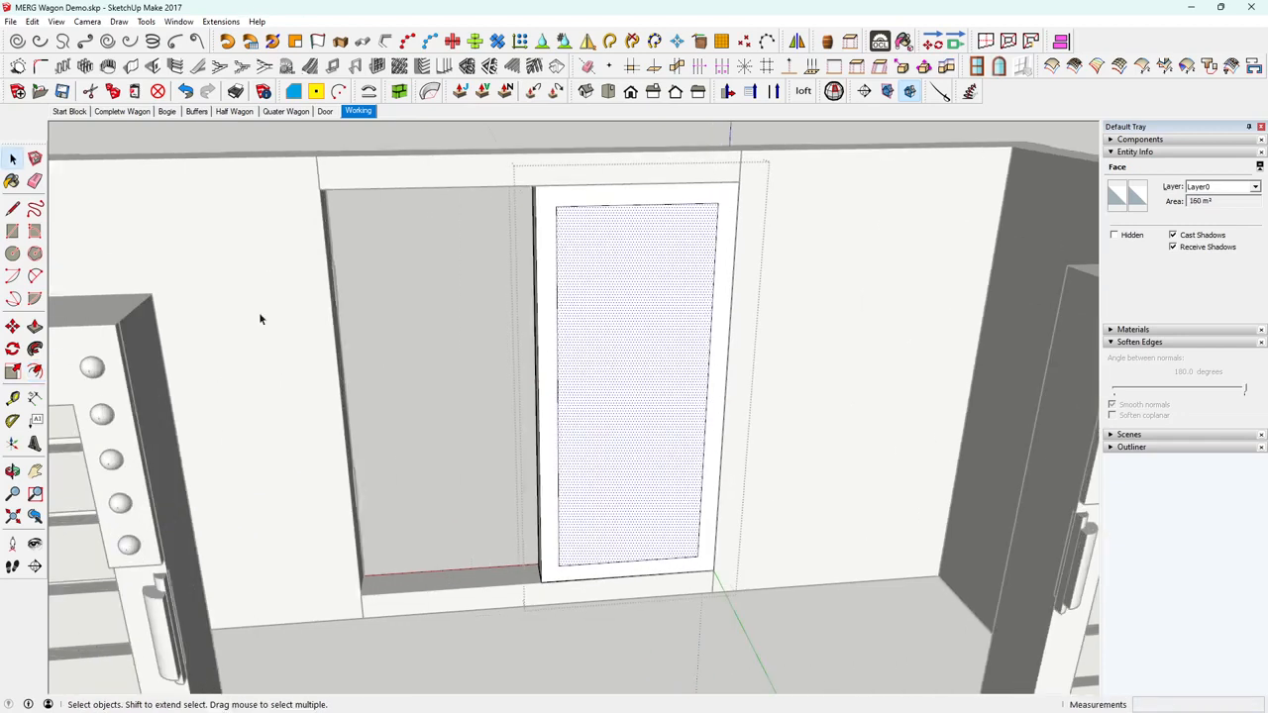
left_click(34, 326)
left_click(611, 419)
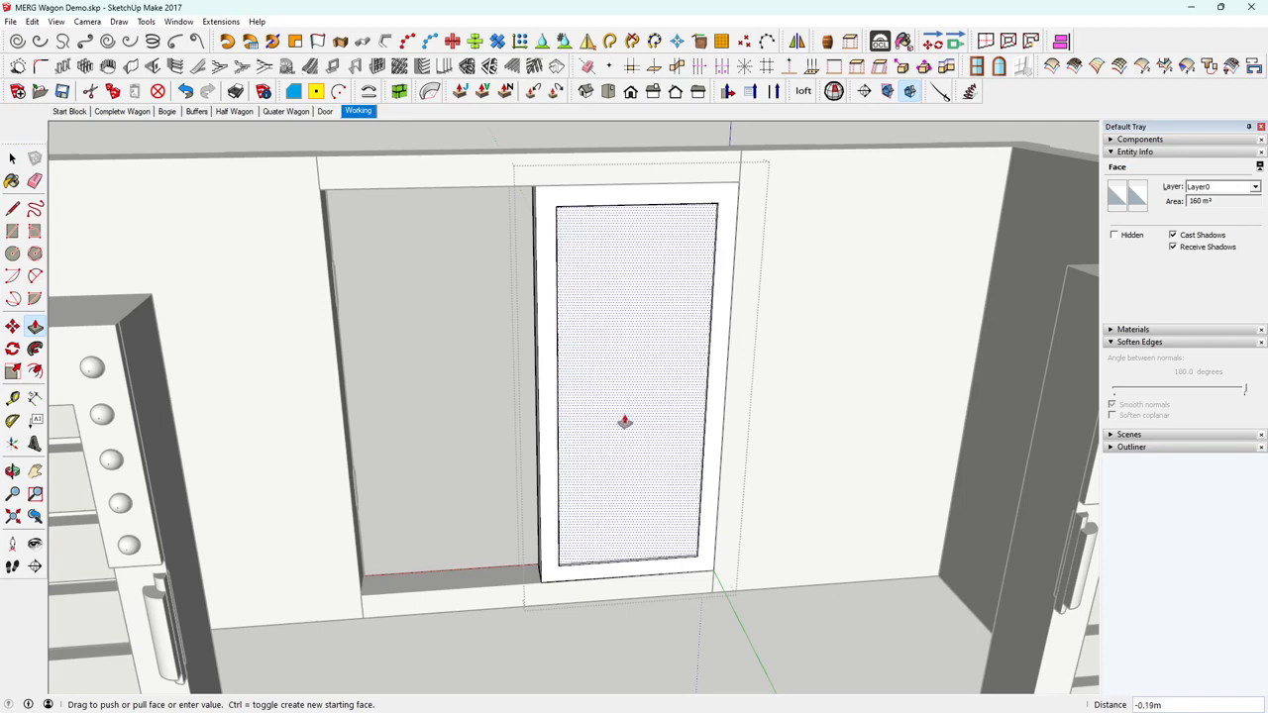
type(".8")
key("Return")
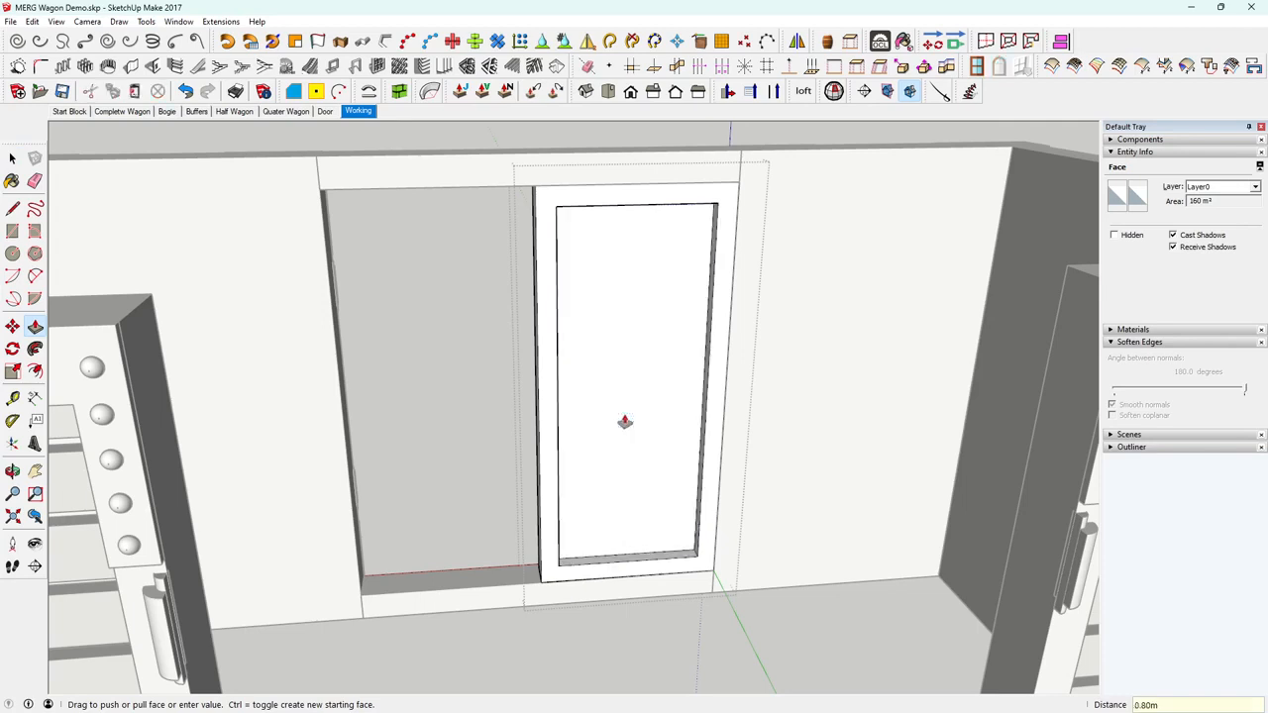
Copy the recessed face, leave the door leaf's groups and paste the face in place outside them.
key("space")
left_click(636, 451)
mouse_move(636, 451)
middle_mouse_down()
mouse_move(617, 461)
mouse_move(630, 454)
middle_mouse_up()
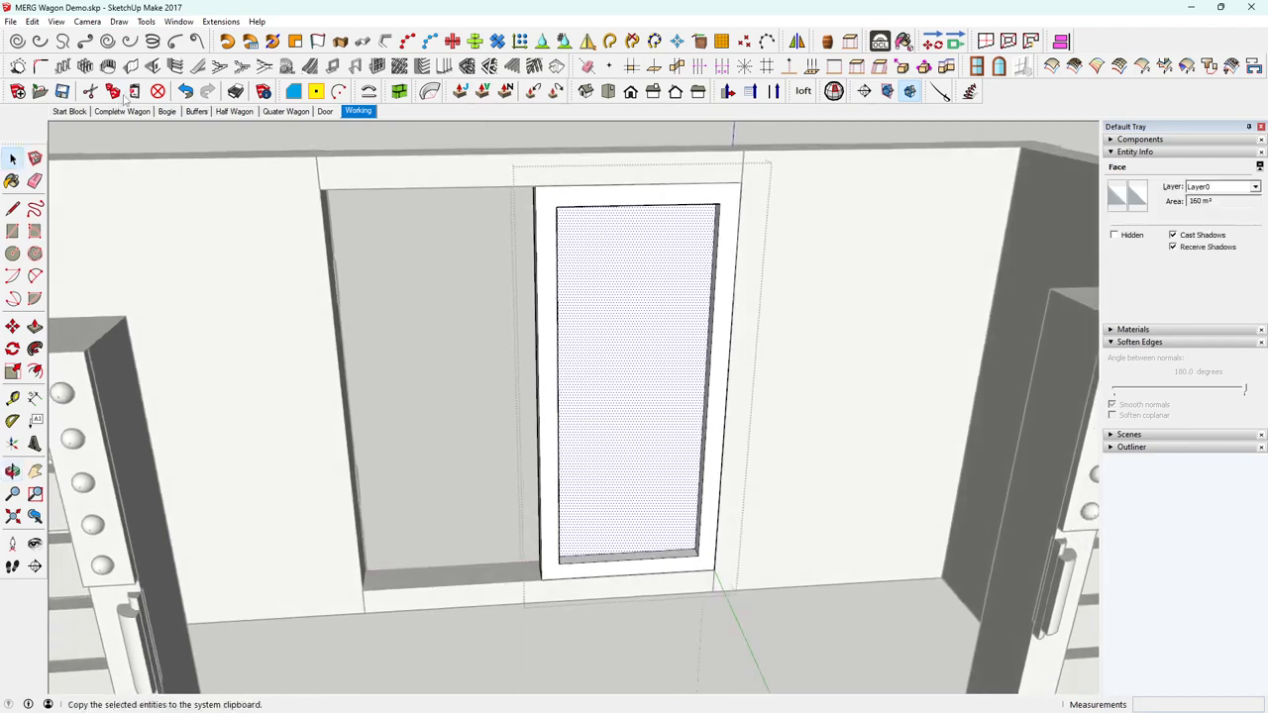
left_click(114, 92)
left_click(460, 401)
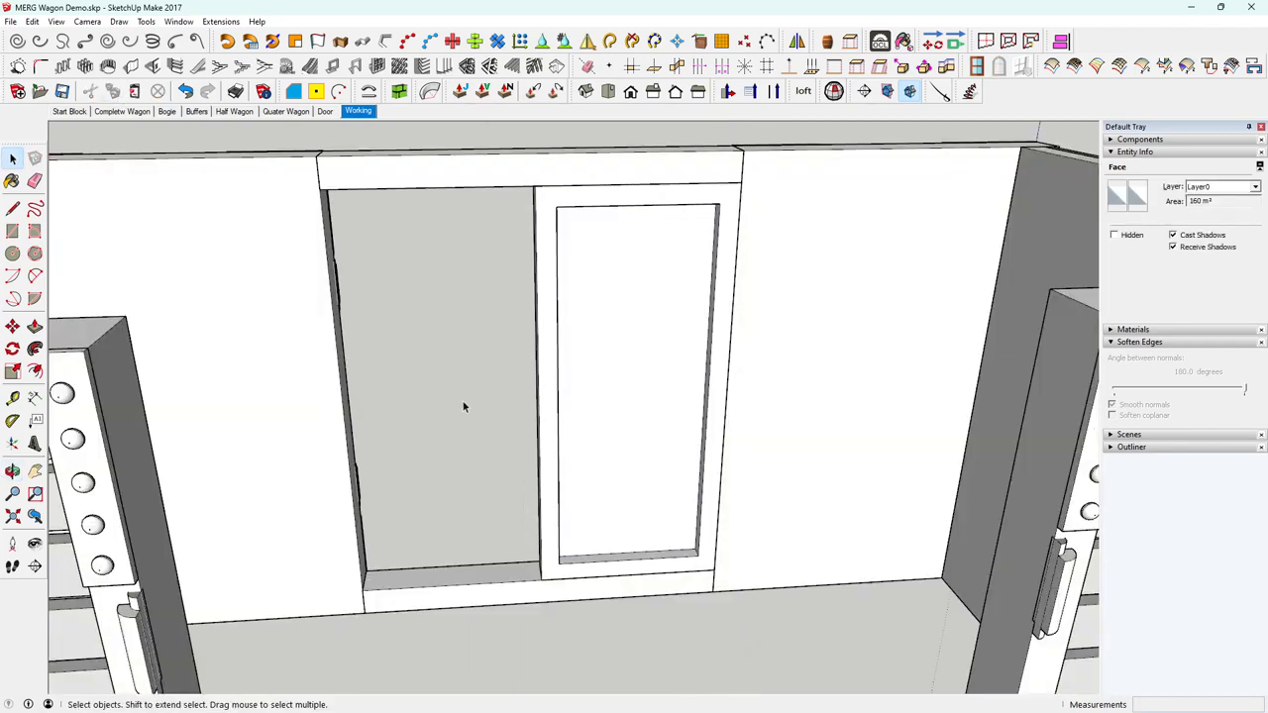
left_click(628, 446)
middle_click_drag(628, 446, 504, 344)
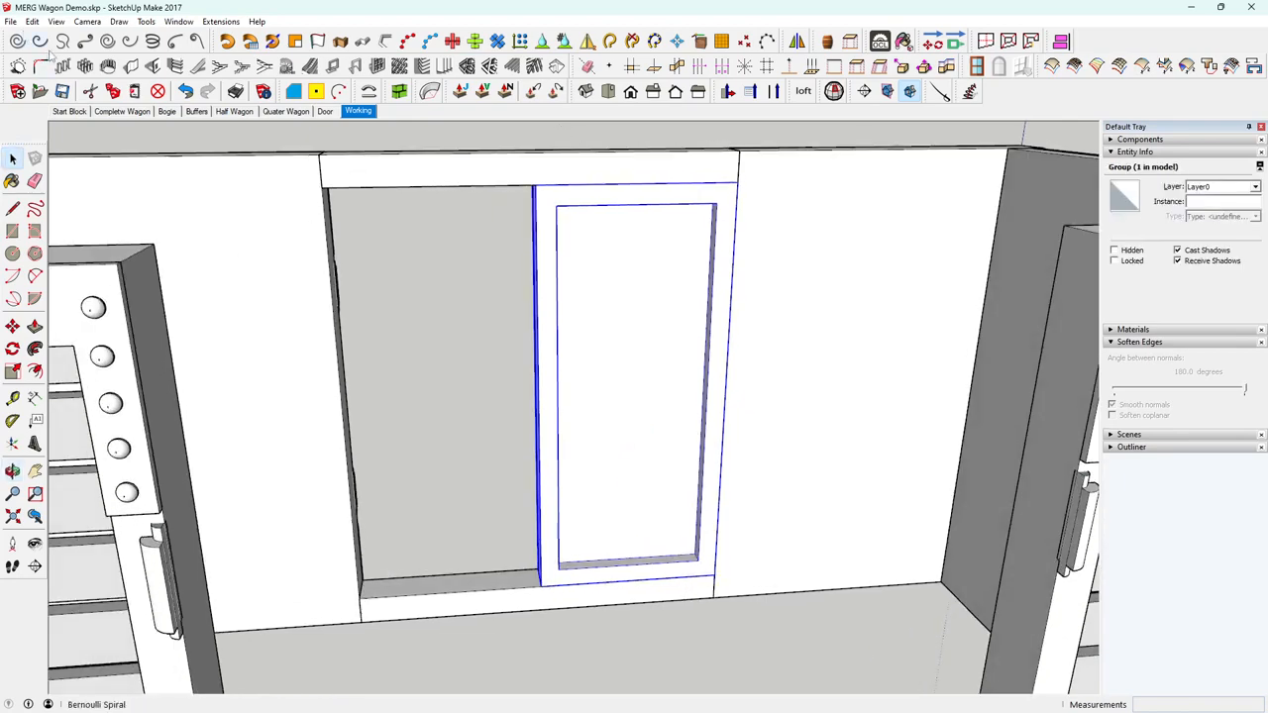
left_click(33, 20)
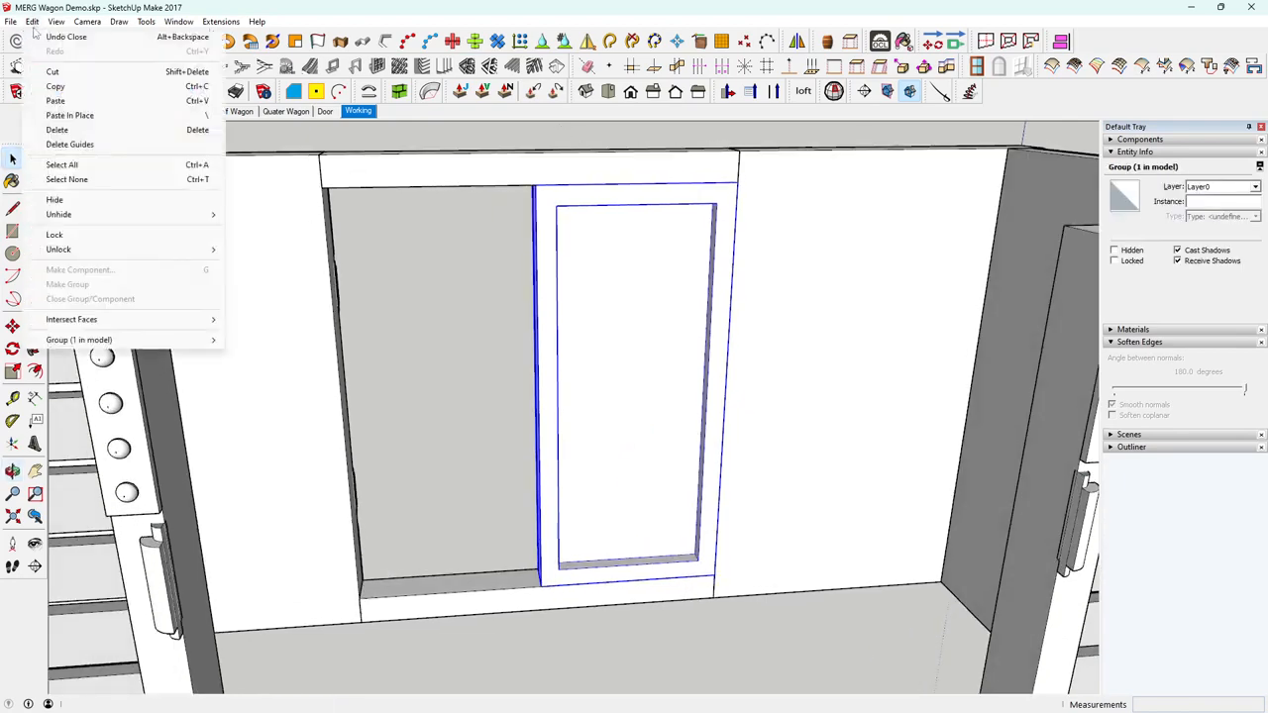
left_click(94, 116)
left_click(636, 483)
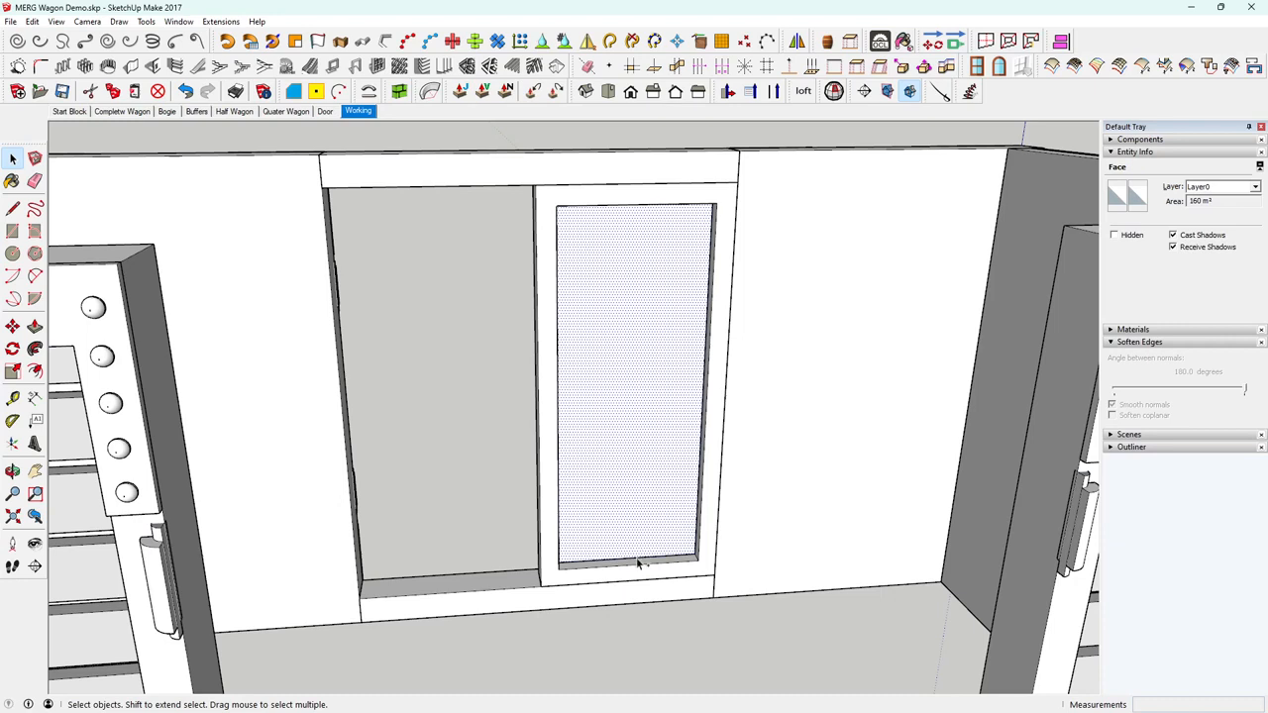
Clad the pasted face with Oob using the 01 Wood Cladding preset and a board length of 999.
left_click(399, 91)
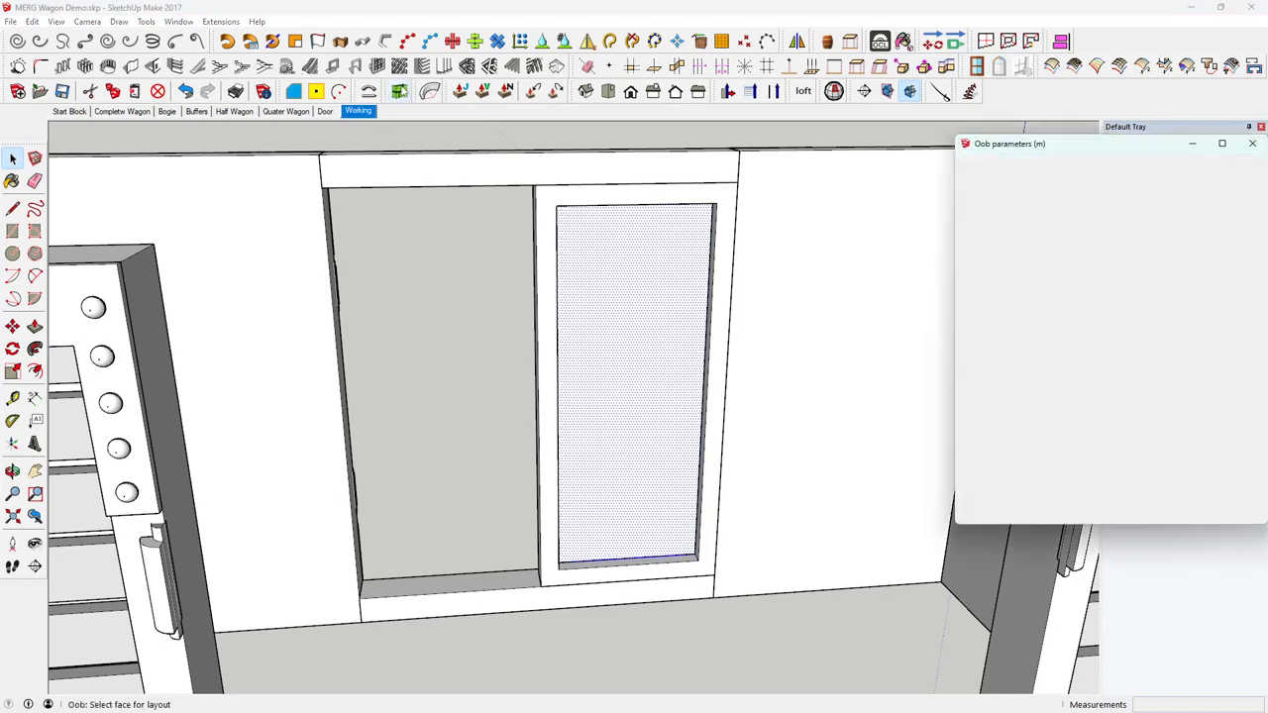
left_click(1139, 178)
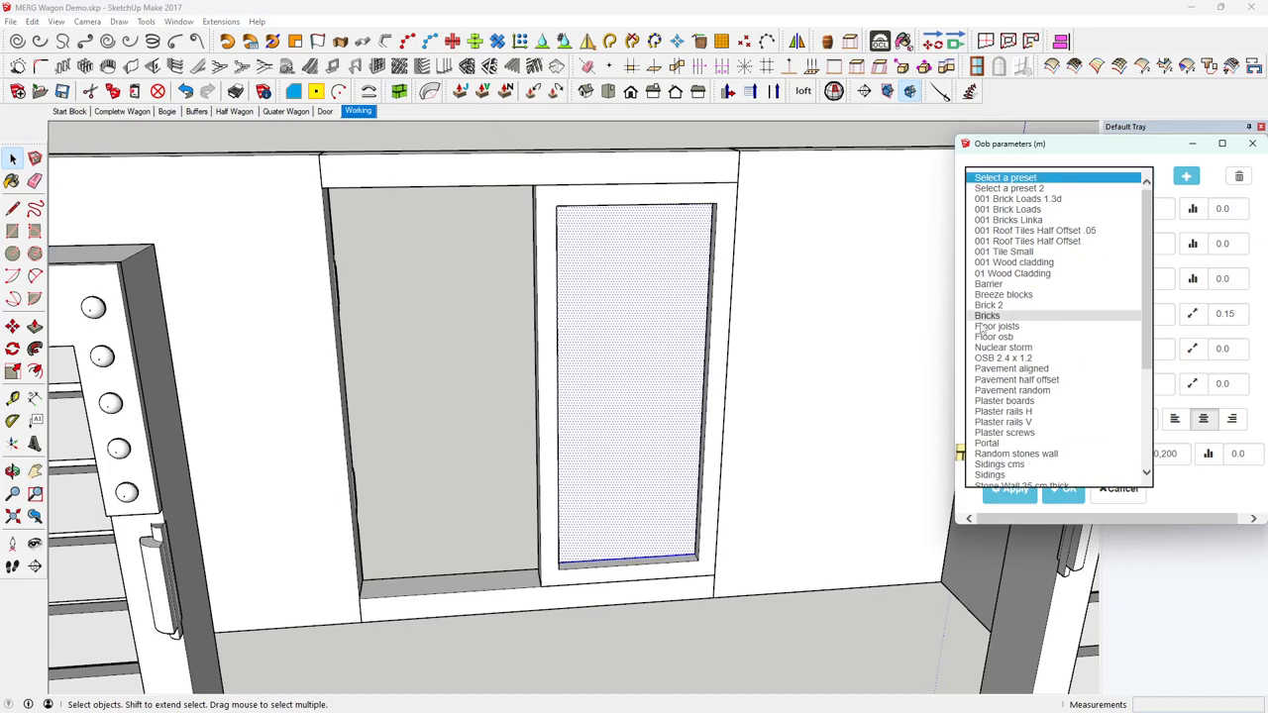
left_click(1069, 273)
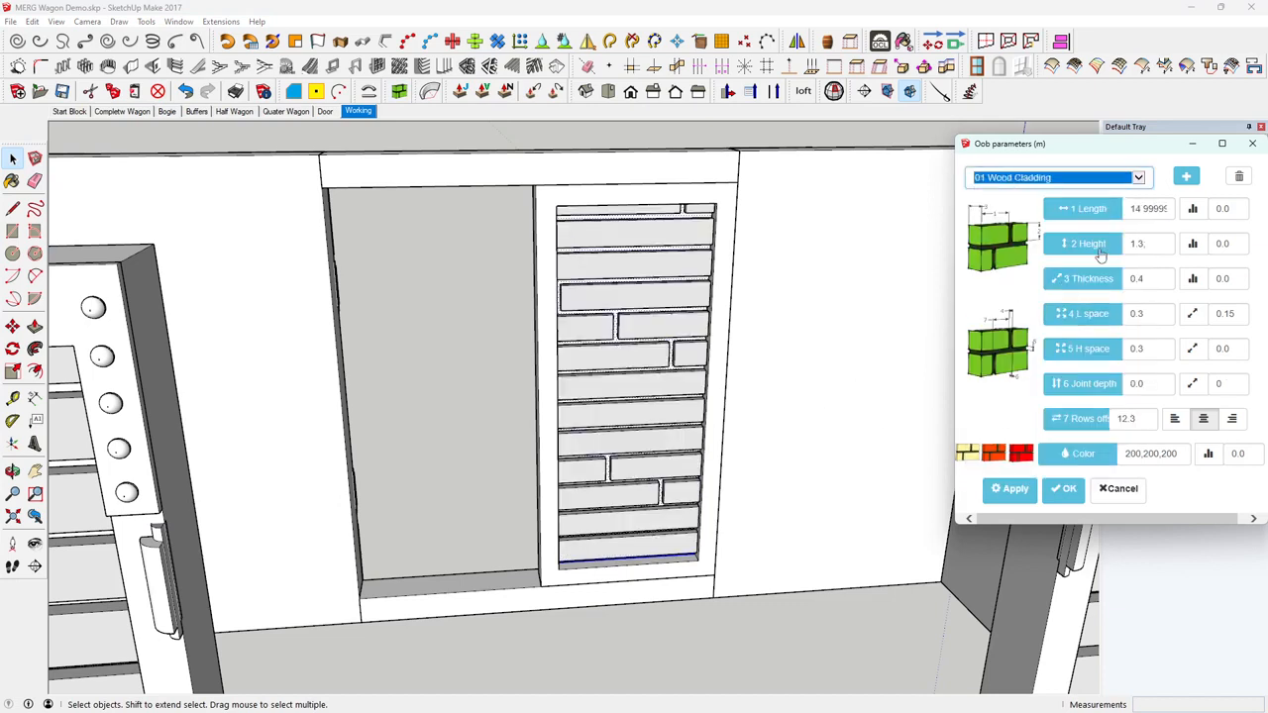
double_click(1123, 209)
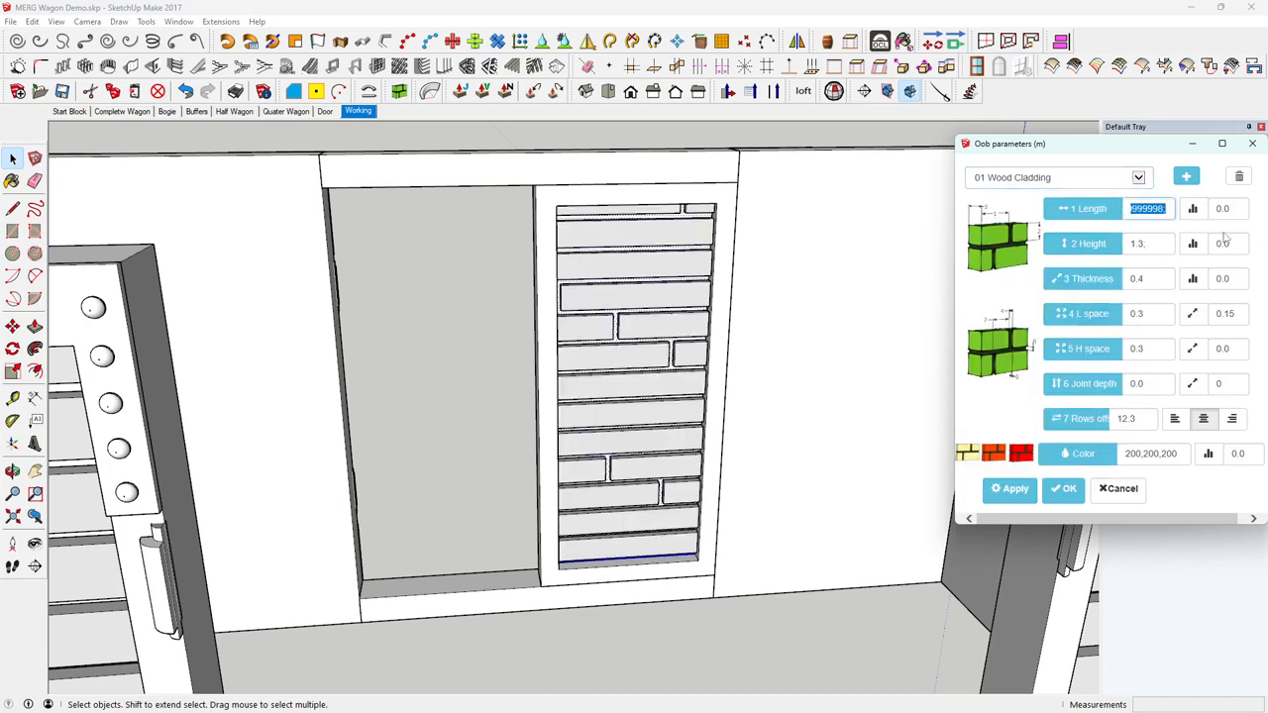
type("99")
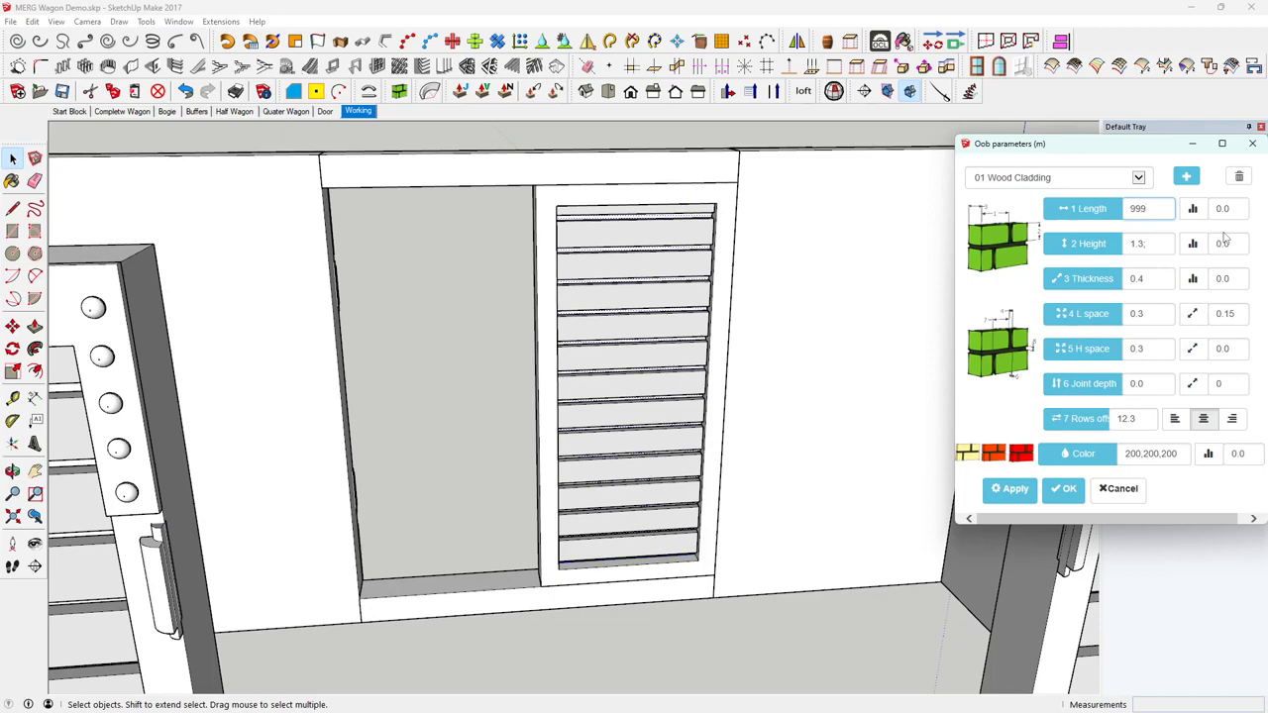
left_click(1064, 489)
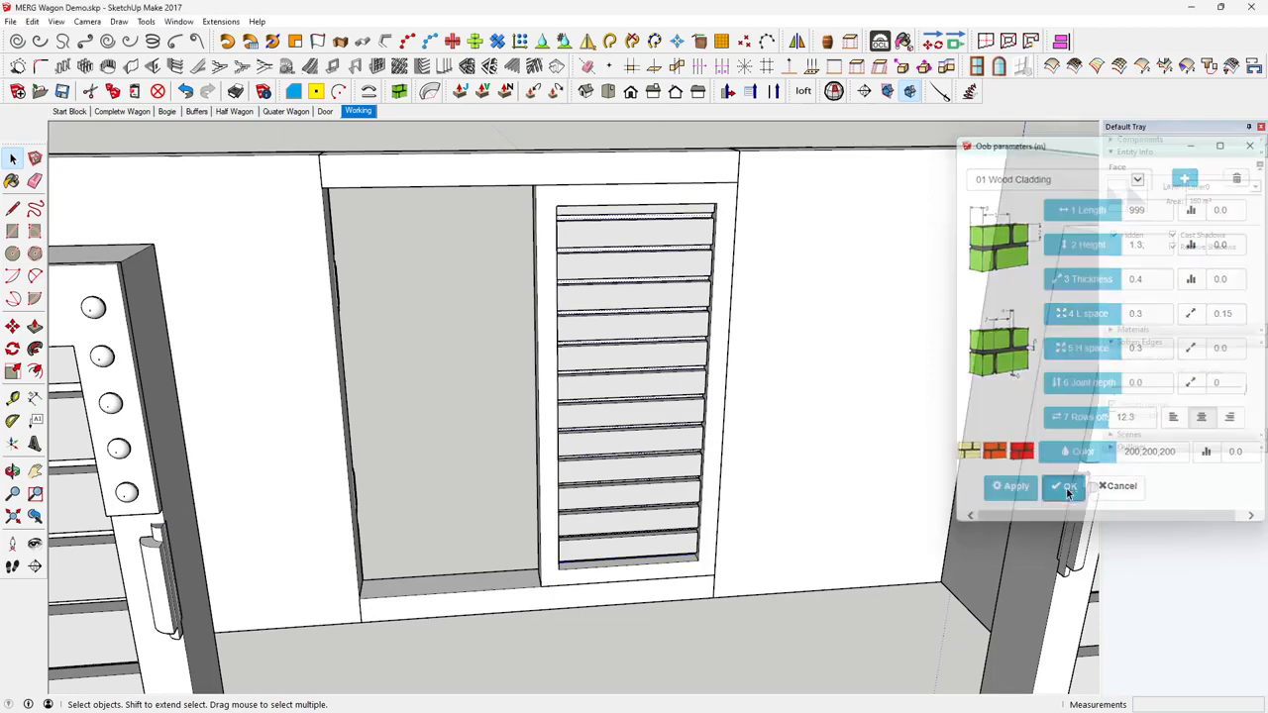
Cut the cladding group and paste it in place inside the door leaf's group, leaving the group at the end.
middle_click_drag(683, 646, 614, 430)
left_click(616, 448)
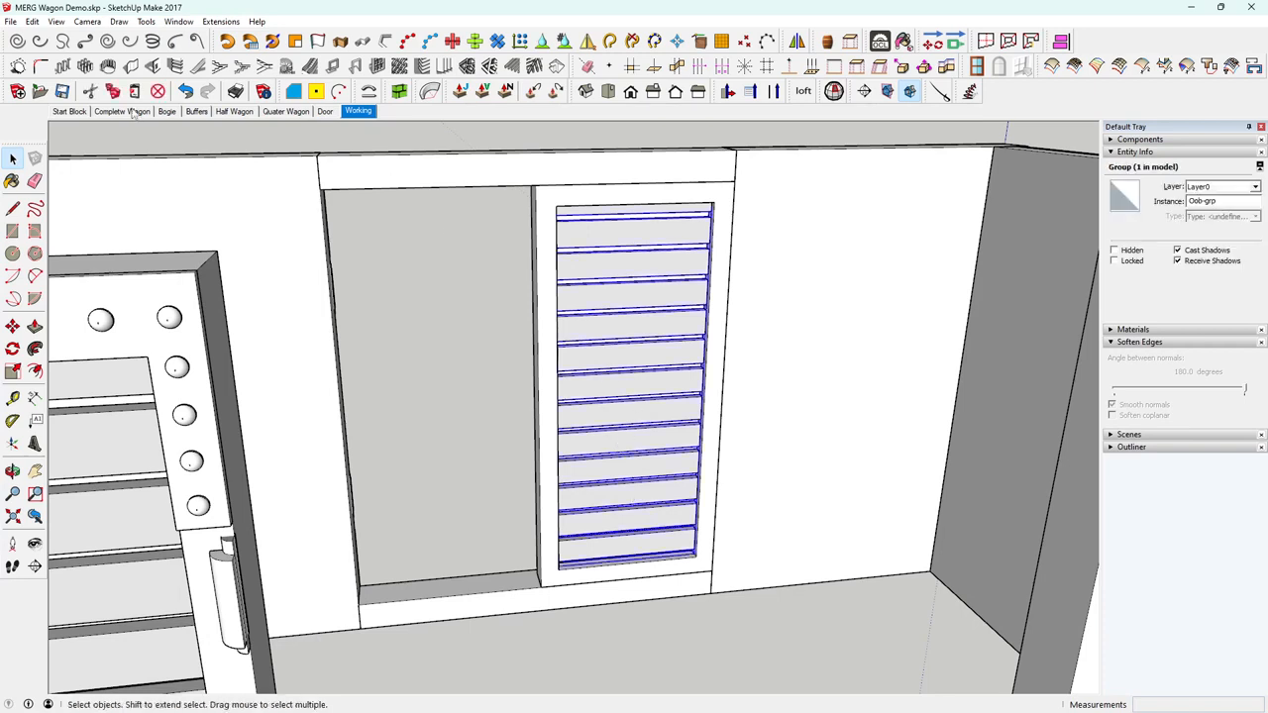
left_click(90, 91)
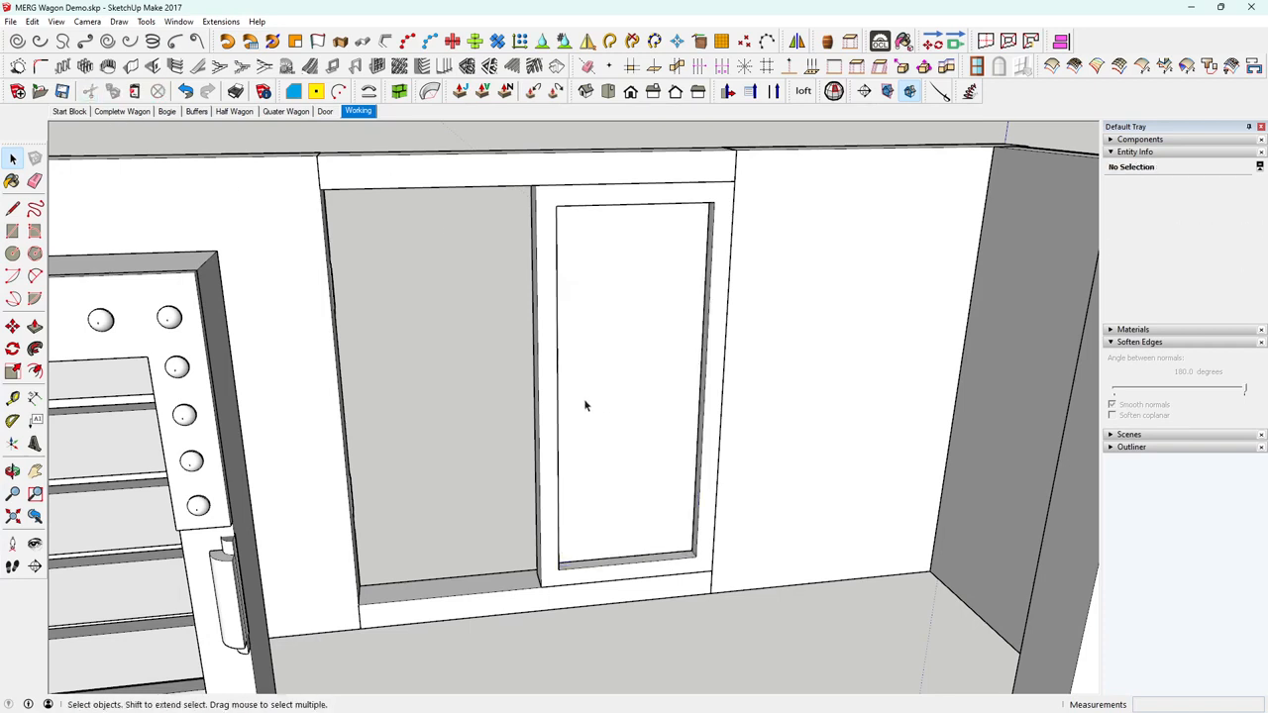
left_click(545, 410)
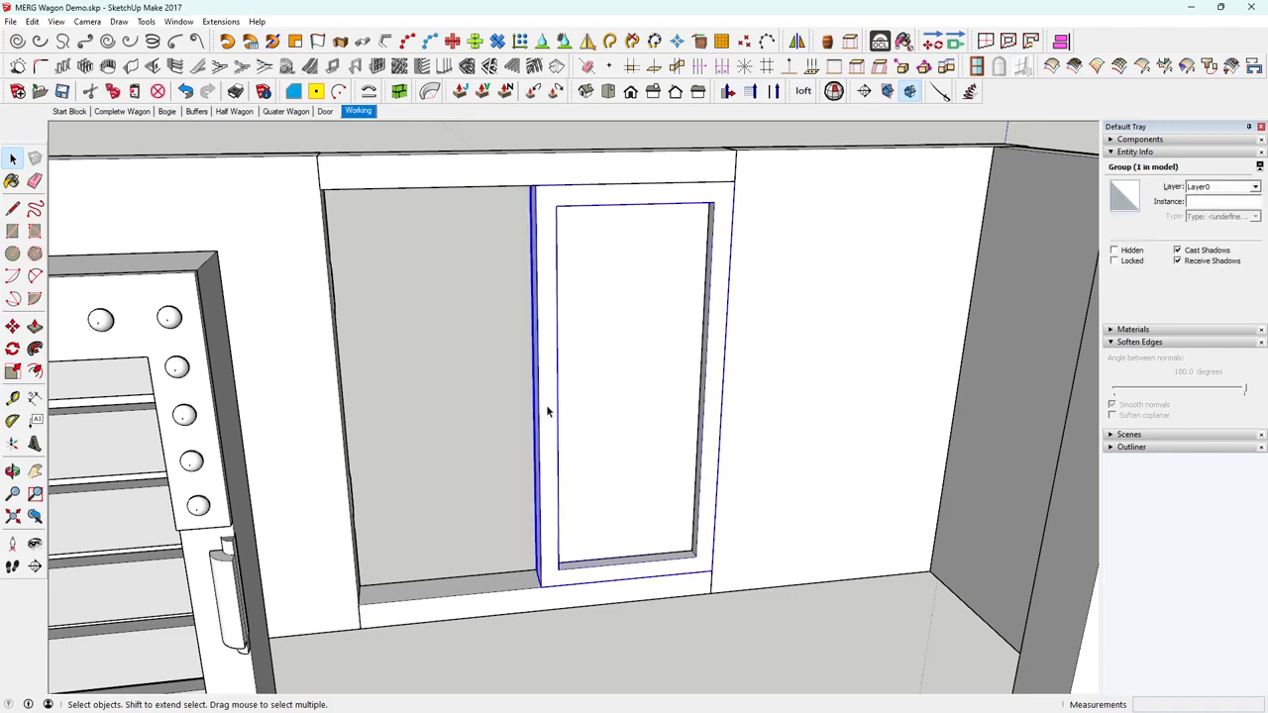
double_click(548, 410)
left_click(32, 22)
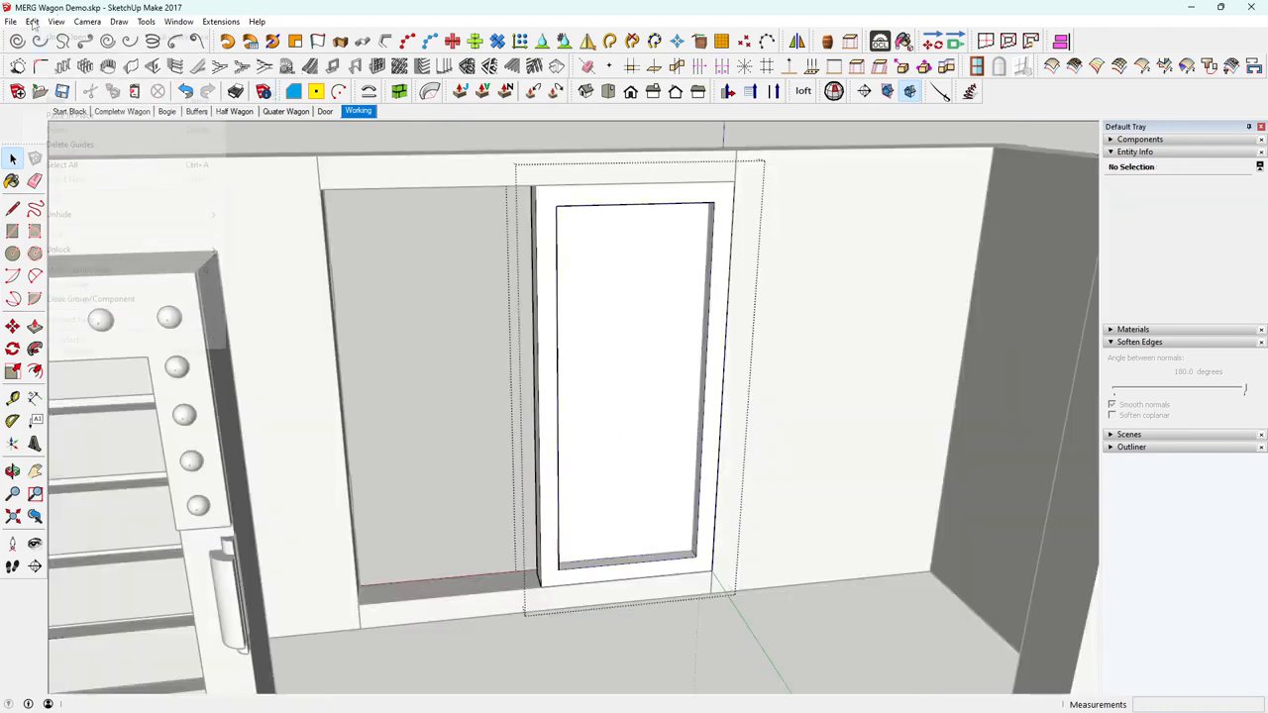
left_click(89, 117)
middle_click_drag(469, 376, 1048, 417)
left_click(475, 417)
Hide the door leaf group from the outside of the wagon.
middle_click_drag(574, 433, 966, 376)
mouse_move(643, 445)
middle_mouse_down()
mouse_move(611, 439)
mouse_move(662, 441)
middle_mouse_up()
left_click(626, 454)
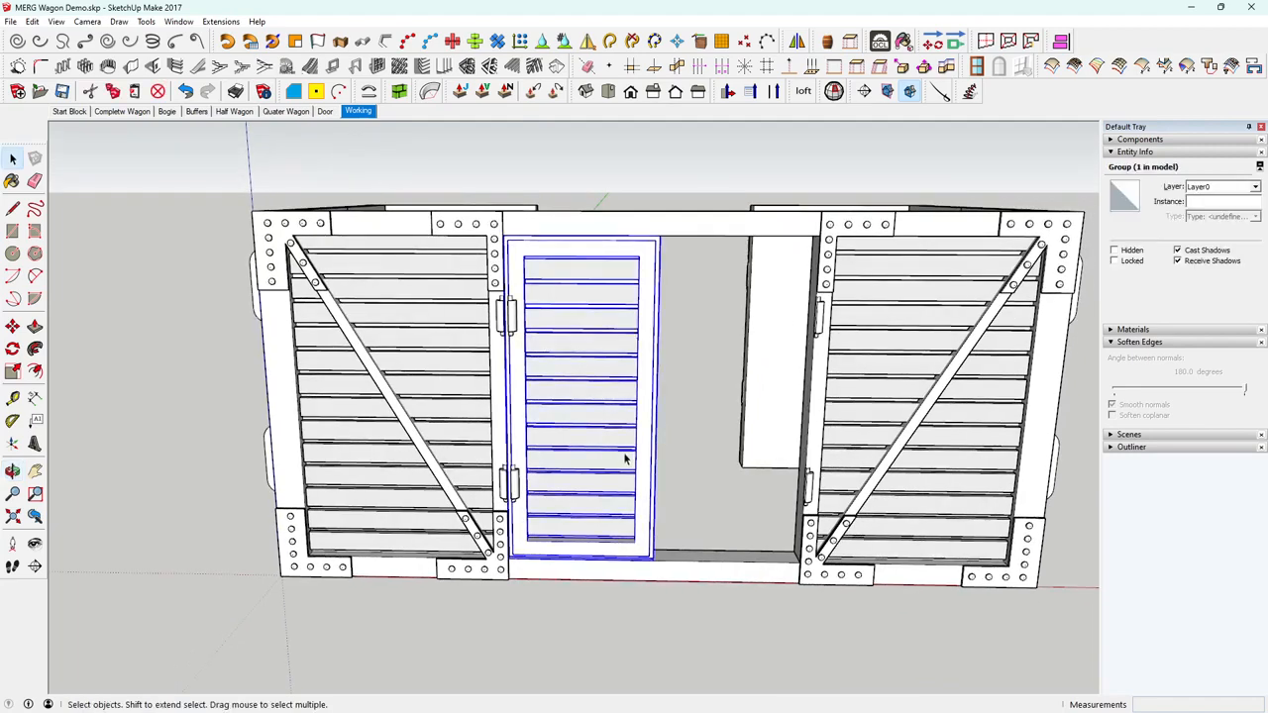
right_click(626, 454)
left_click(657, 240)
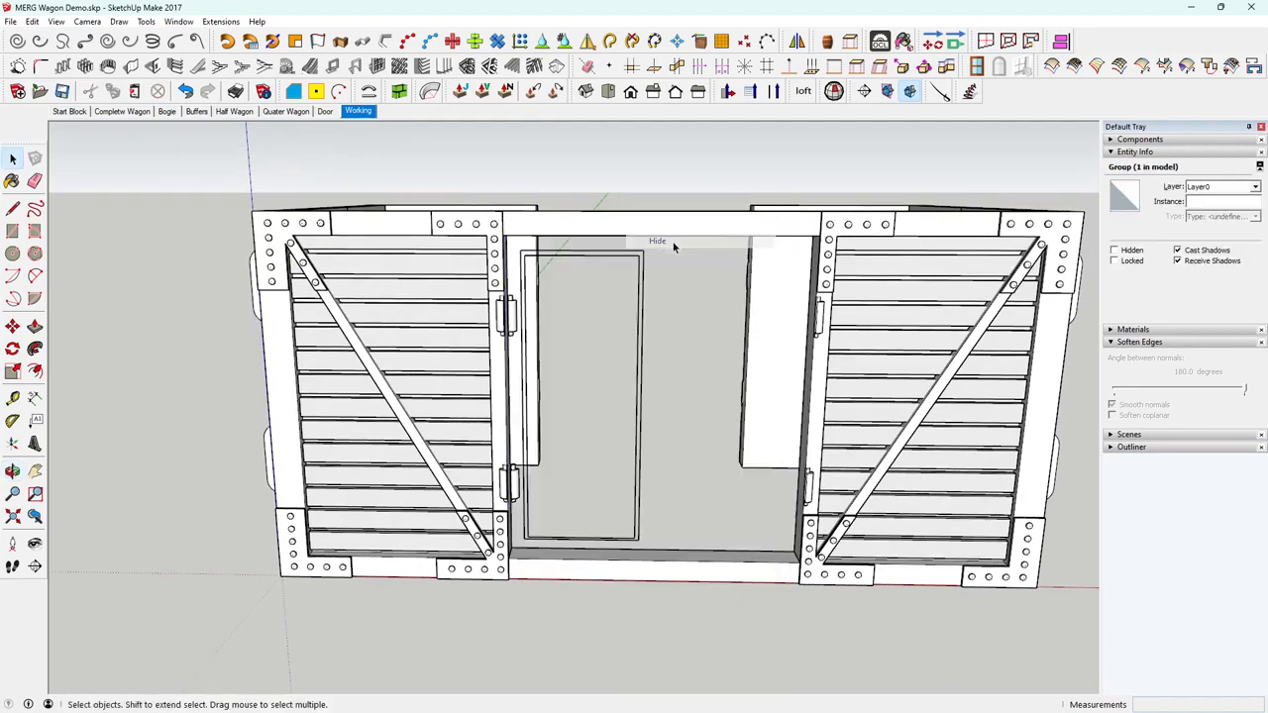
Delete the leftover pasted face and its edges from the door opening.
middle_click_drag(649, 390, 670, 462)
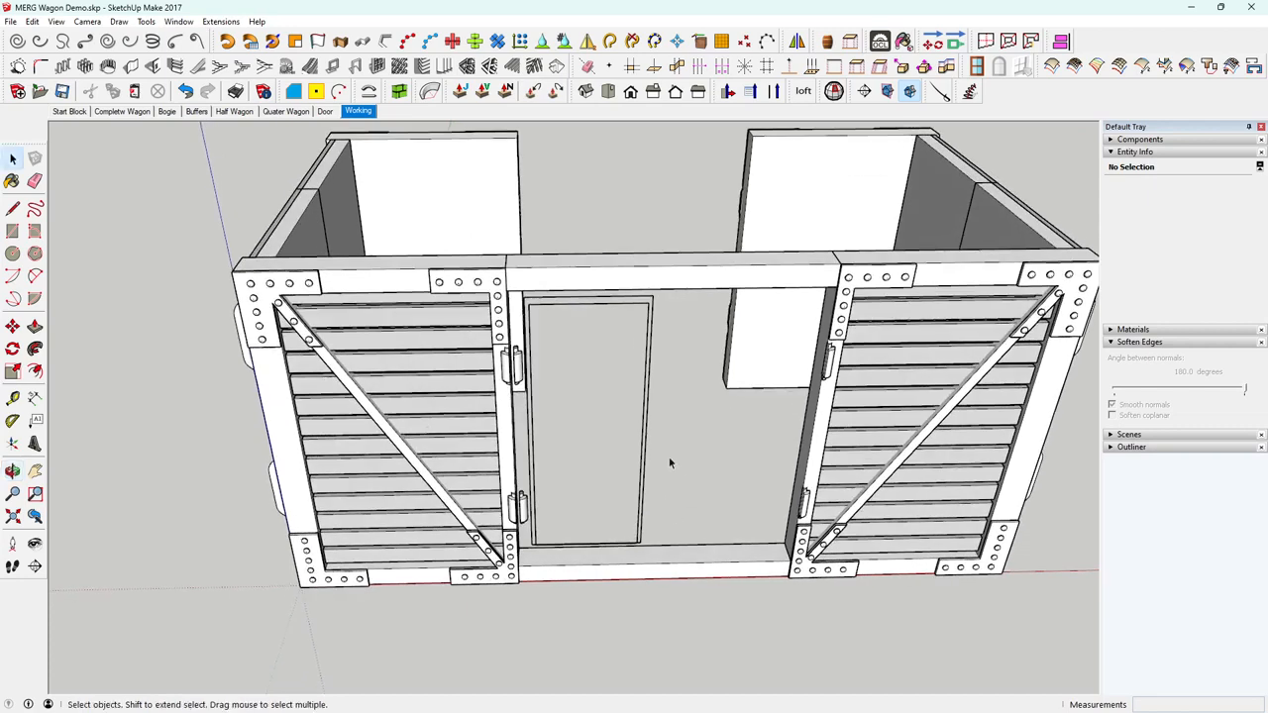
scroll(649, 451, "up", 3)
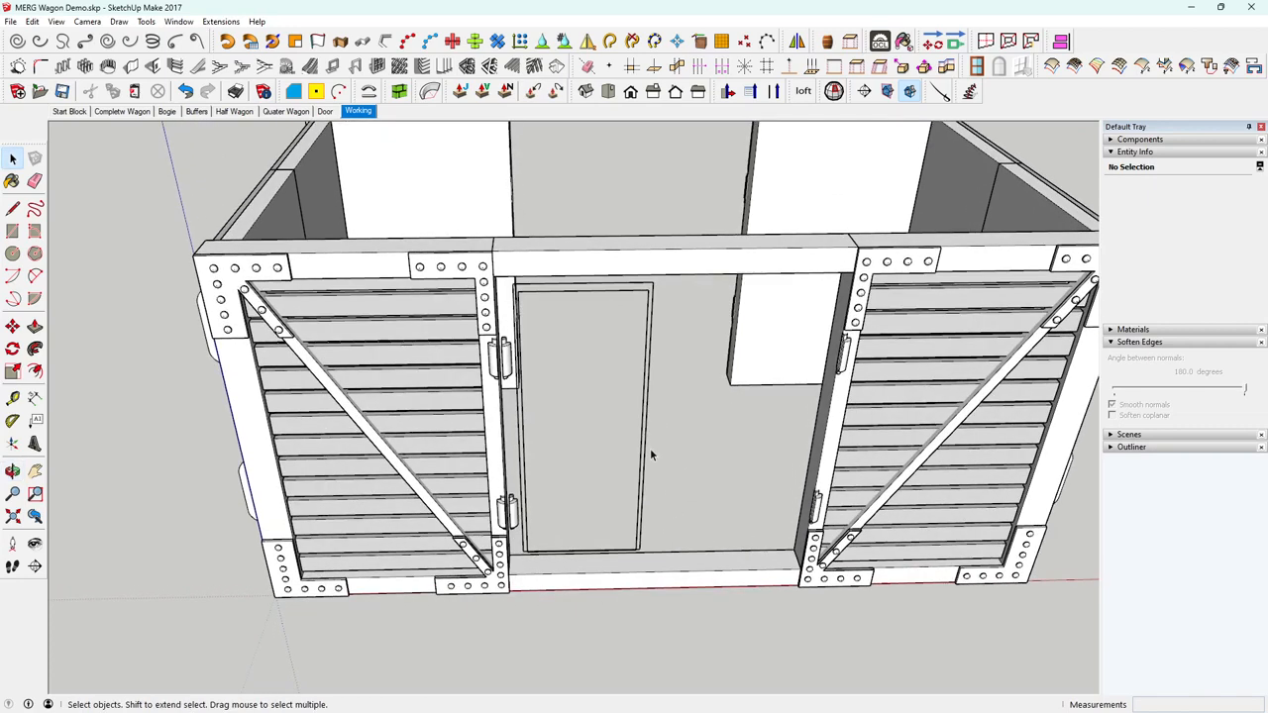
double_click(643, 455)
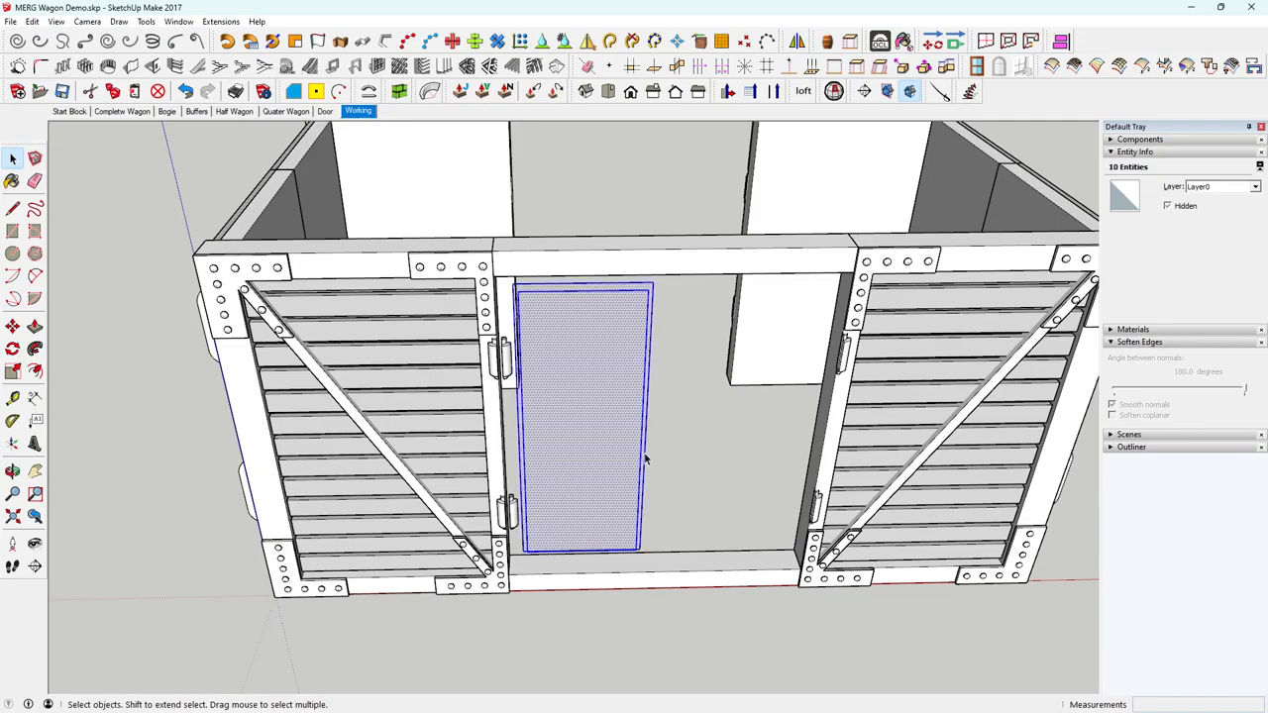
key("Delete")
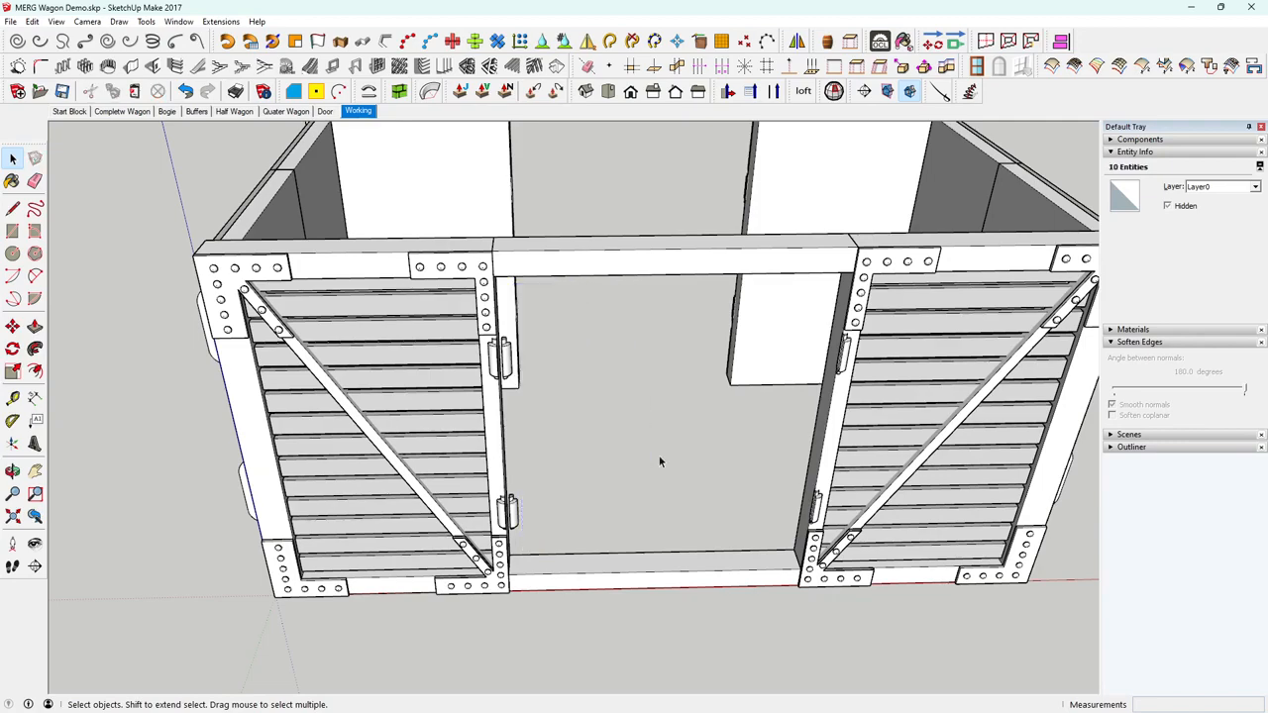
Unhide all hidden objects to bring back the door leaf.
mouse_move(533, 372)
middle_mouse_down()
mouse_move(495, 356)
mouse_move(525, 392)
middle_mouse_up()
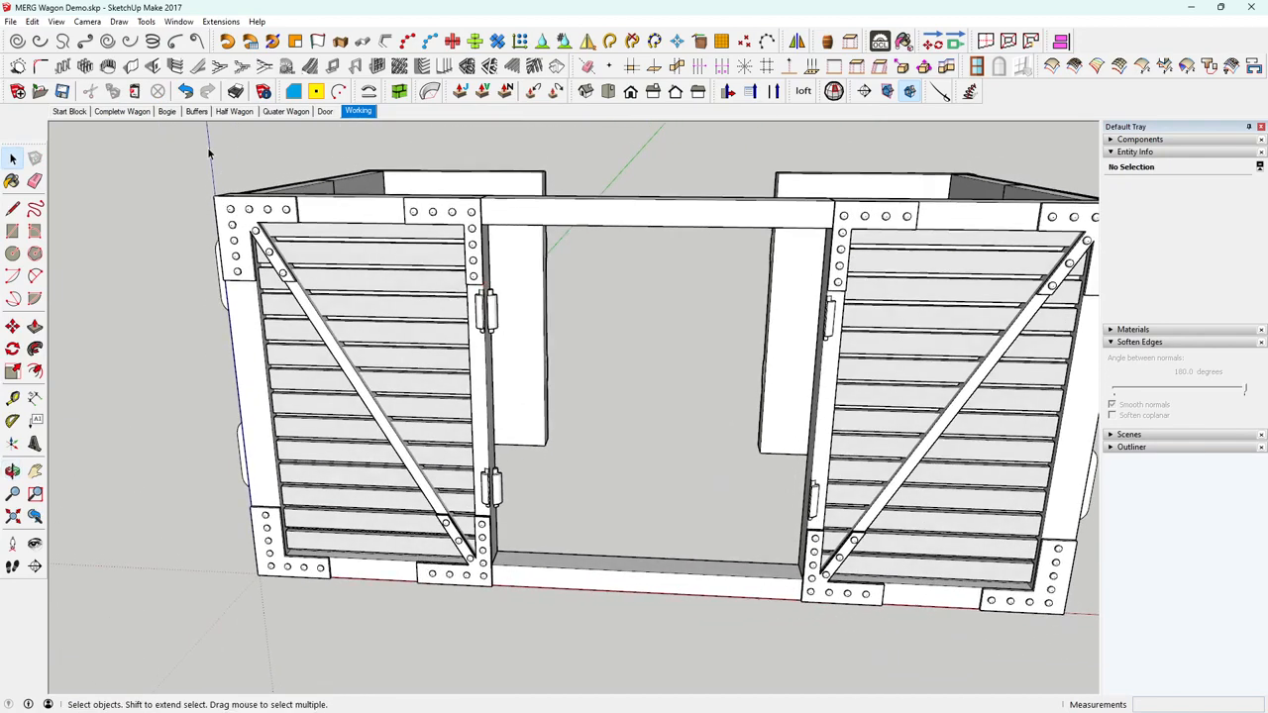
left_click(36, 23)
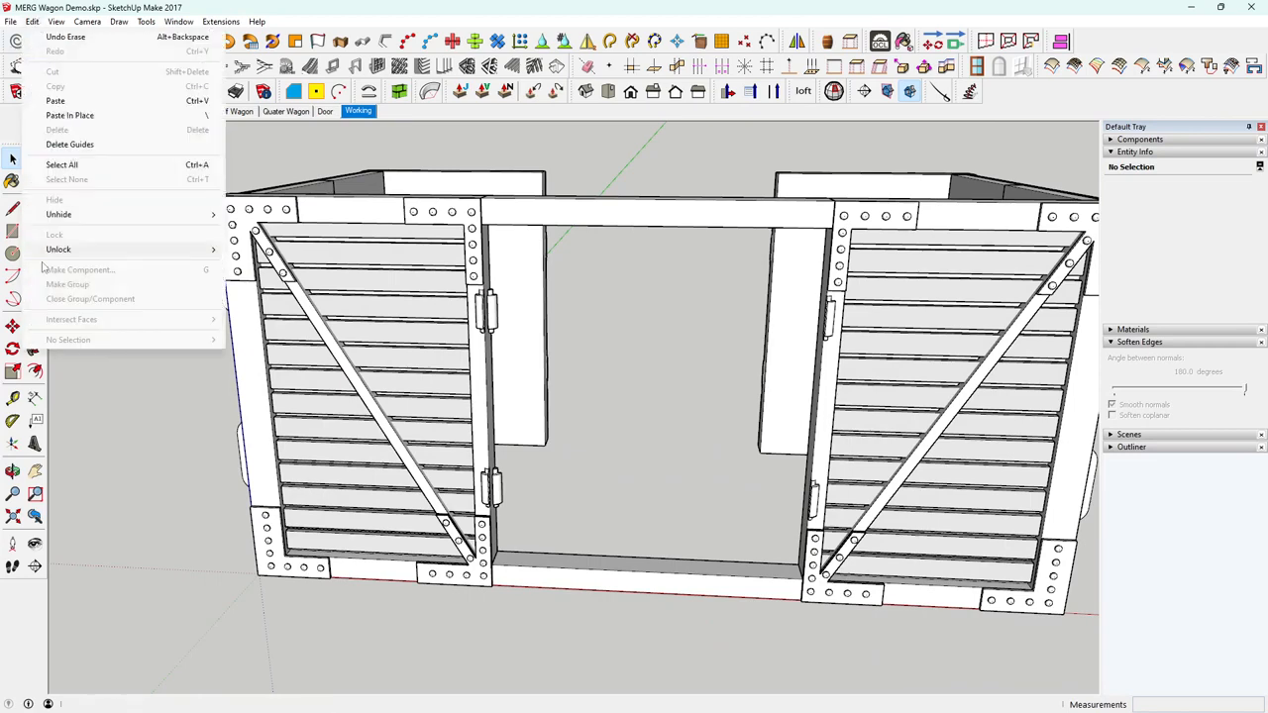
mouse_move(89, 220)
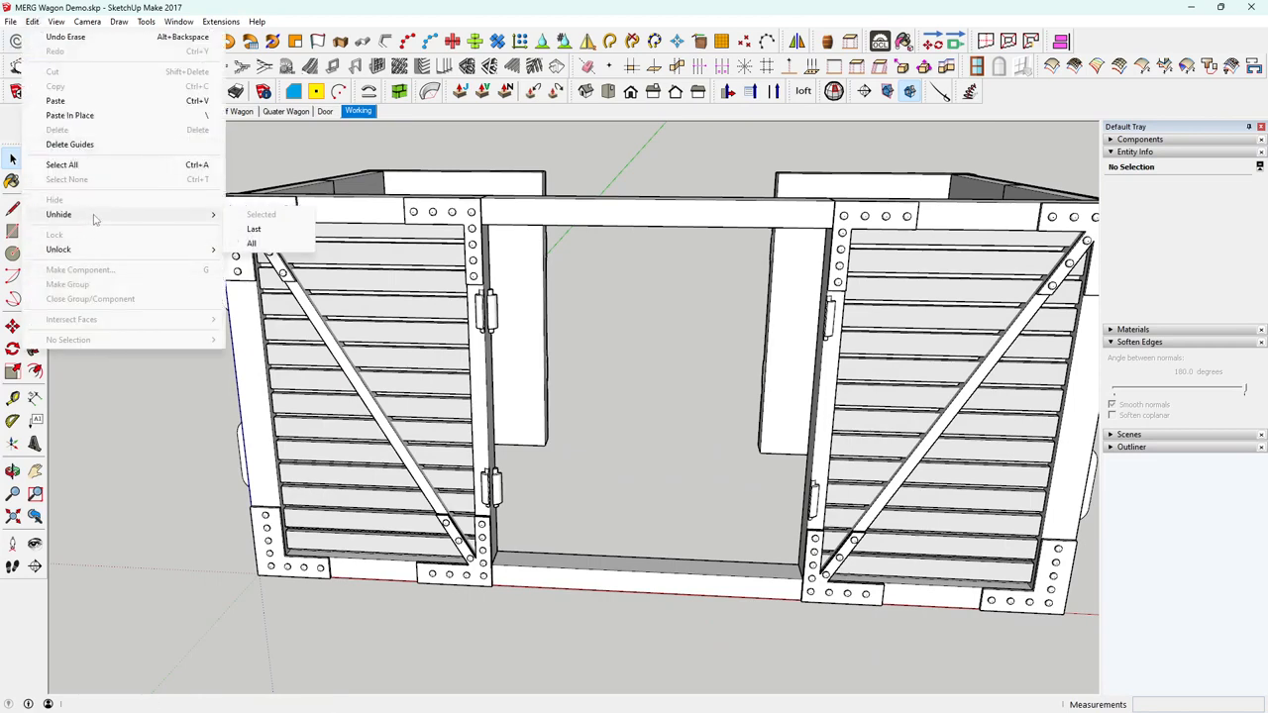
left_click(299, 251)
middle_click_drag(302, 259, 421, 513)
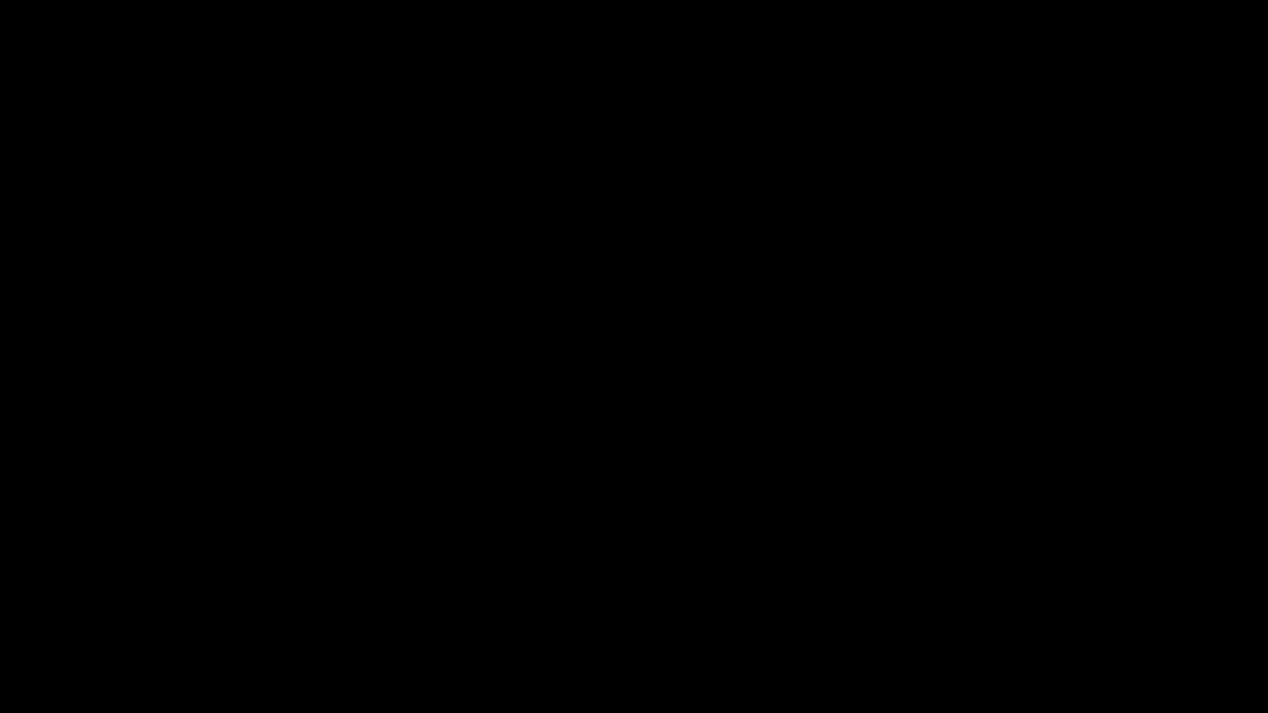